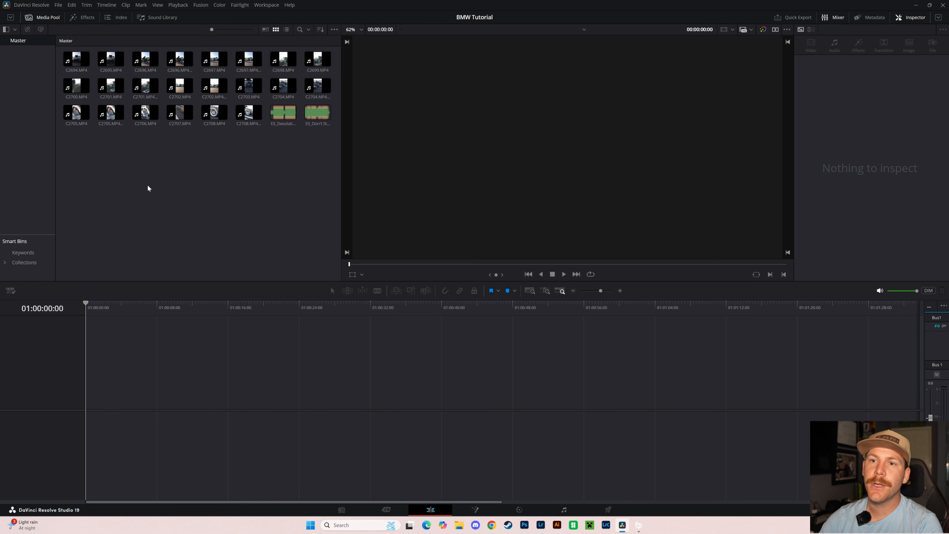
- Create a new timeline named BMW with its own settings: vertical 1080 x 1920 HD resolution and 30 frames per second
right_click(184, 186)
mouse_move(205, 192)
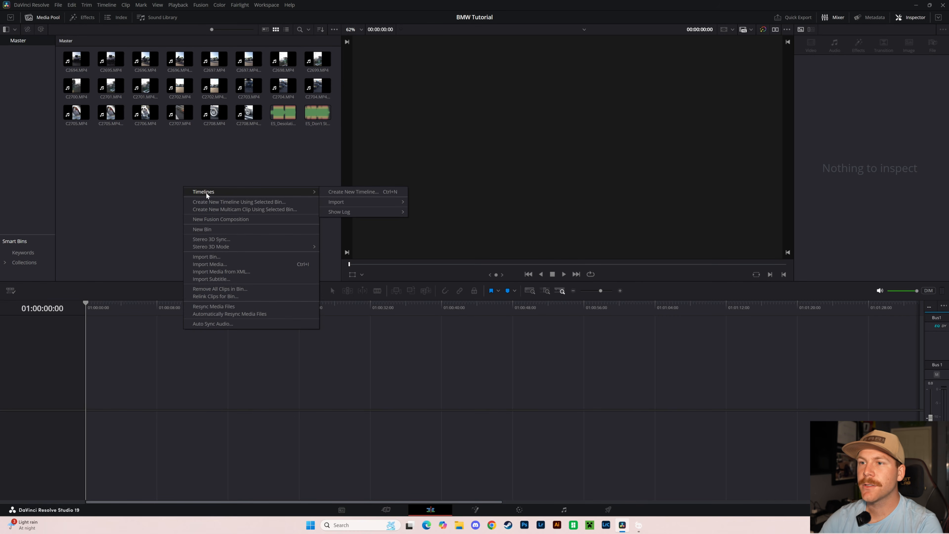
left_click(374, 191)
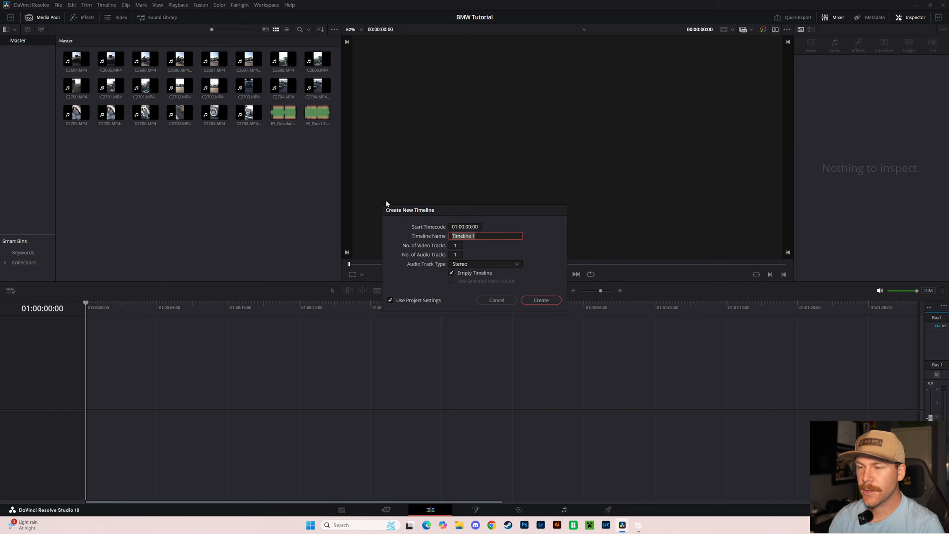
type("BMW")
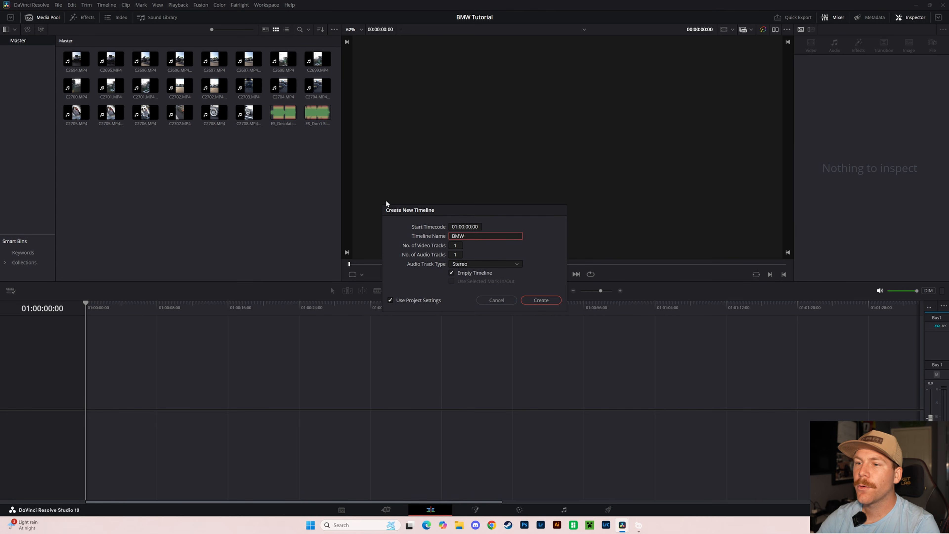
left_click(399, 299)
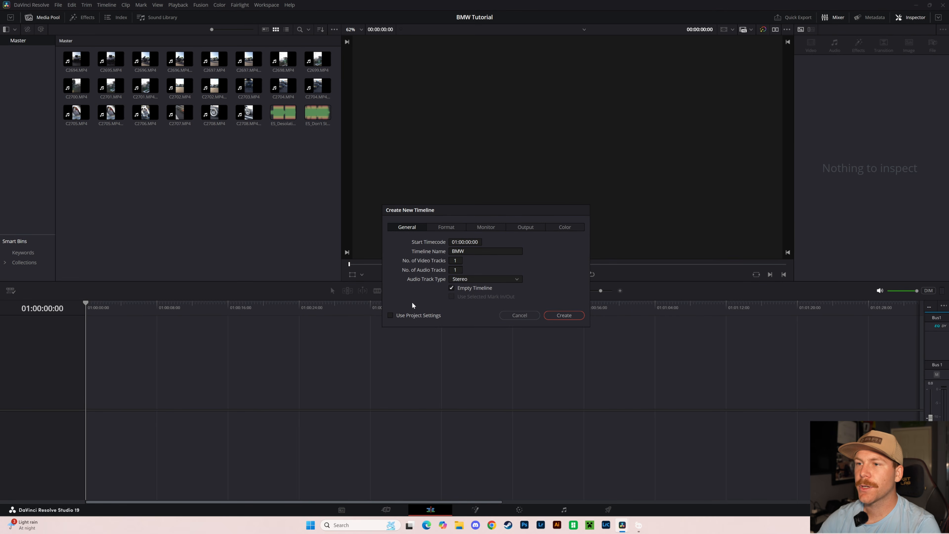
left_click(442, 228)
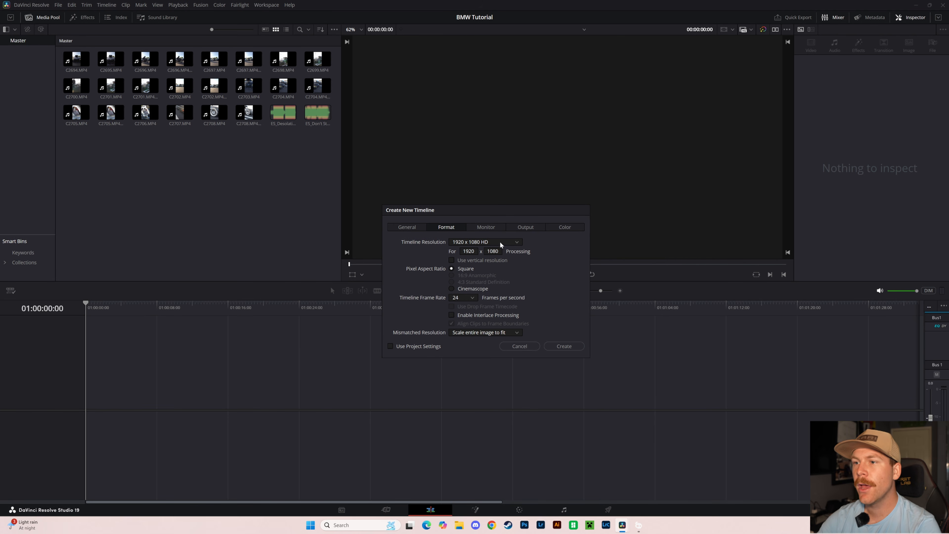
left_click(451, 260)
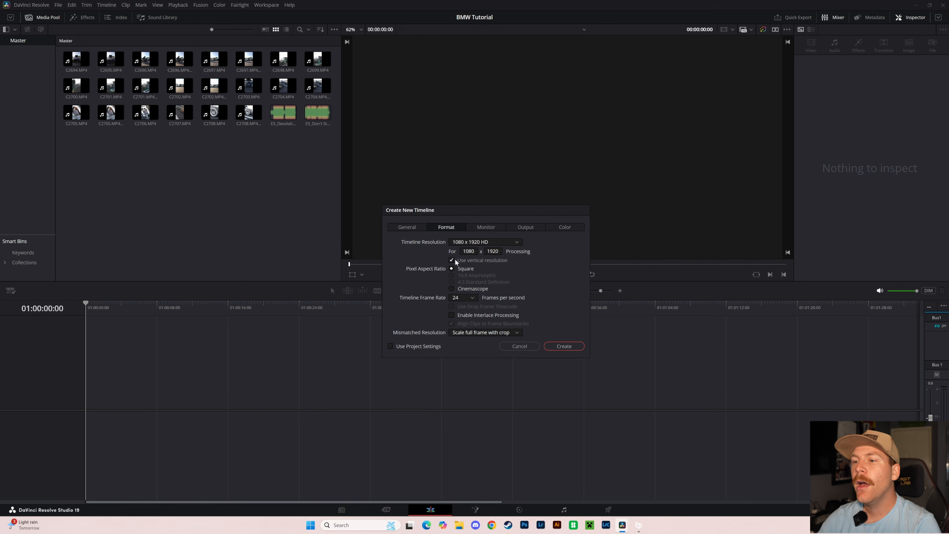
left_click(463, 298)
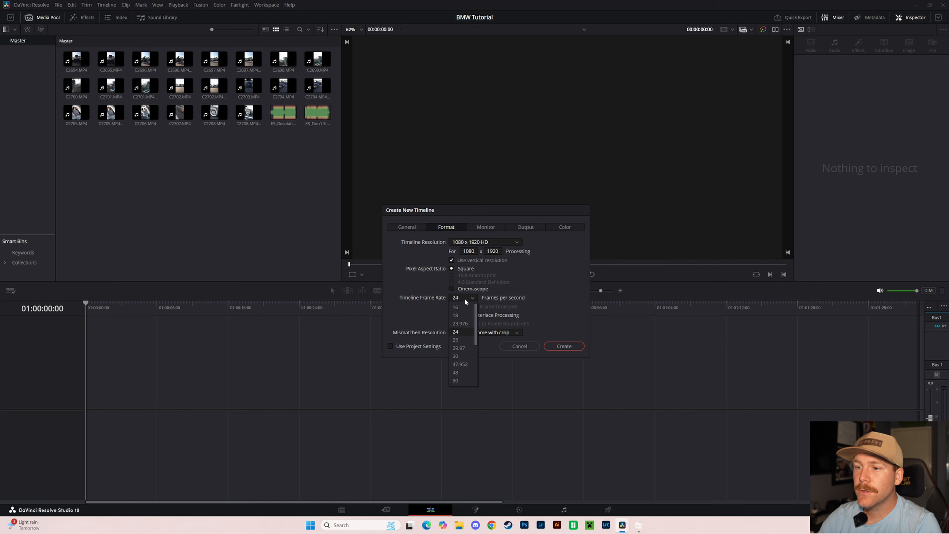
left_click(461, 355)
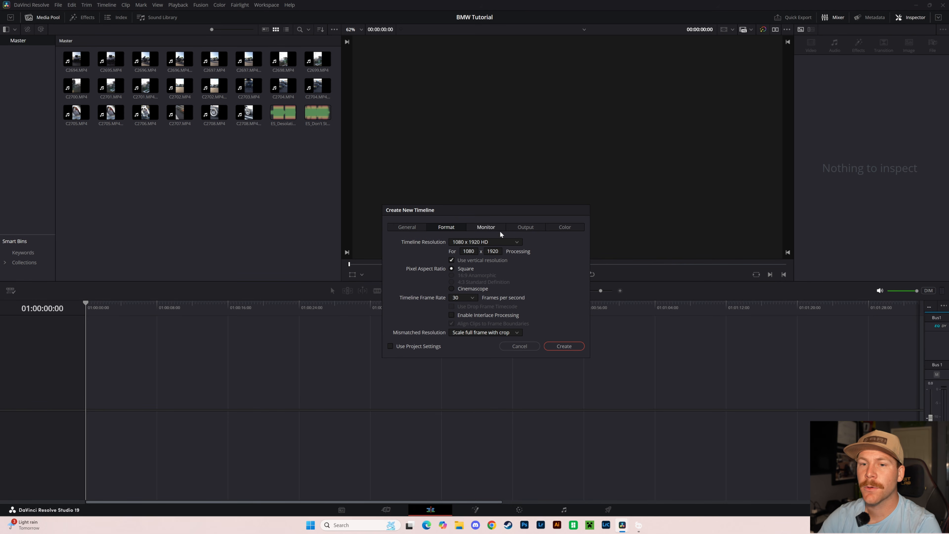
left_click(558, 345)
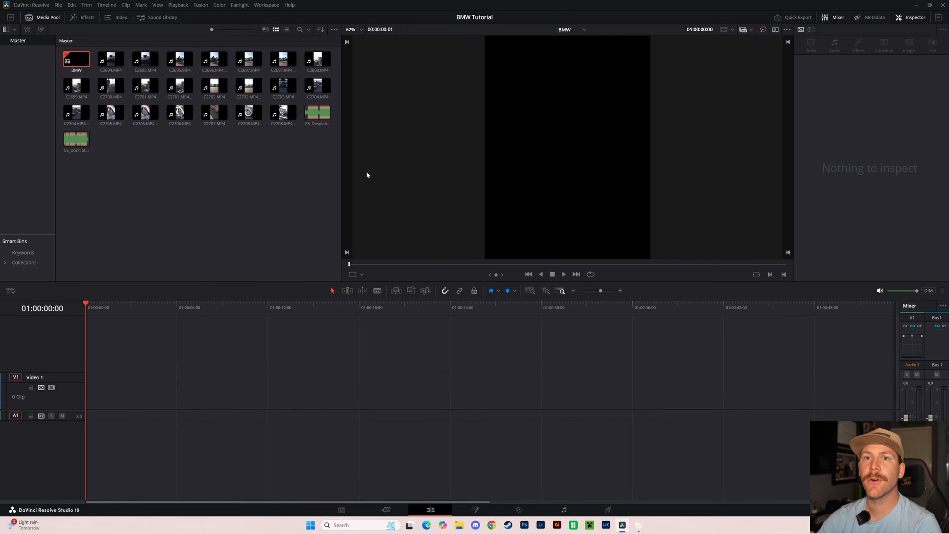
- Place clip C2695.MP4 at the start of track Video 1 and delete its linked audio
left_click(73, 61)
left_click(143, 158)
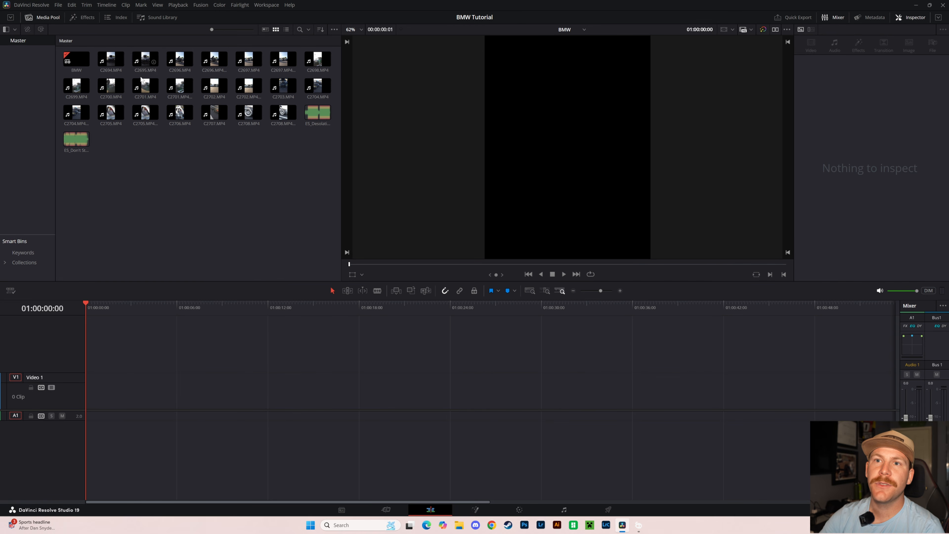
left_click(143, 64)
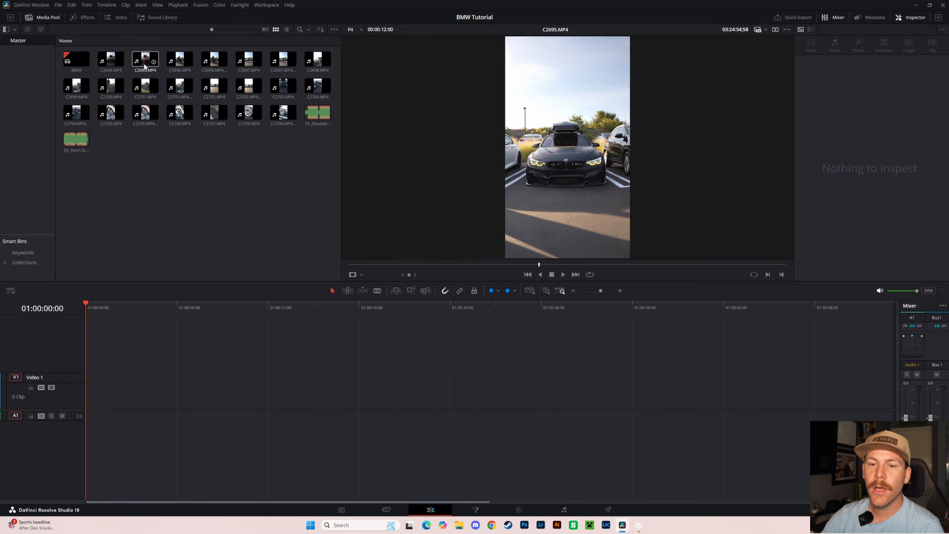
left_click_drag(143, 63, 78, 390)
left_click(116, 418)
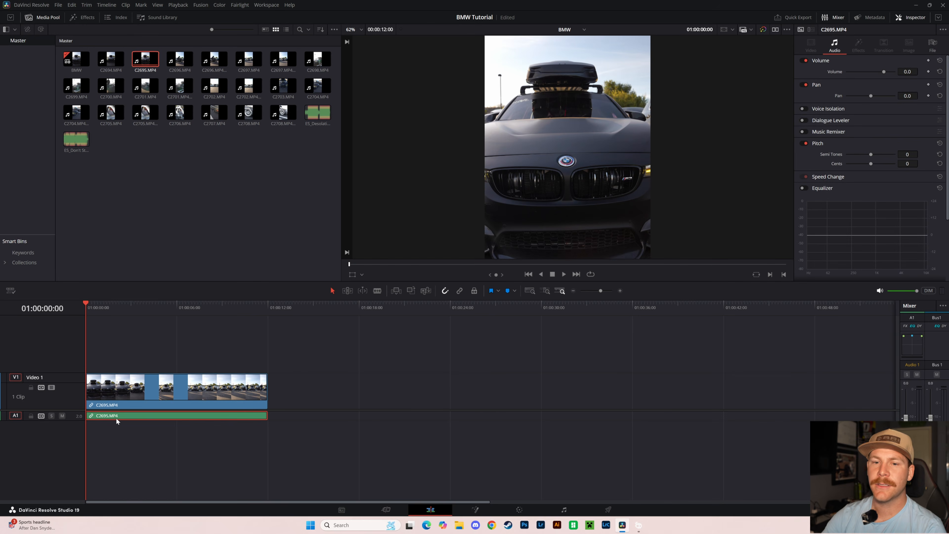
key("Delete")
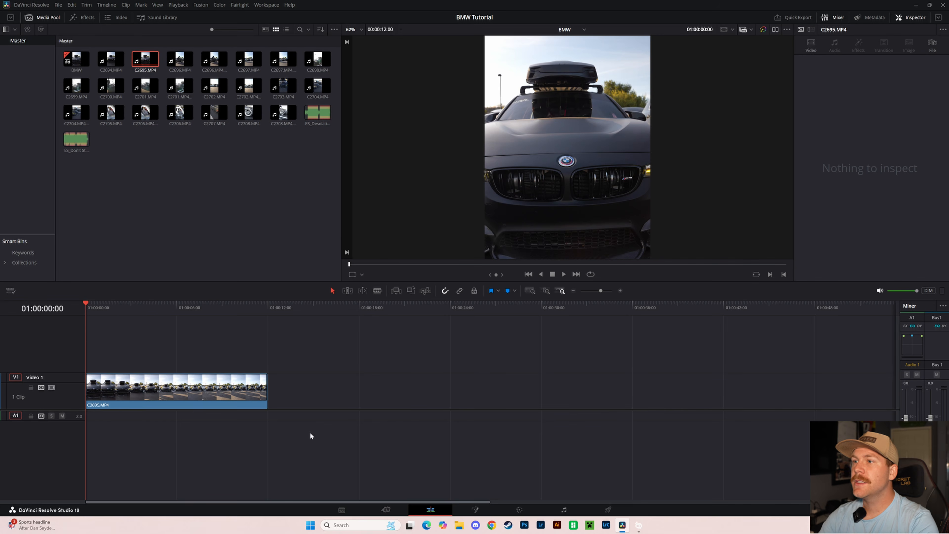
- Play through the car clip and trim its end so it lasts 00:00:10:12
key("space")
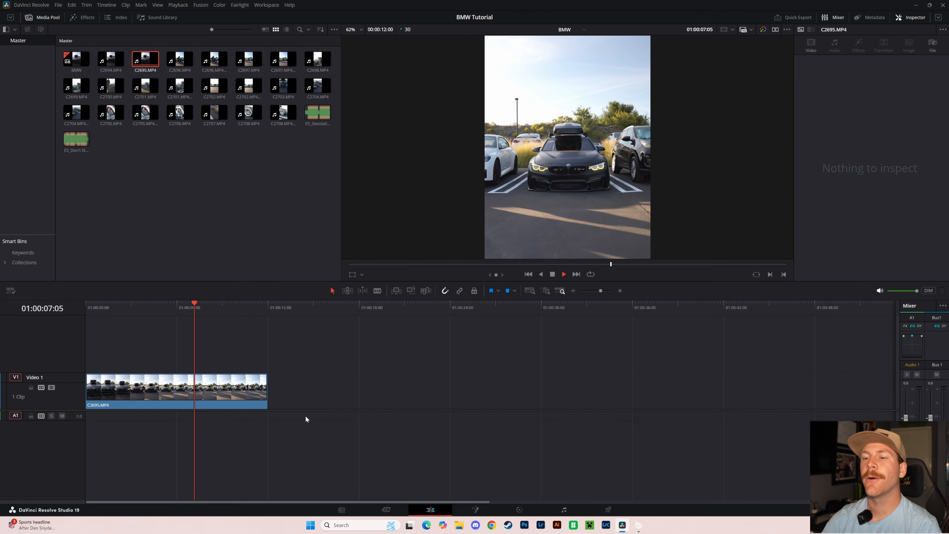
key("space")
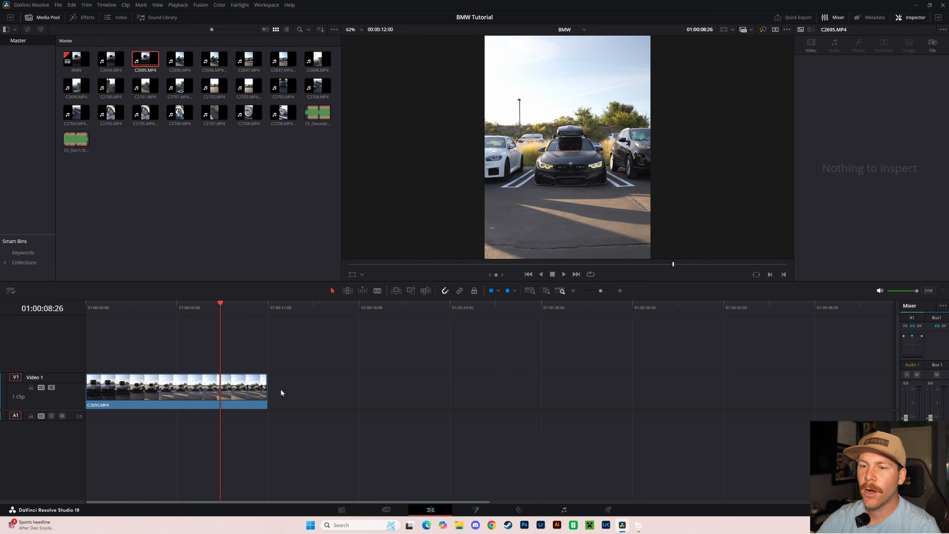
left_click_drag(266, 389, 256, 389)
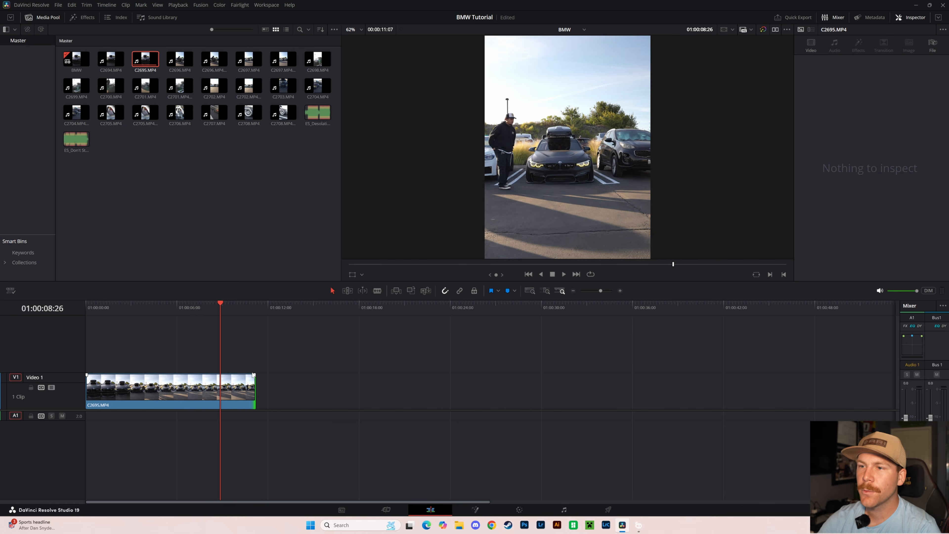
left_click(232, 306)
key("space")
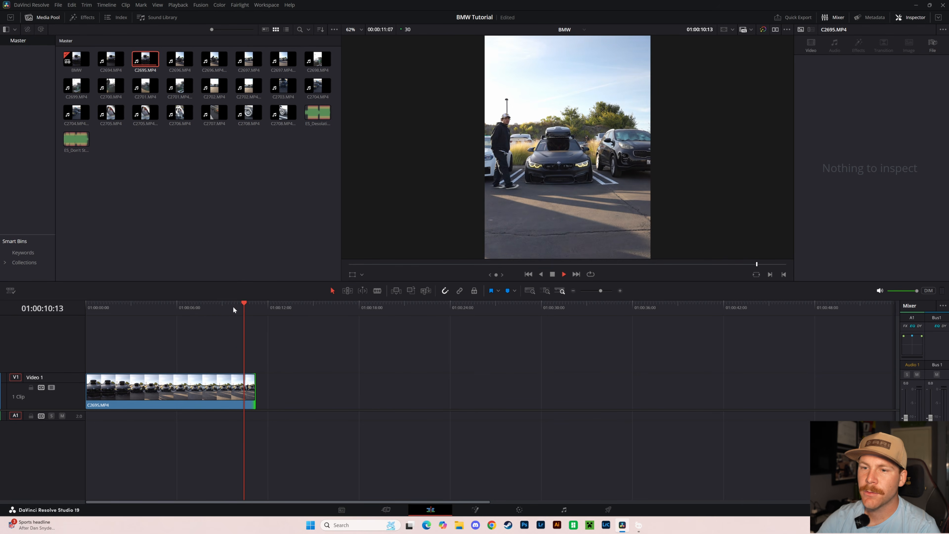
left_click_drag(254, 389, 242, 388)
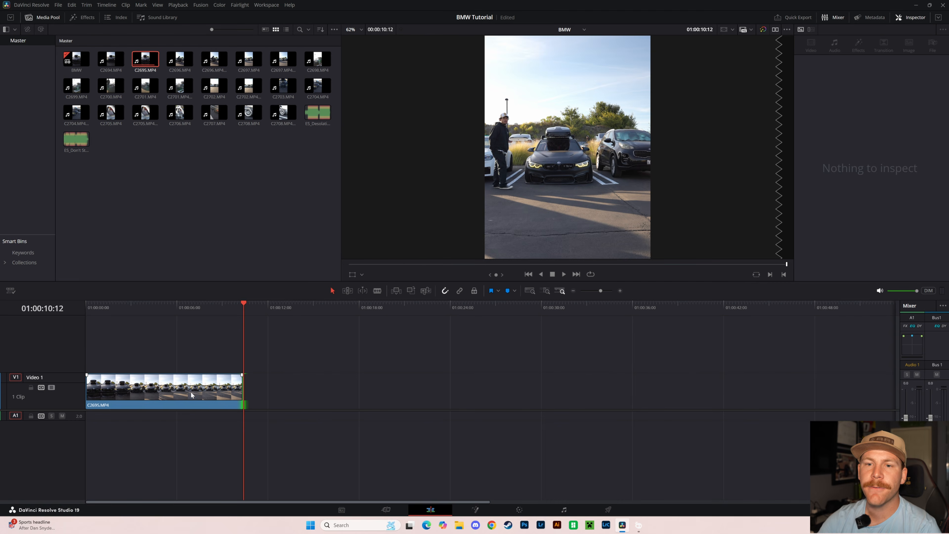
- Open the trimmed clip in the Fusion page at about 01:00:02:19 and hide the Spline editor
left_click(142, 395)
left_click(126, 306)
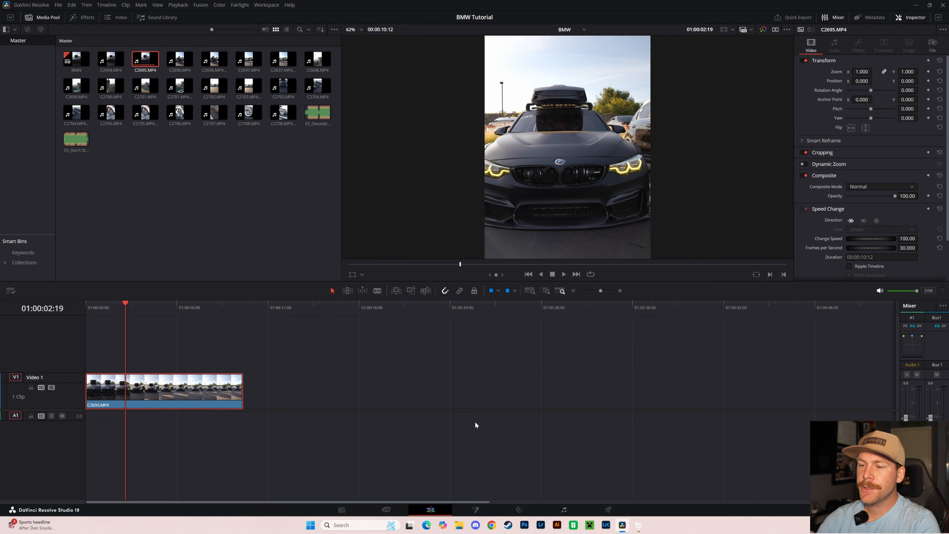
left_click(483, 510)
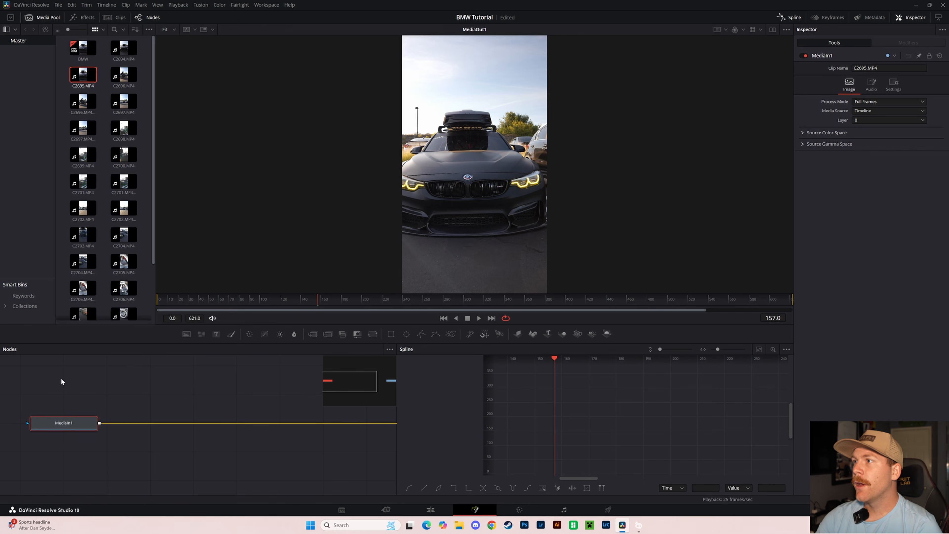
left_click(789, 17)
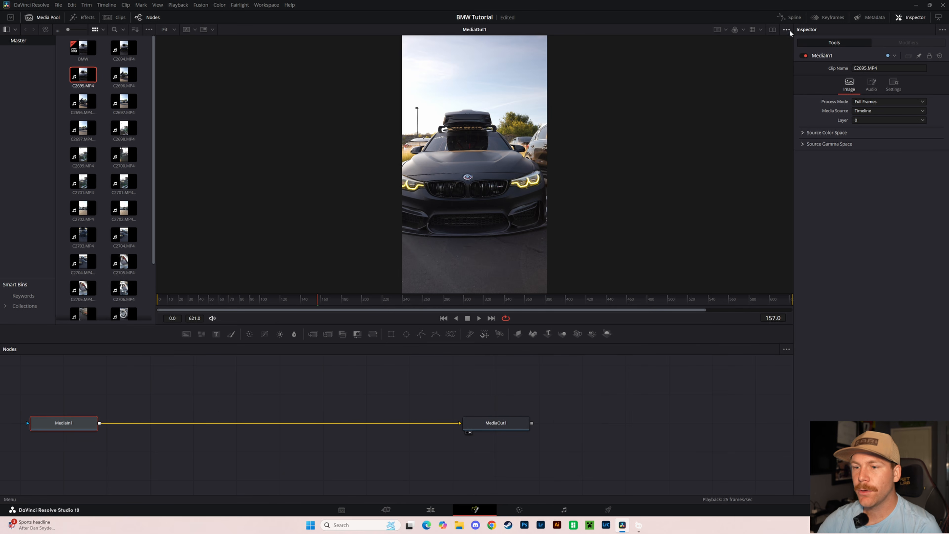
- Add a Tracker node and connect it to MediaIn1 as a separate branch above the main node line
left_click_drag(289, 403, 408, 398)
scroll(404, 398, "down", 2)
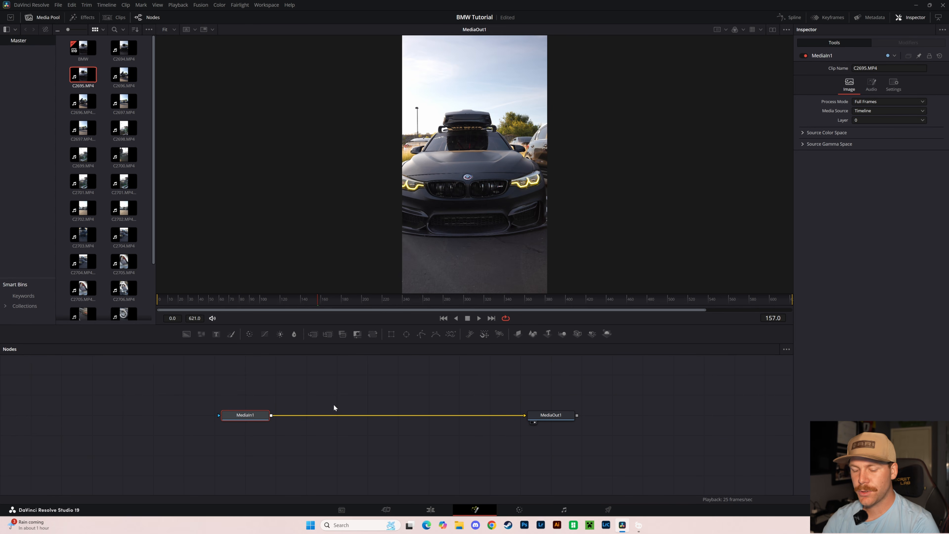
key("shift+space")
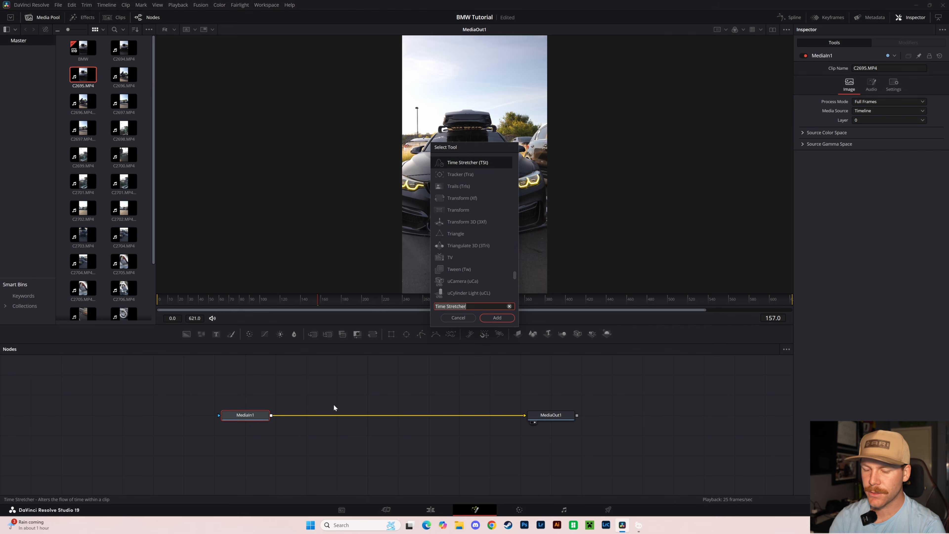
type("track")
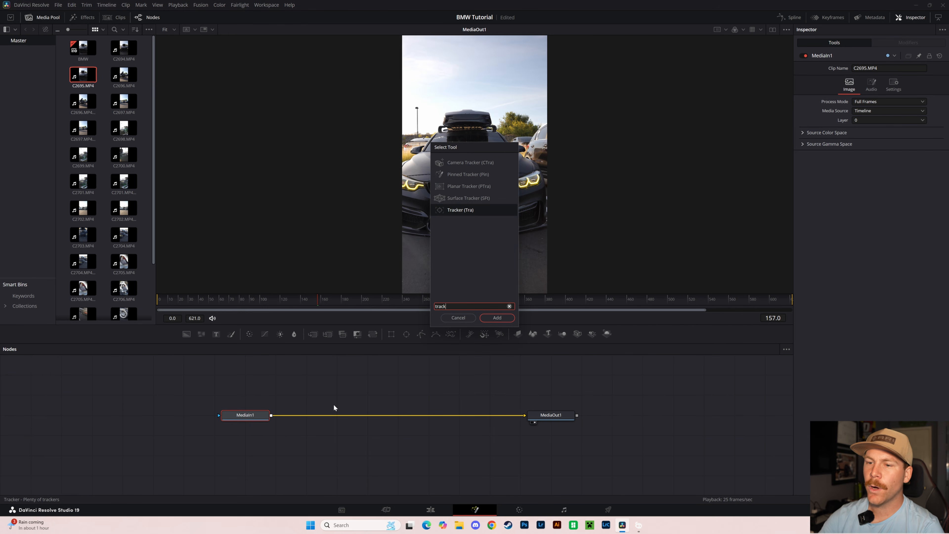
key("Return")
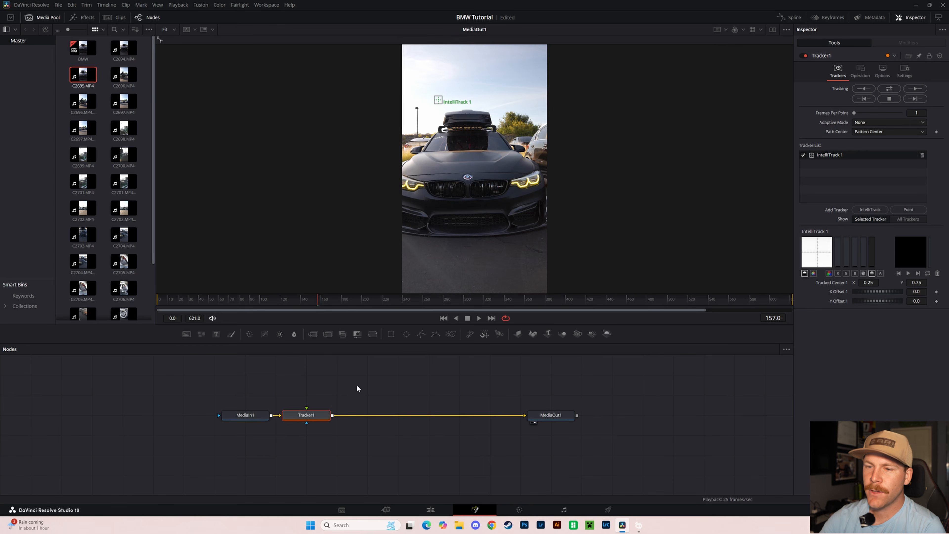
left_click_drag(317, 414, 312, 378)
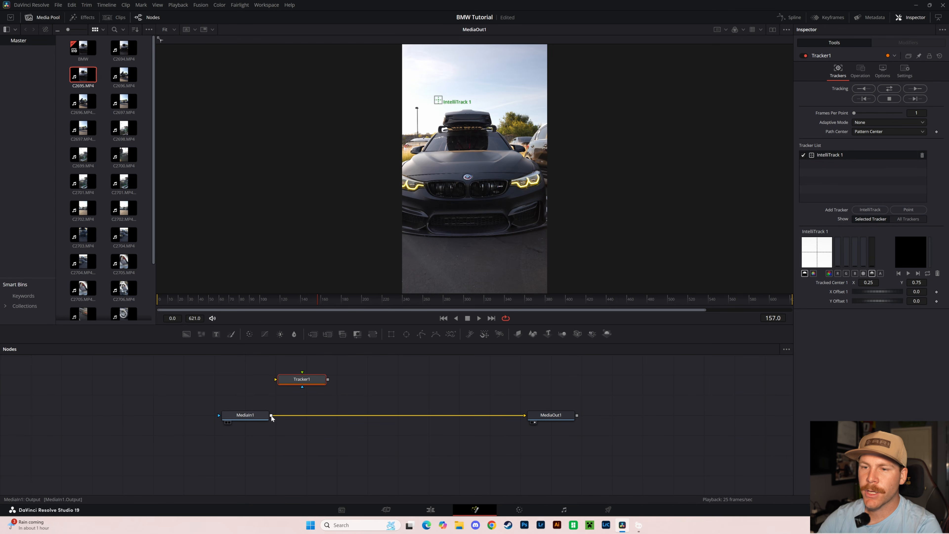
left_click_drag(271, 416, 326, 382)
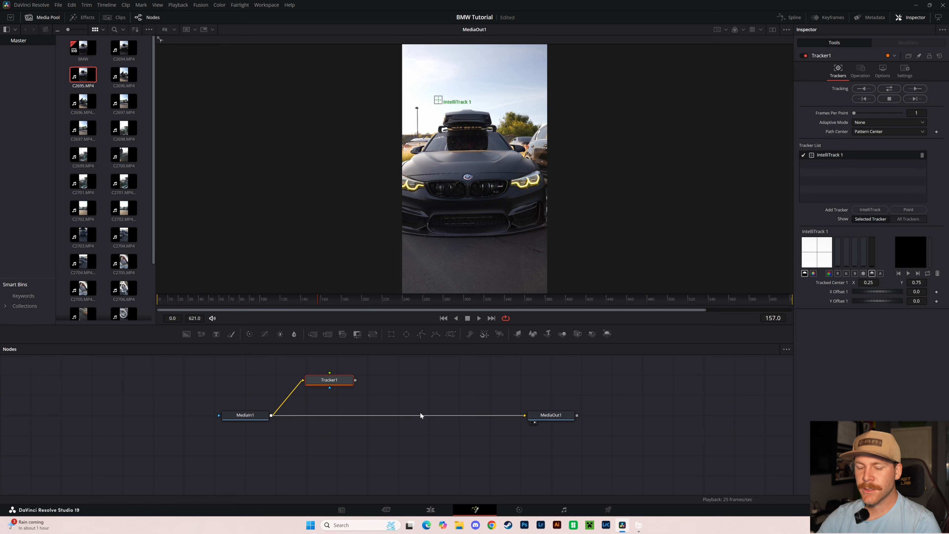
- Add two Transform nodes in series after the Tracker node
key("shift+space")
type("track")
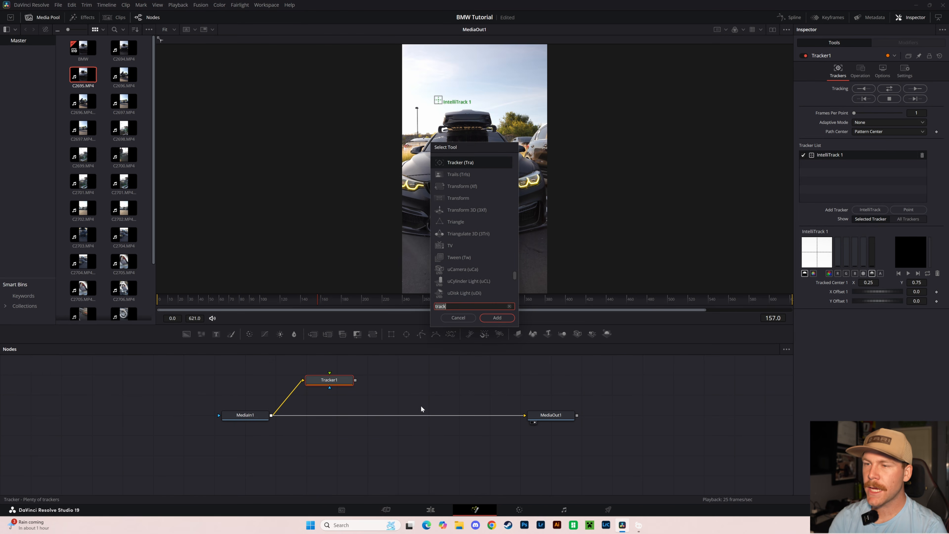
key("BackSpace")
key("BackSpace")
type("n")
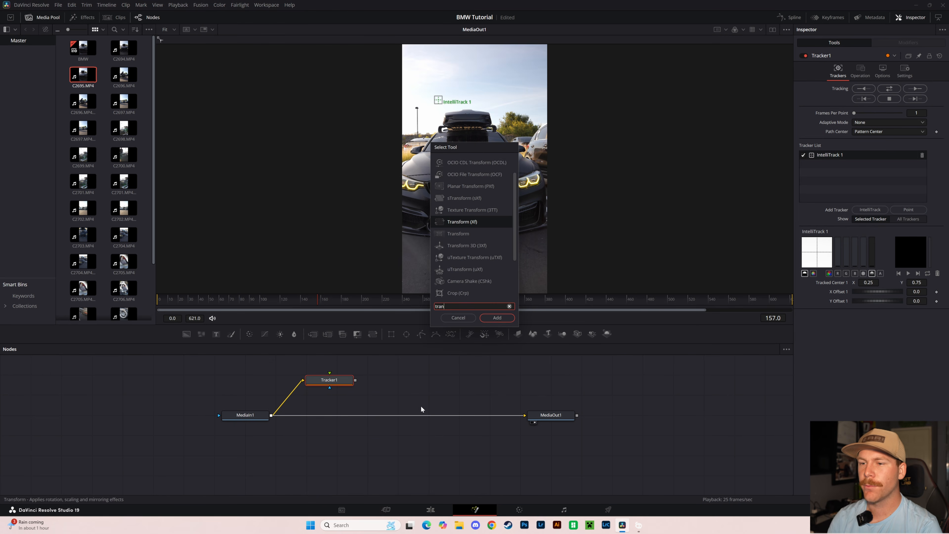
key("Return")
key("shift+space")
key("Return")
key("shift+space")
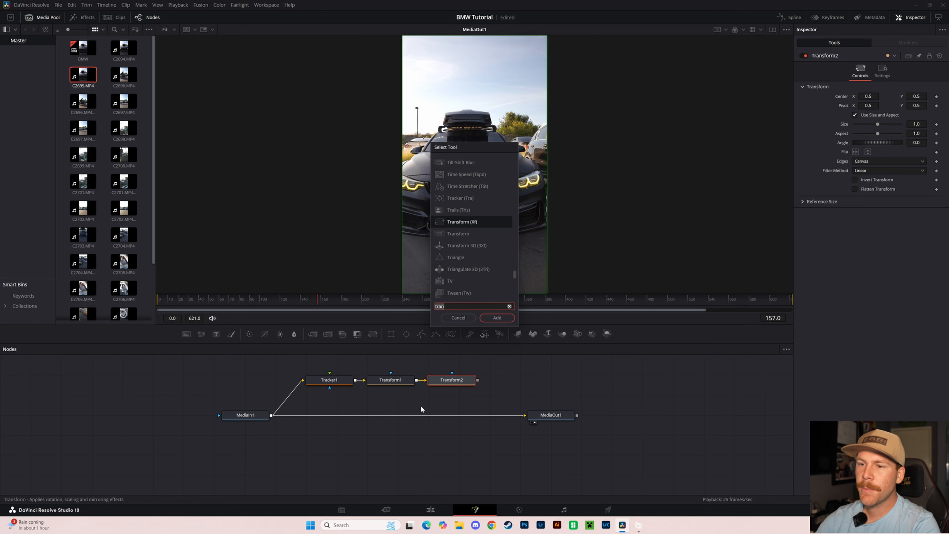
left_click(464, 318)
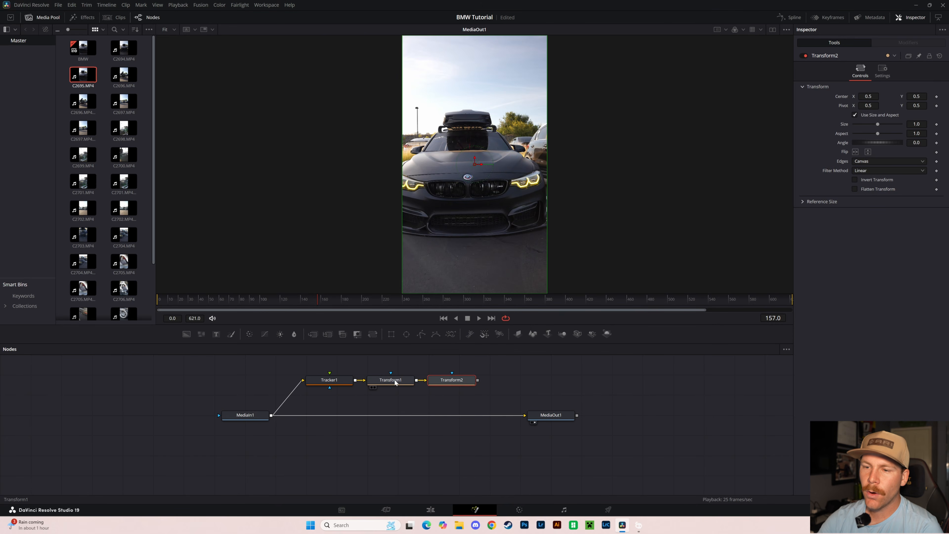
- Move both Transform nodes off the tracker branch and insert them in sequence between MediaIn1 and MediaOut1
left_click_drag(395, 381, 336, 418)
left_click_drag(452, 381, 434, 416)
left_click_drag(333, 418, 341, 416)
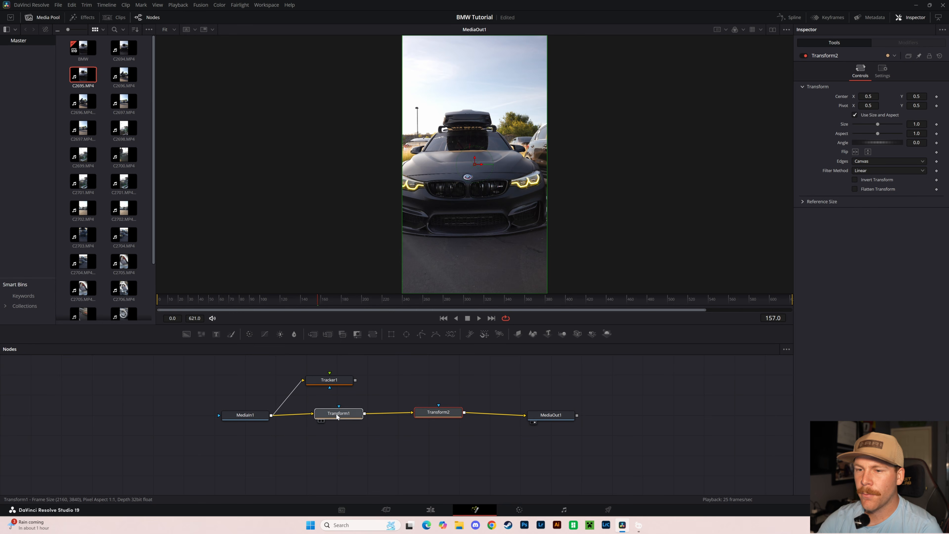
left_click_drag(446, 415, 450, 416)
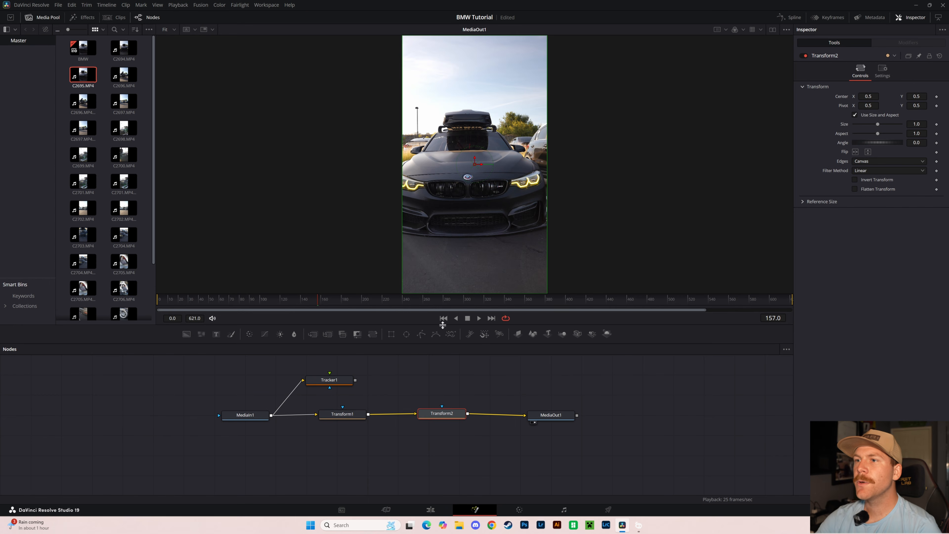
- Shrink the image in the viewer and switch to a dual-viewer layout
scroll(592, 175, "down", 2)
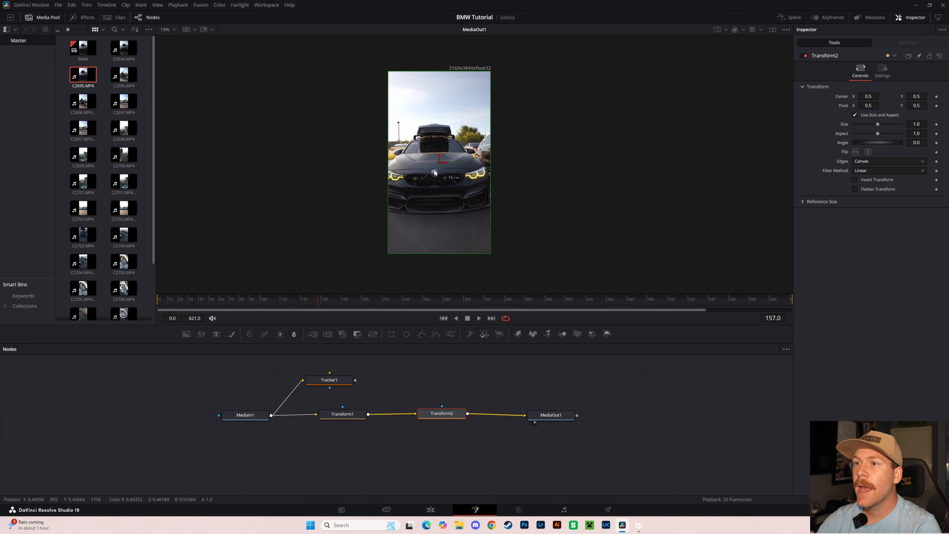
left_click(773, 29)
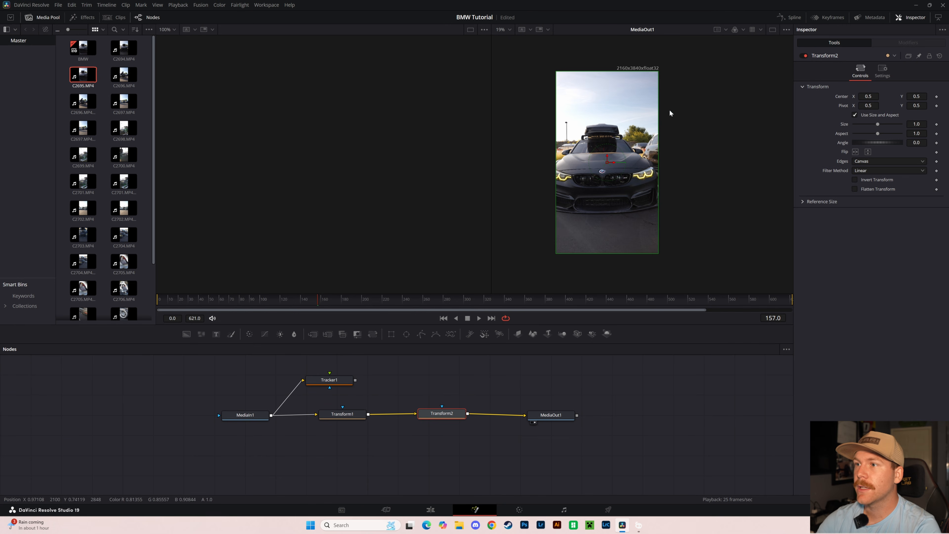
- Return to a single enlarged viewer, reposition the image, and turn on the viewer guides
left_click(773, 29)
scroll(440, 181, "up", 2)
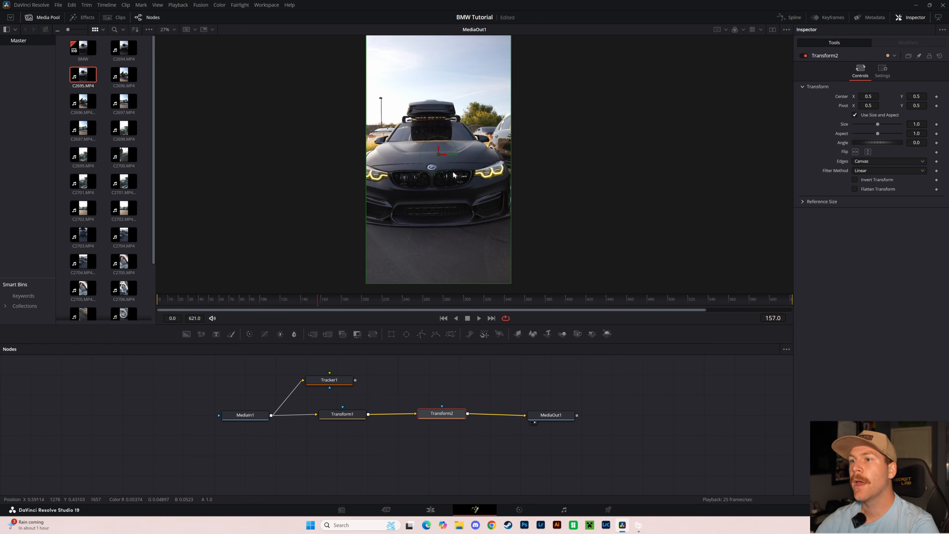
left_click_drag(456, 176, 487, 185)
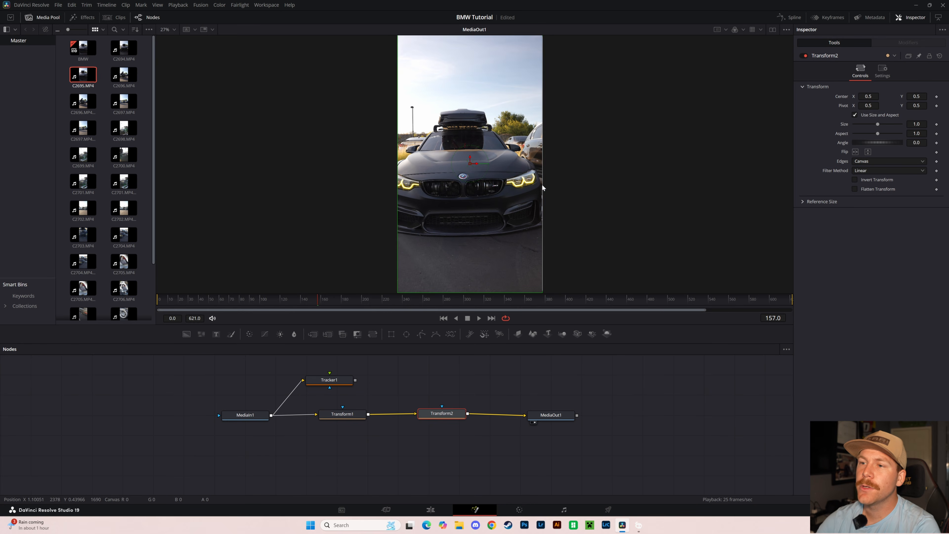
right_click(464, 212)
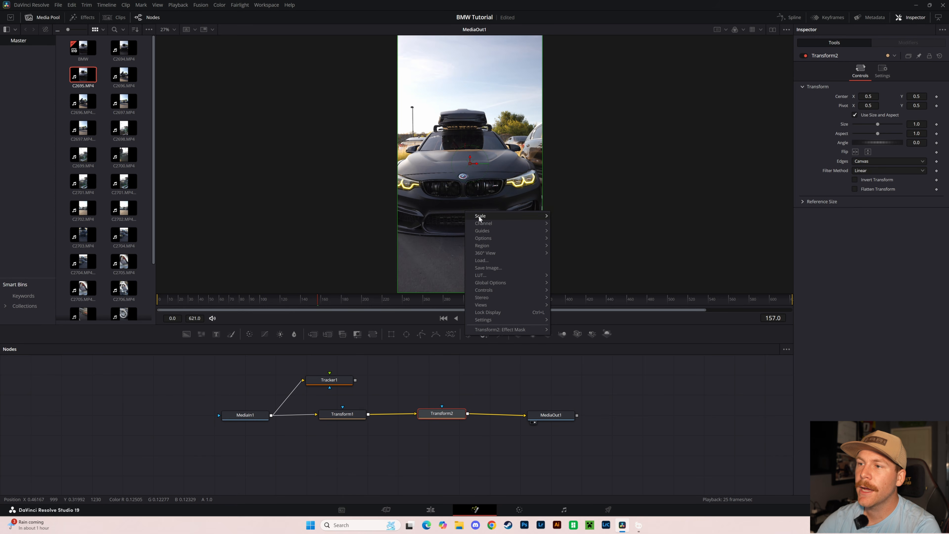
mouse_move(497, 231)
left_click(581, 231)
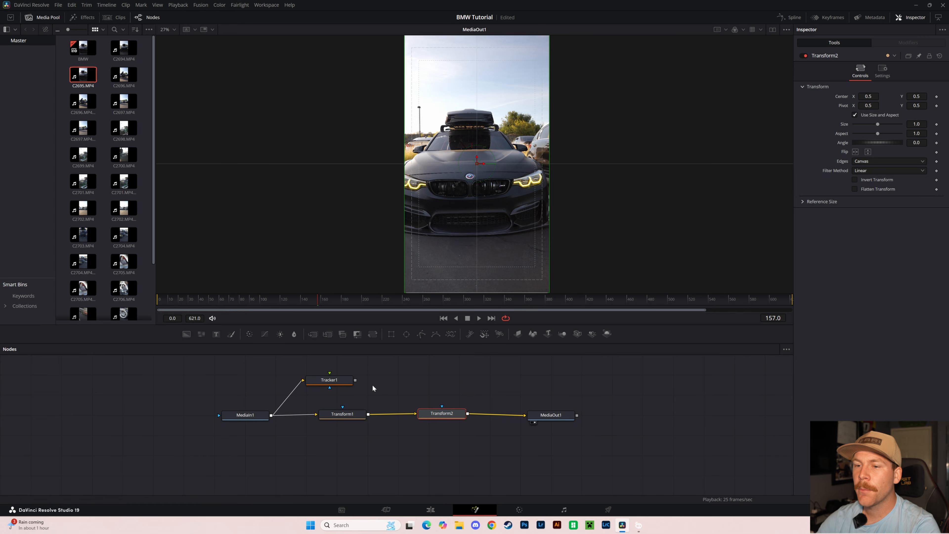
- View Tracker1 and Transform2 in turn in the viewer, and move Transform2's center X to 0.225
left_click(337, 382)
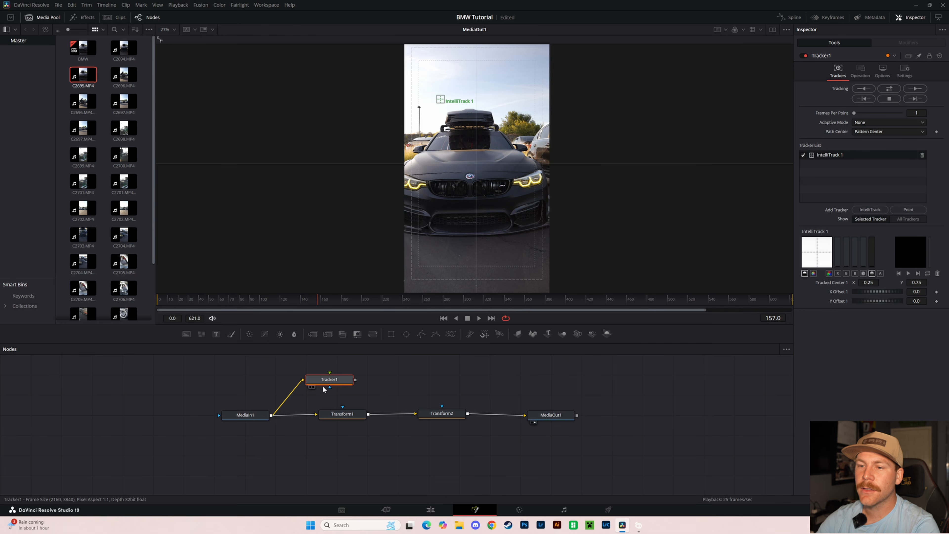
left_click(312, 387)
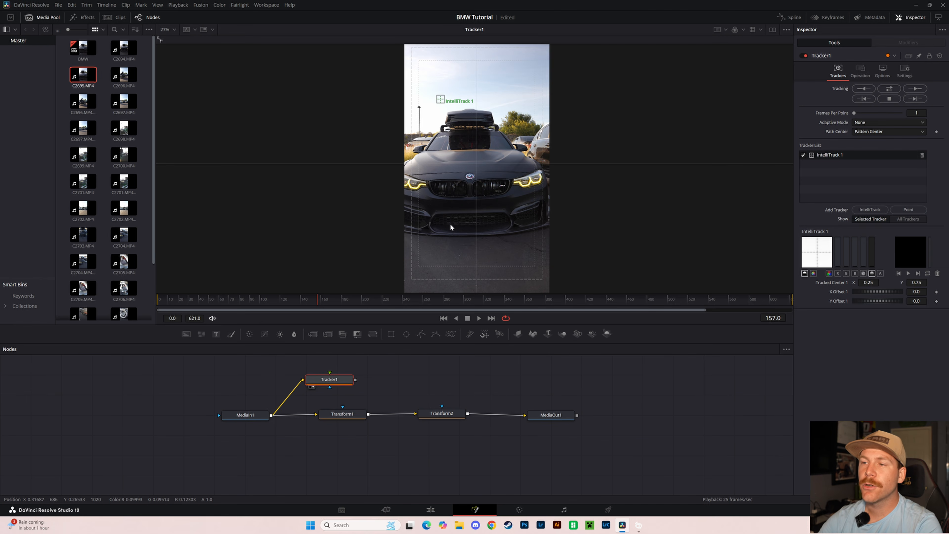
left_click(441, 414)
left_click(425, 421)
left_click_drag(449, 415, 447, 414)
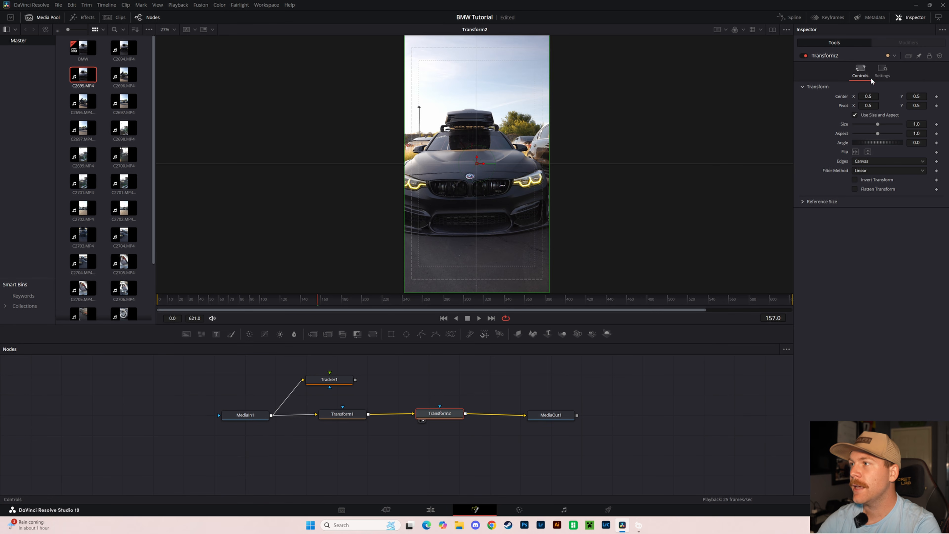
left_click_drag(477, 162, 437, 162)
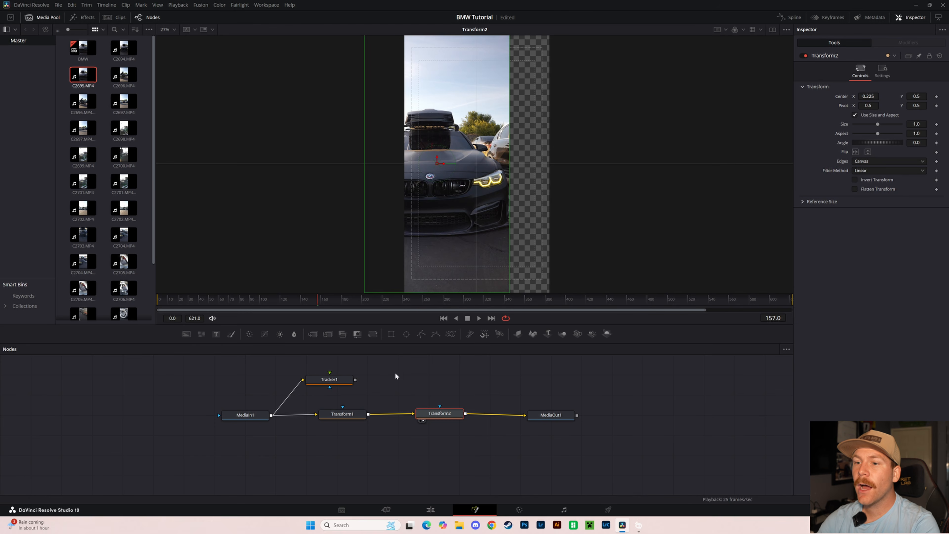
- View Tracker1, replace its IntelliTrack with a point tracker on the hood's BMW emblem, and set Adaptive Mode to Best match
left_click(329, 380)
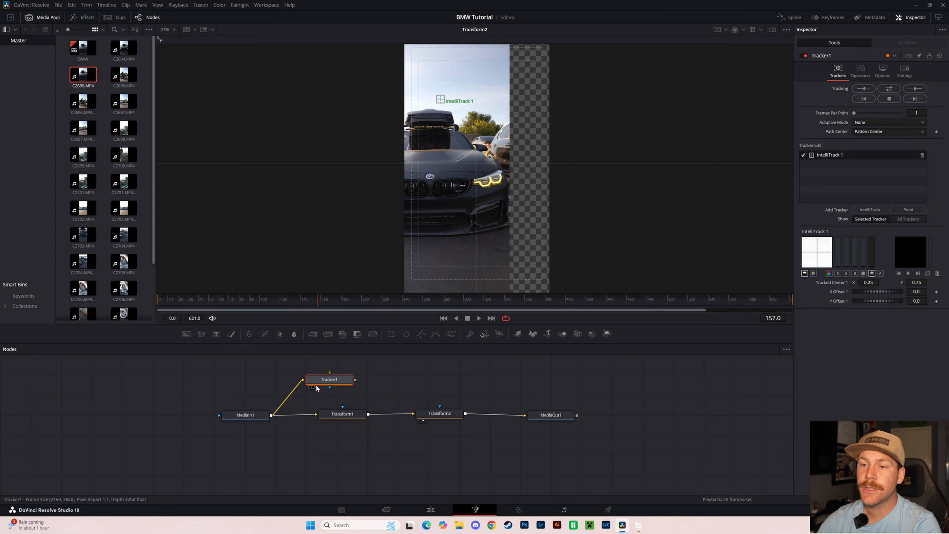
left_click(313, 388)
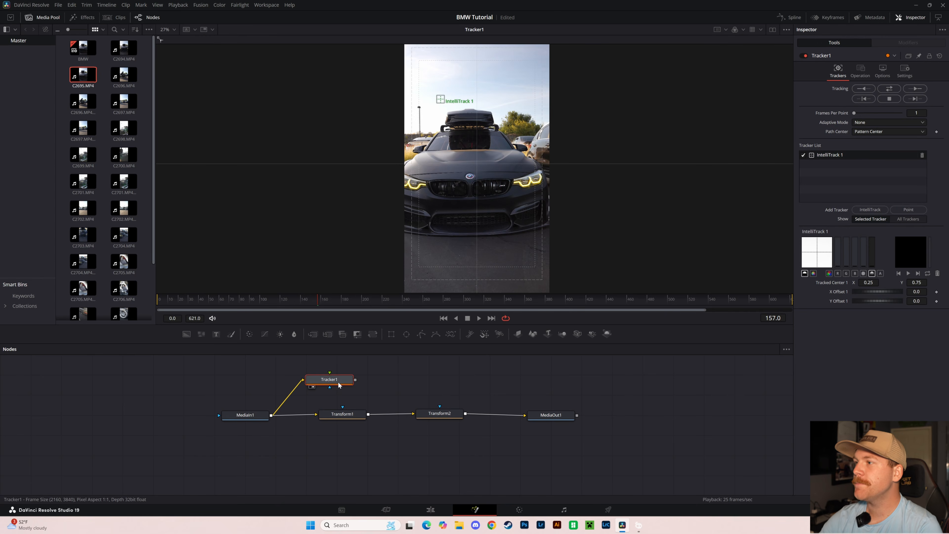
left_click(909, 209)
left_click(922, 155)
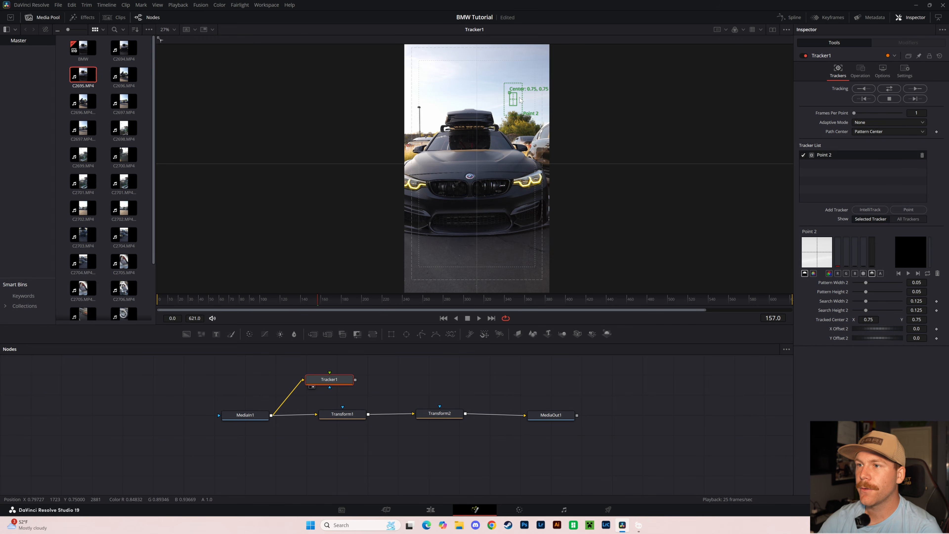
left_click_drag(513, 95, 470, 174)
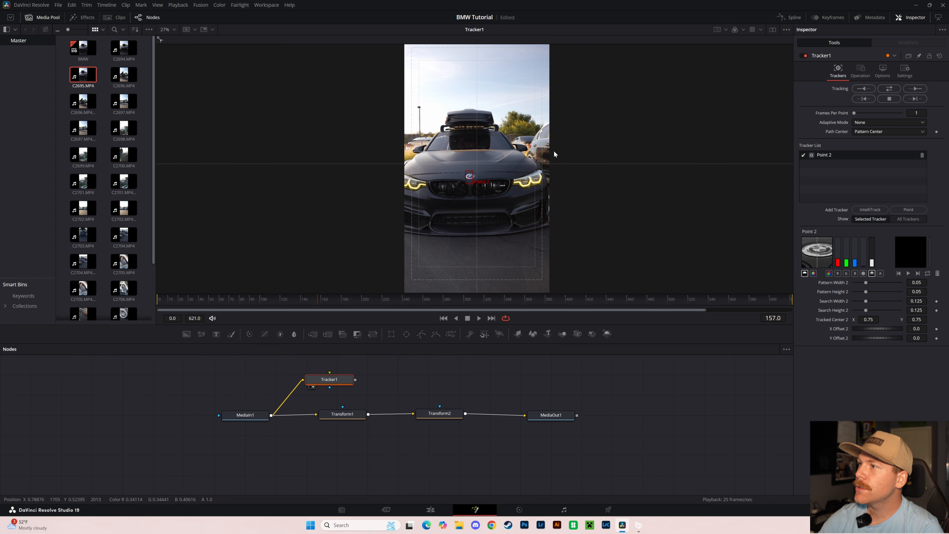
left_click(882, 122)
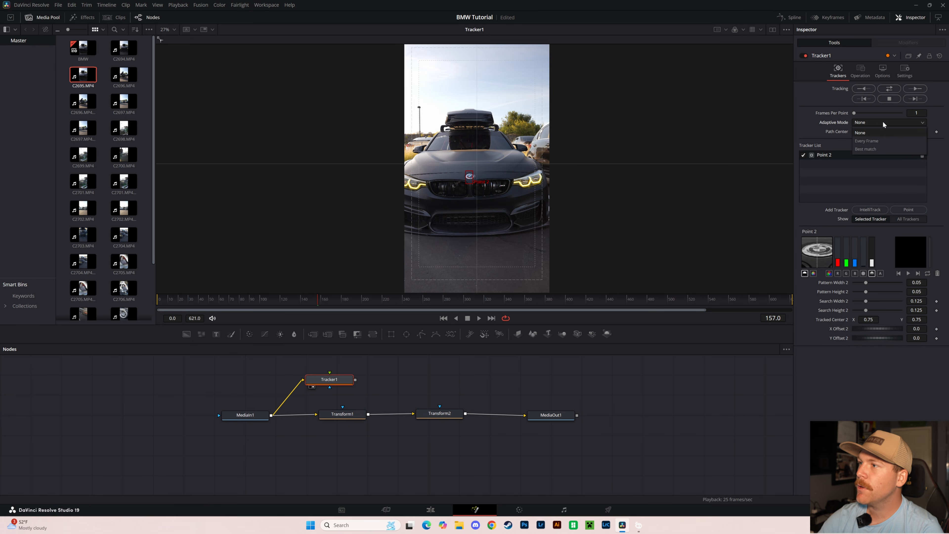
left_click(881, 150)
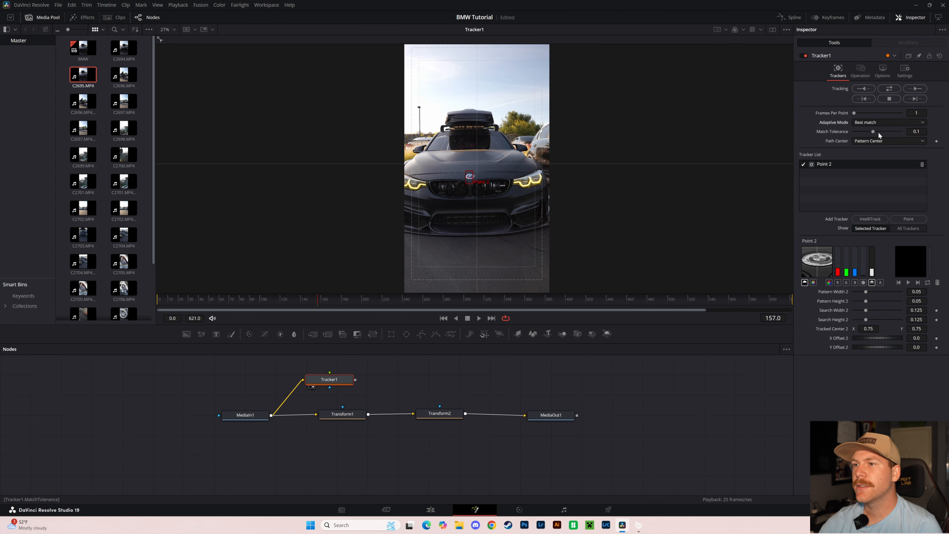
- Resize the point tracker's pattern box to about 0.036 by 0.013 and its search box to about 0.132 by 0.054 around the emblem
scroll(469, 178, "up", 6)
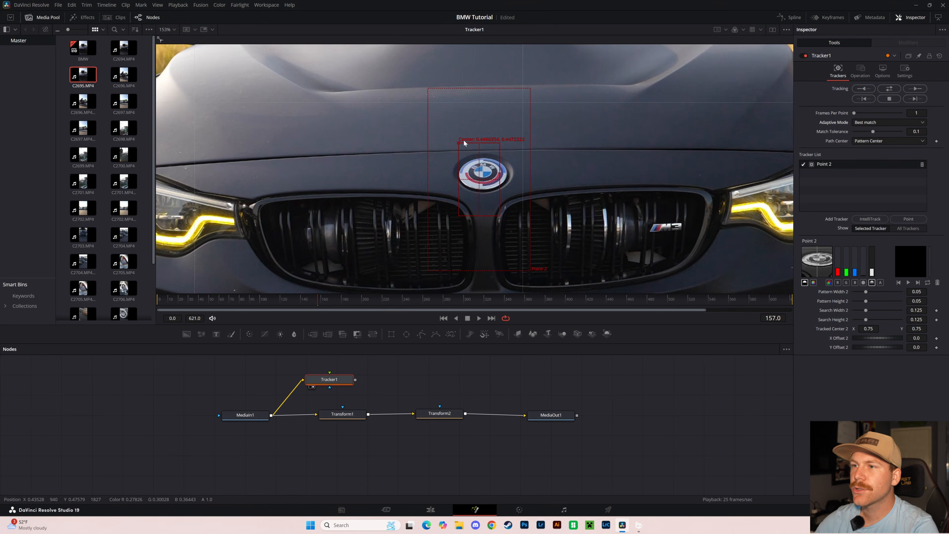
left_click_drag(459, 145, 462, 137)
left_click_drag(489, 209, 498, 174)
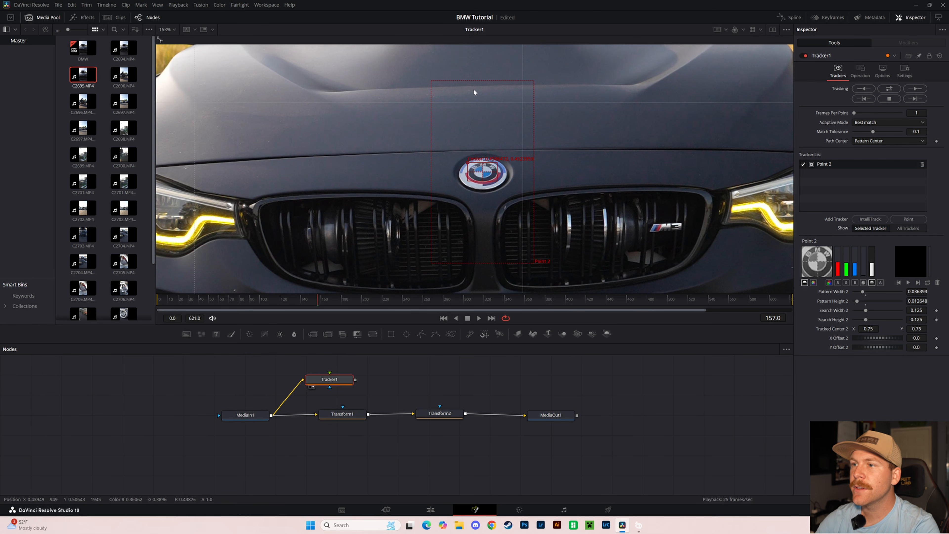
left_click_drag(482, 81, 487, 126)
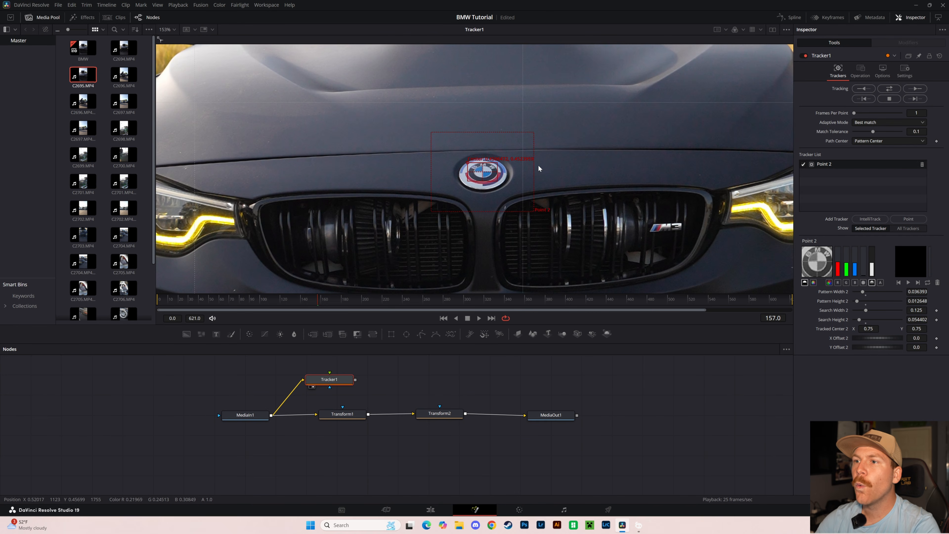
left_click_drag(538, 167, 537, 167)
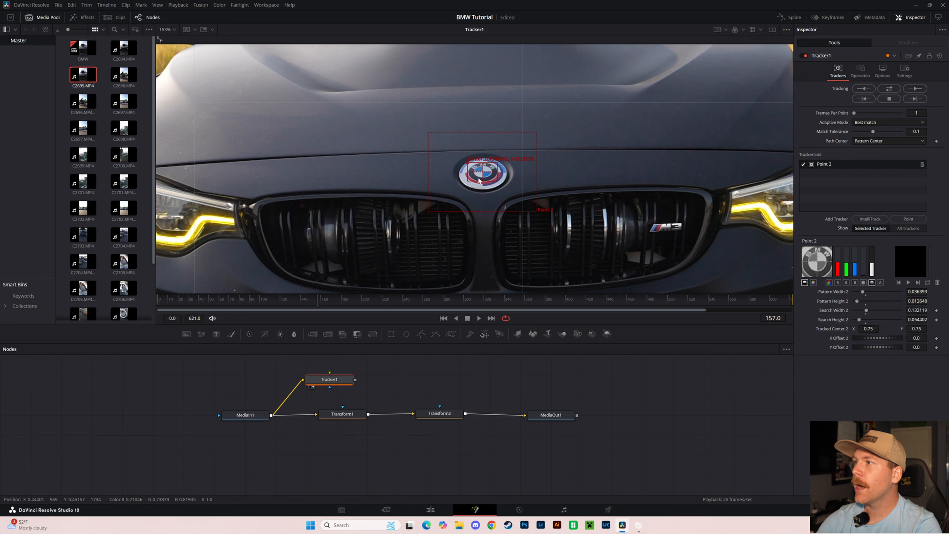
- Track the emblem point forward one frame at a time from frame 157
left_click(918, 98)
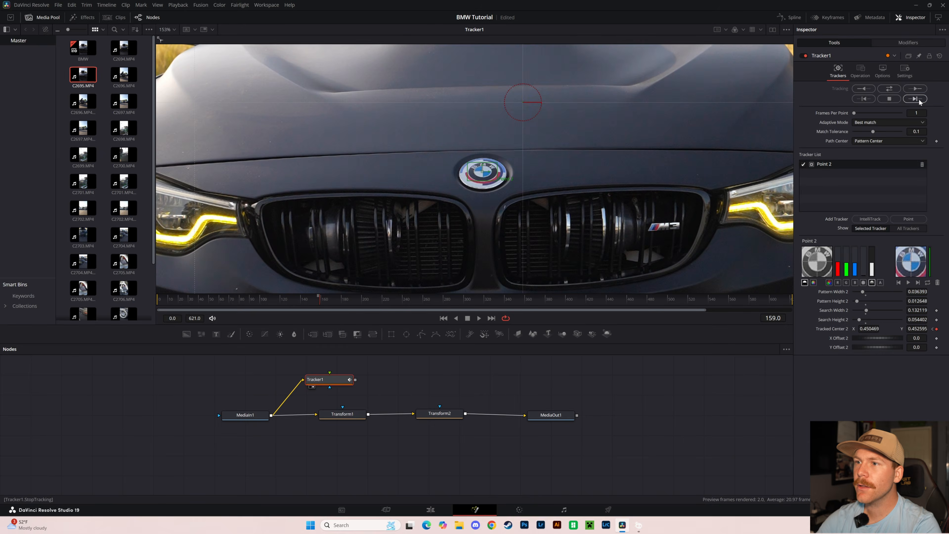
left_click(917, 98)
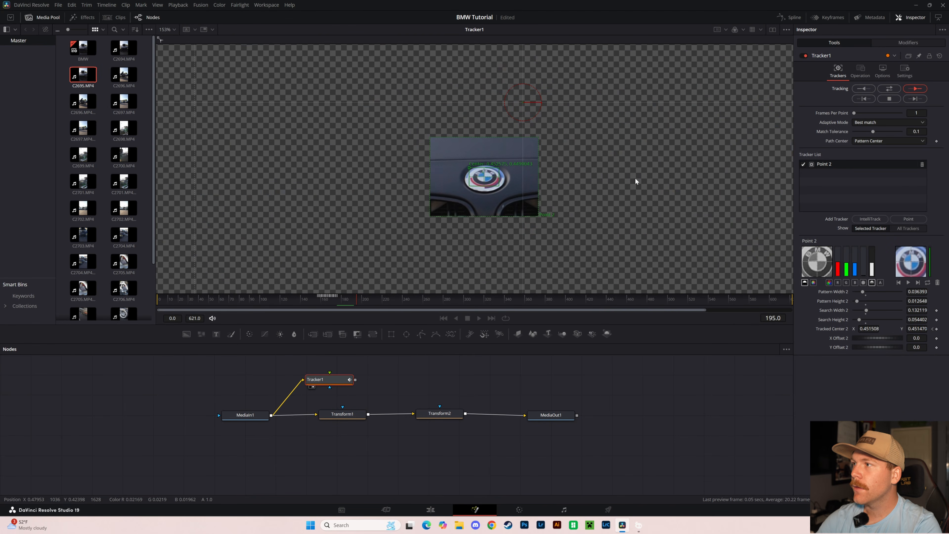
- Cancel the running forward track at frame 220 and undo it
left_click(467, 318)
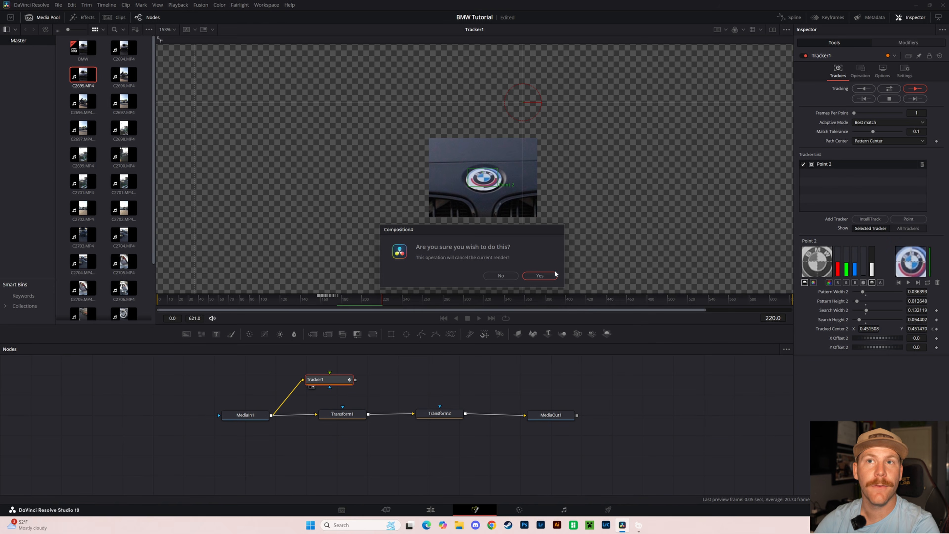
left_click(539, 275)
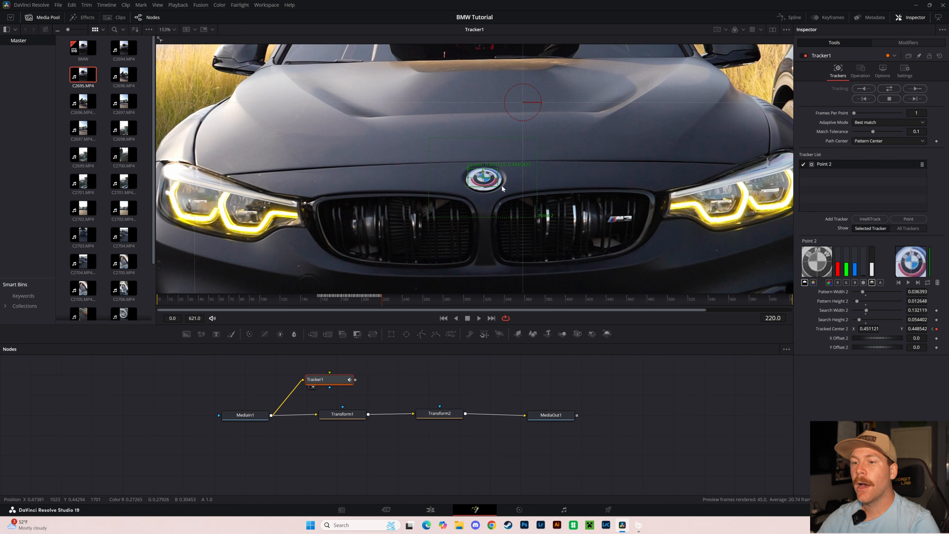
key("ctrl+z")
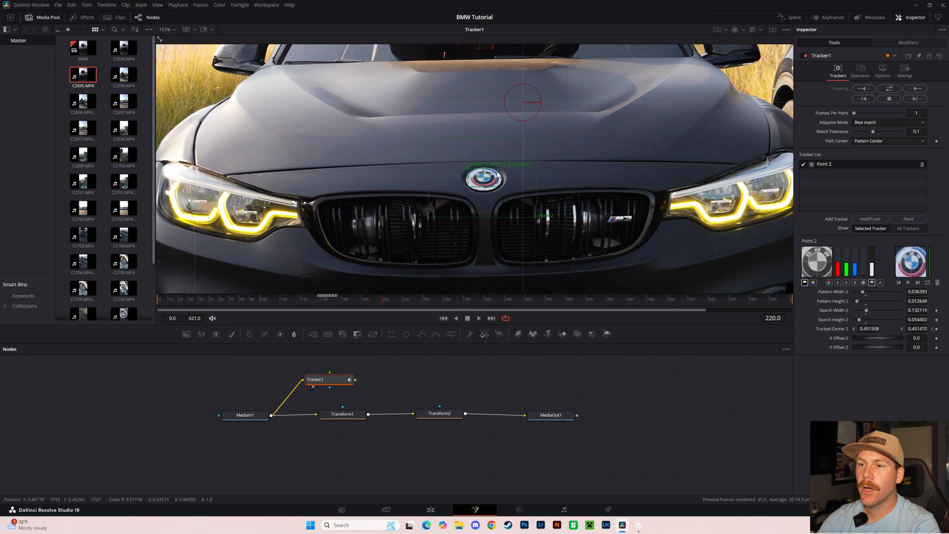
- At frame 176, narrow the pattern box to about 0.033 and track the emblem forward, stopping at frame 290
left_click(337, 296)
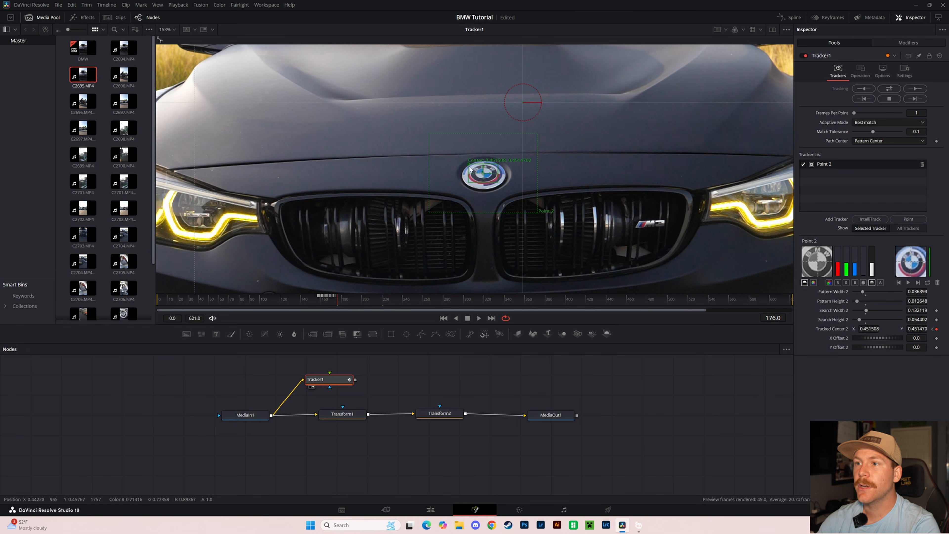
left_click_drag(474, 179, 474, 181)
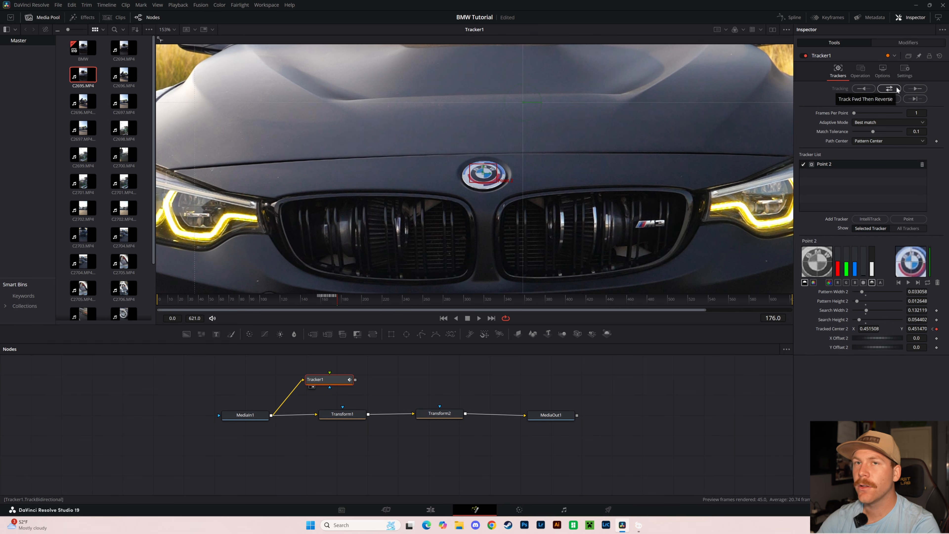
left_click(916, 89)
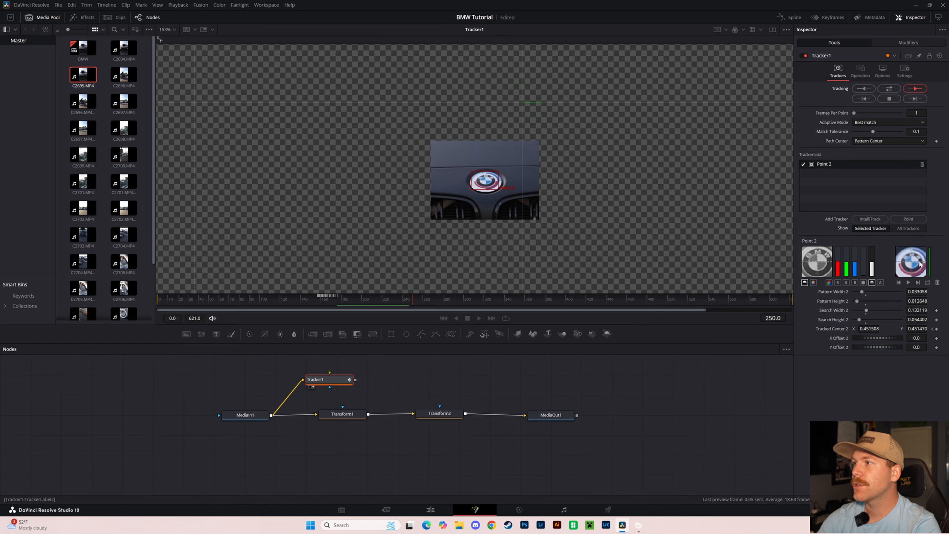
left_click(893, 99)
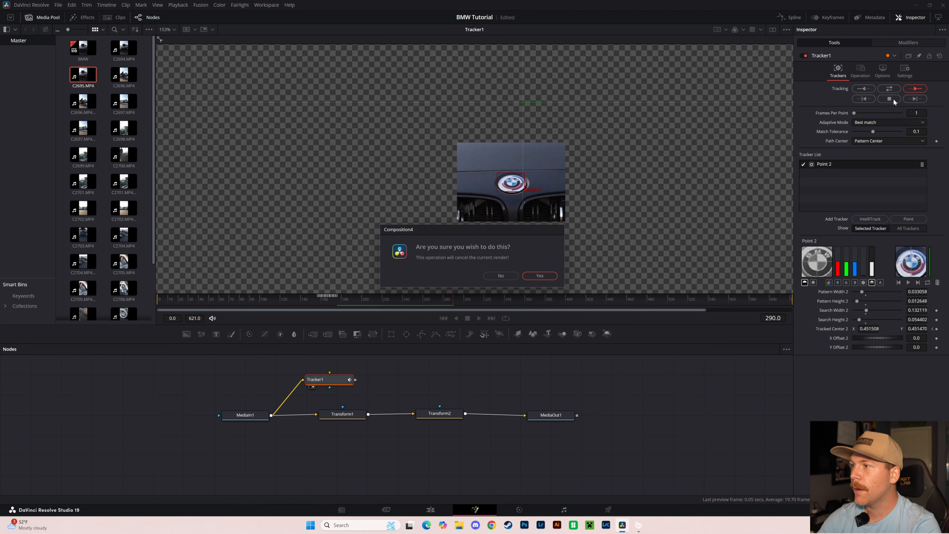
left_click(542, 277)
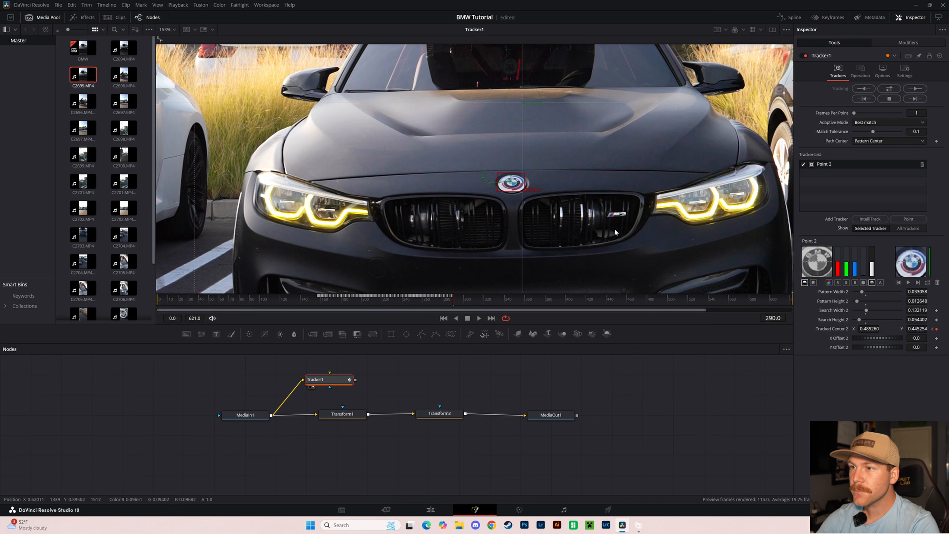
- Shrink the pattern box to about 0.022 by 0.008 and the search box to about 0.076 by 0.037, and track forward from frame 290
mouse_move(517, 186)
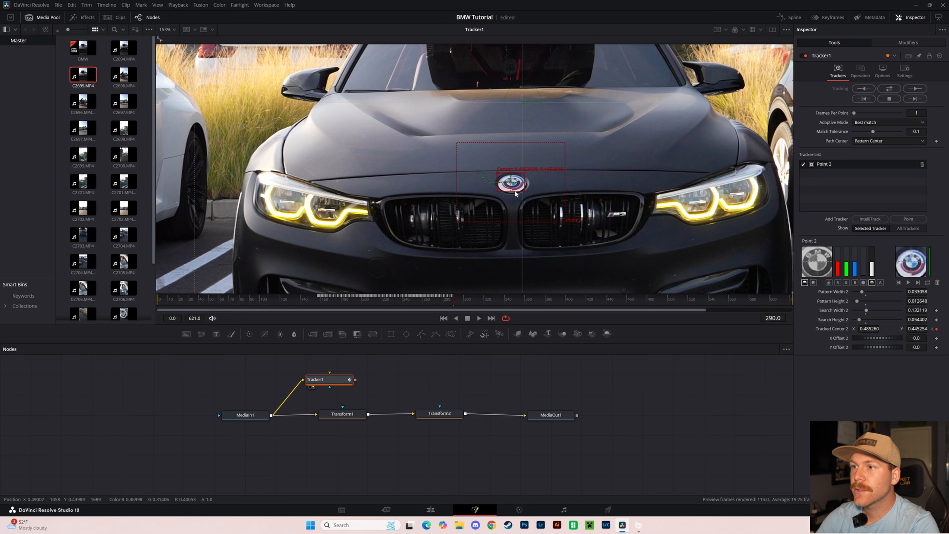
left_click_drag(517, 194, 522, 187)
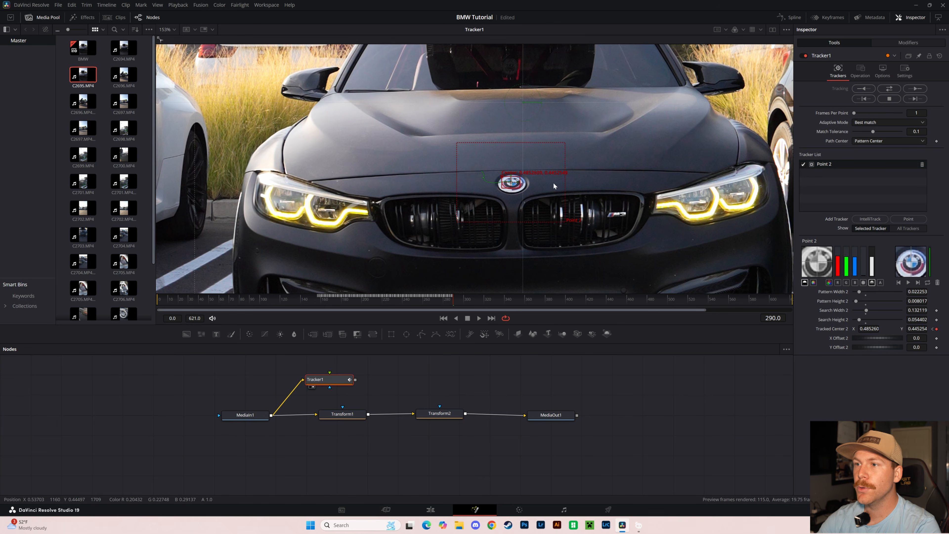
left_click_drag(556, 190, 541, 186)
left_click_drag(520, 222, 527, 212)
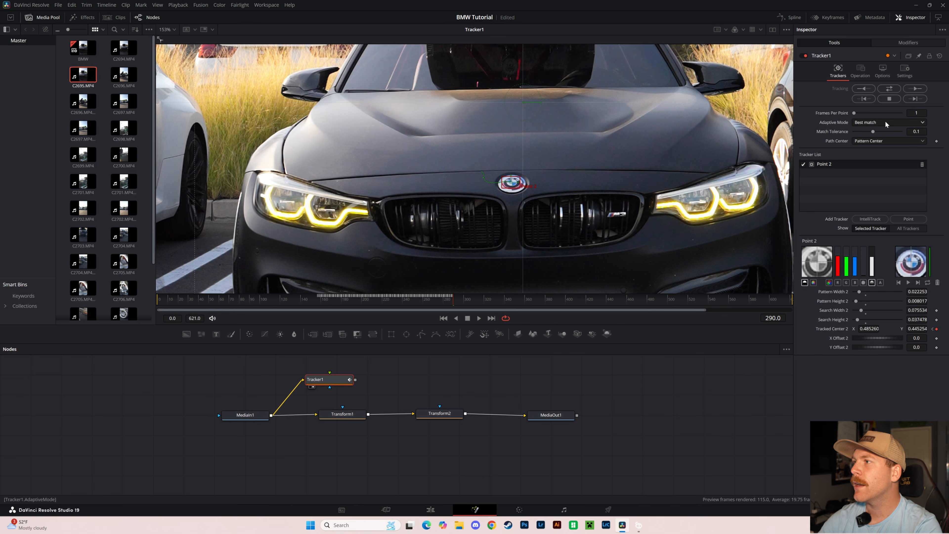
left_click(924, 90)
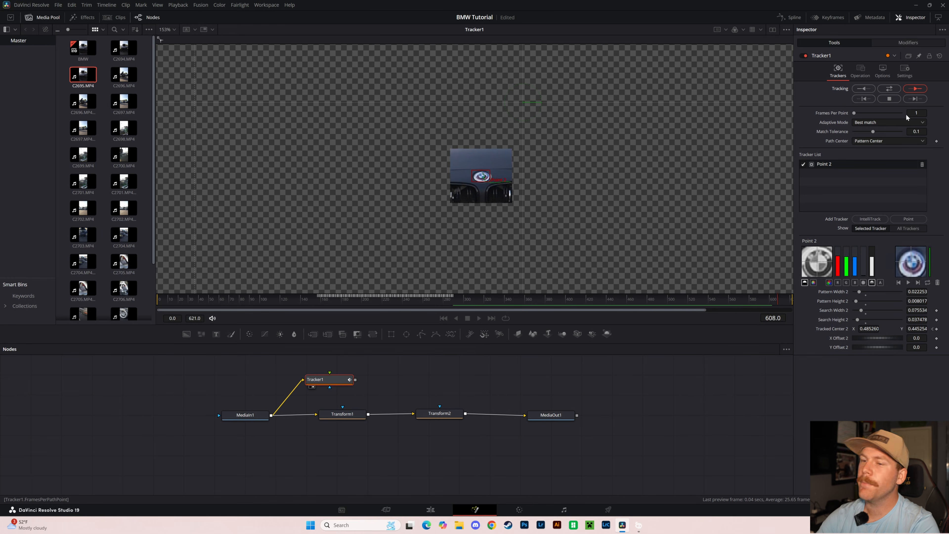
- At frame 157, enlarge the tracker's pattern box to about 0.038 by 0.012 and its search box to about 0.114 by 0.052
left_click(318, 298)
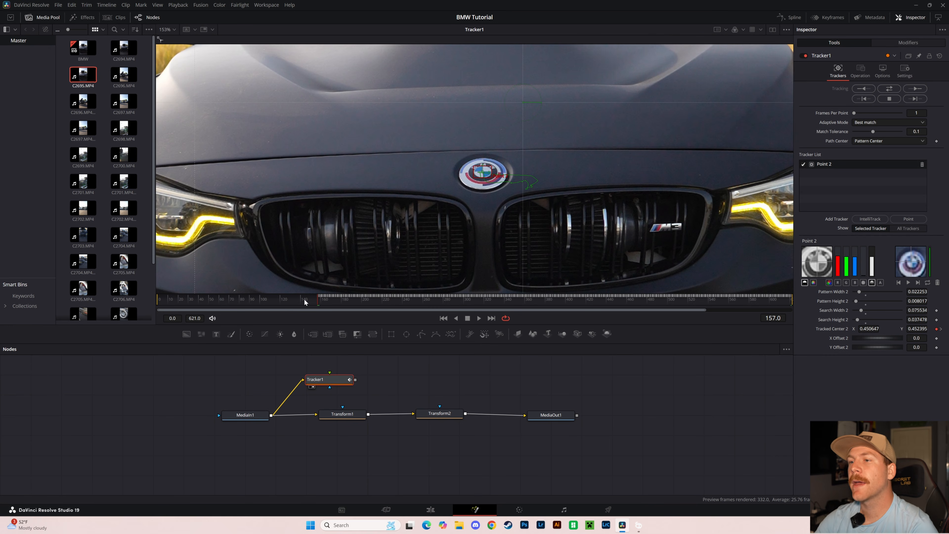
scroll(482, 172, "up", 5)
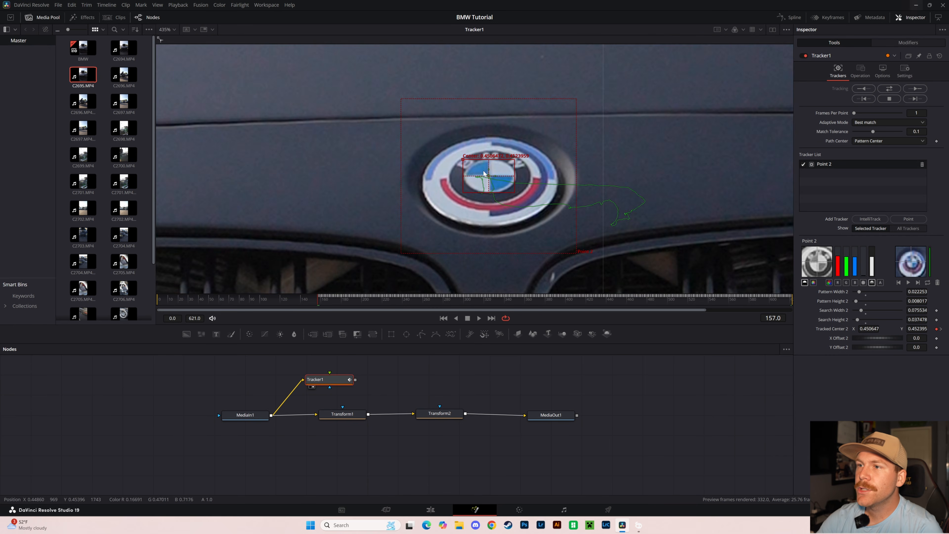
left_click_drag(495, 161, 534, 175)
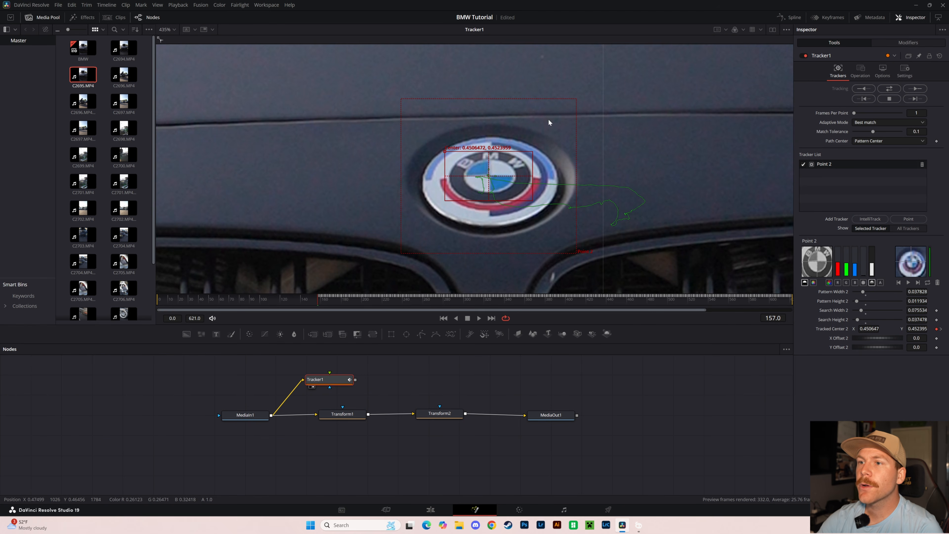
left_click_drag(548, 97, 543, 69)
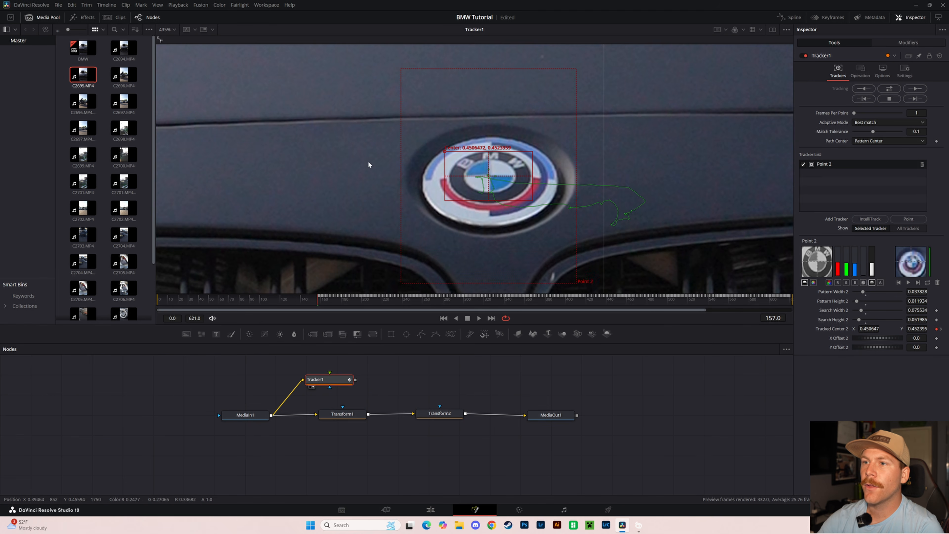
left_click_drag(399, 158, 360, 161)
- Track the emblem in reverse from frame 157 to the clip's start and inspect the tracked footage at frames 297 and 11
scroll(420, 163, "down", 8)
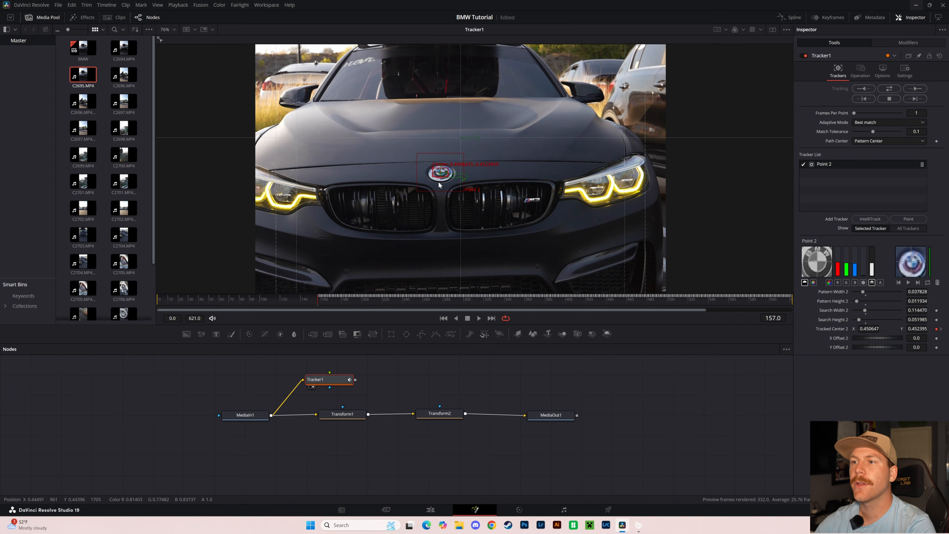
left_click_drag(511, 208, 557, 188)
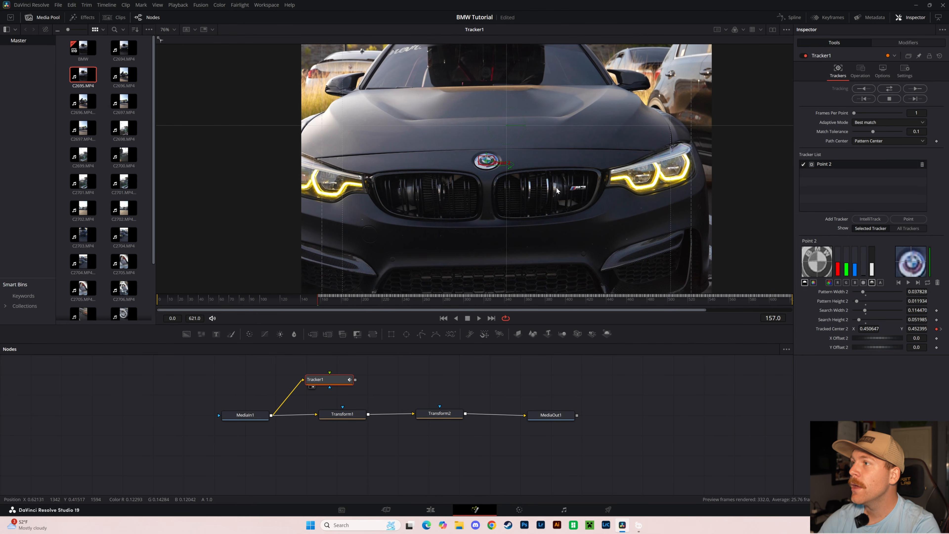
left_click(862, 88)
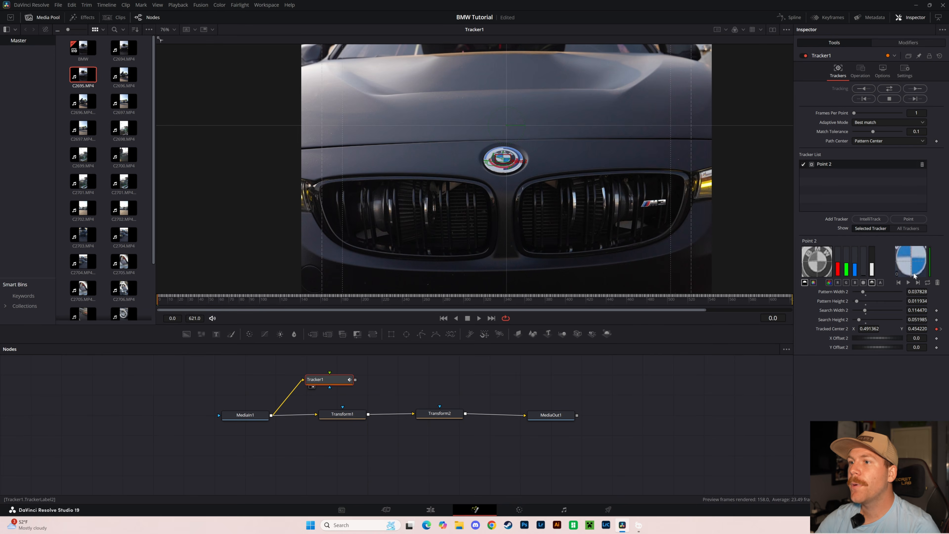
scroll(545, 199, "down", 5)
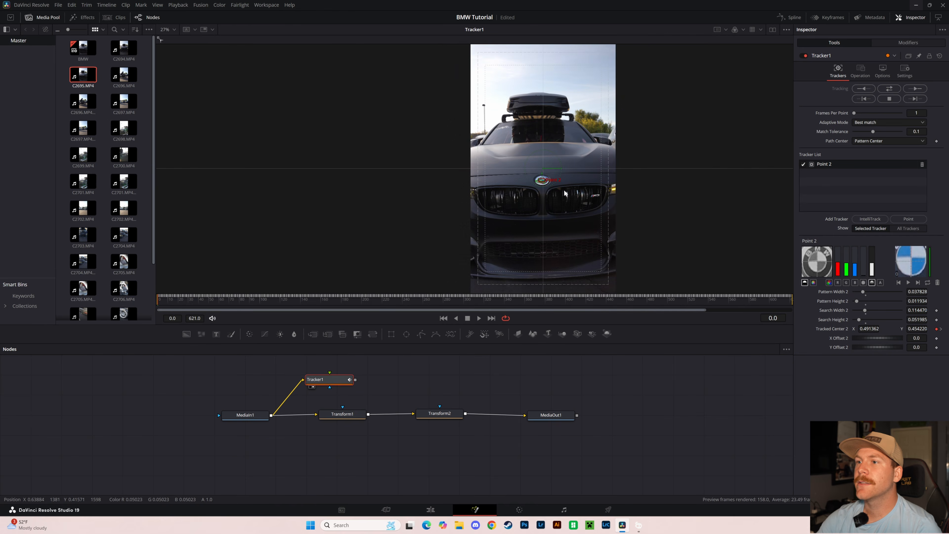
scroll(538, 206, "down", 2)
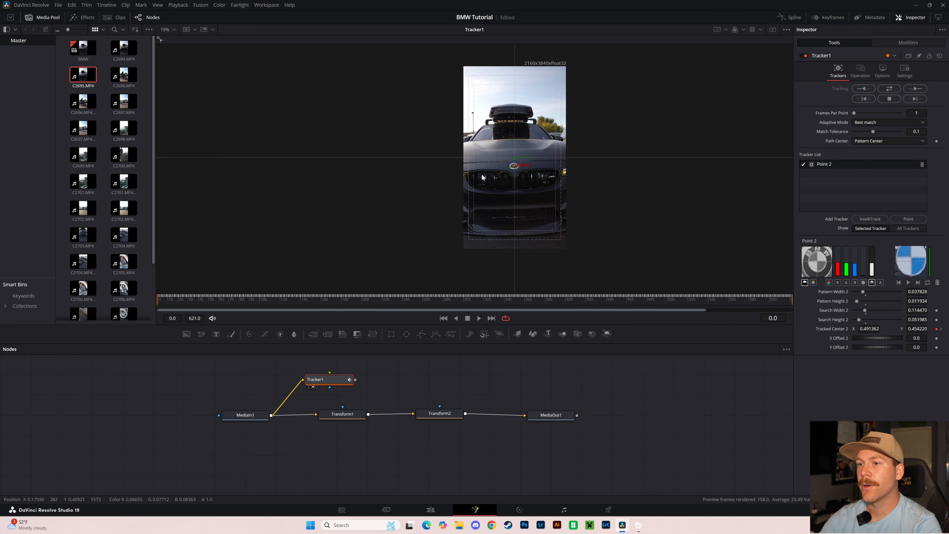
left_click(461, 297)
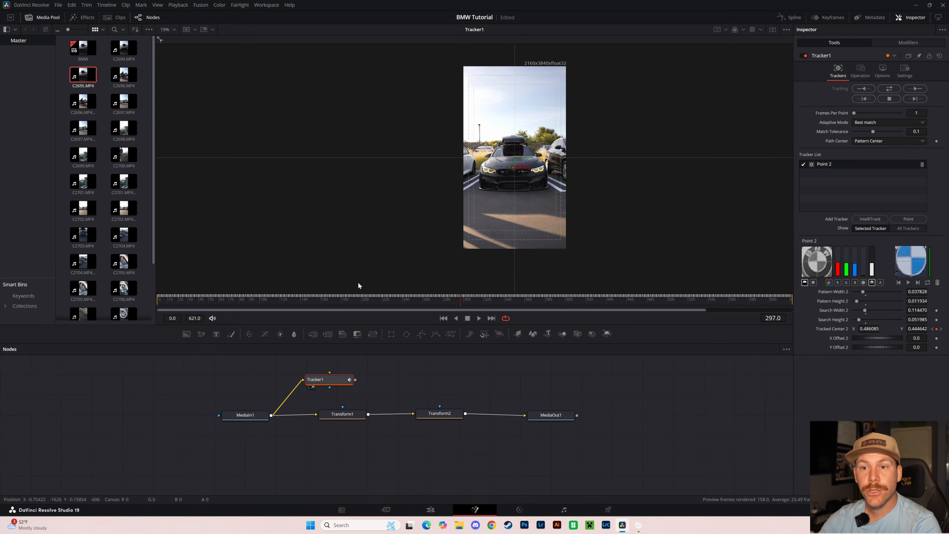
left_click(171, 298)
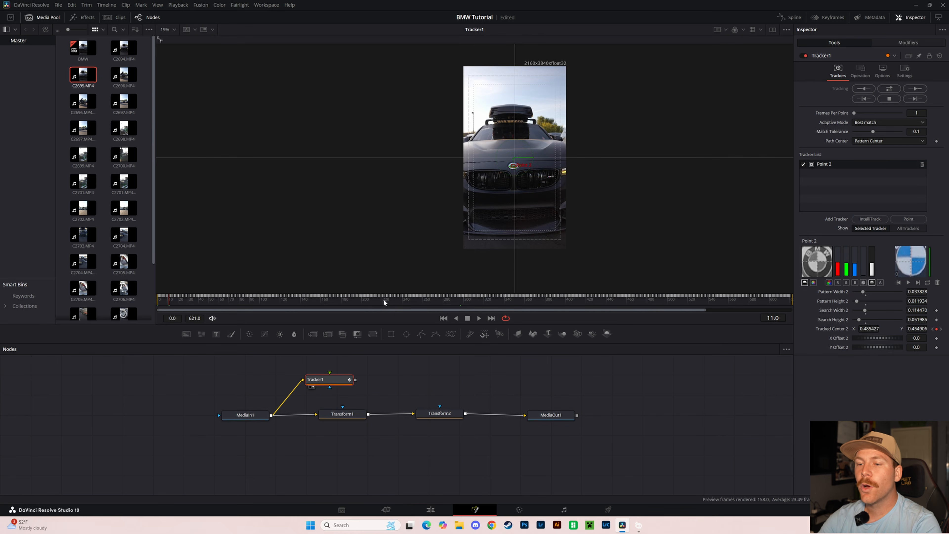
- Display Transform1 in the viewer, connect its Center to Tracker1's output that holds the emblem steady, and scrub the clip to check the stabilization
left_click(342, 415)
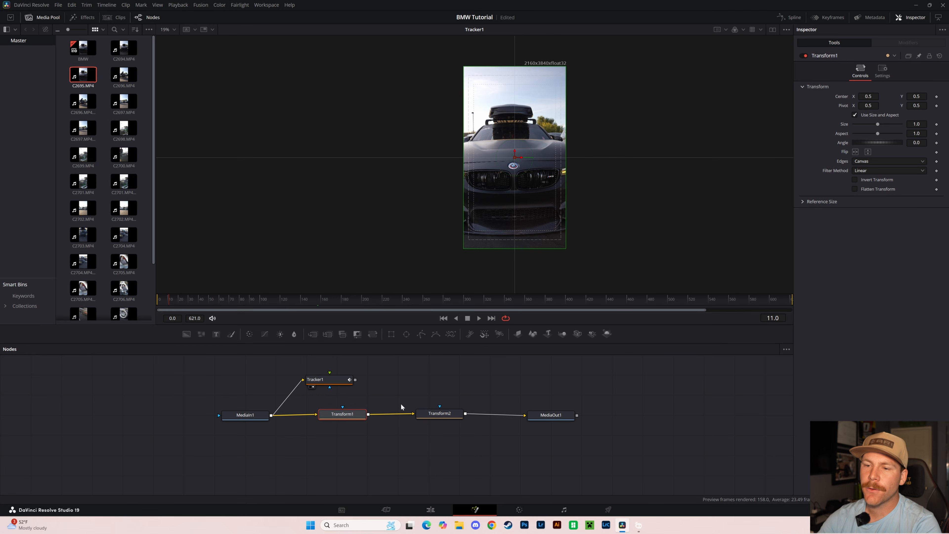
left_click(325, 422)
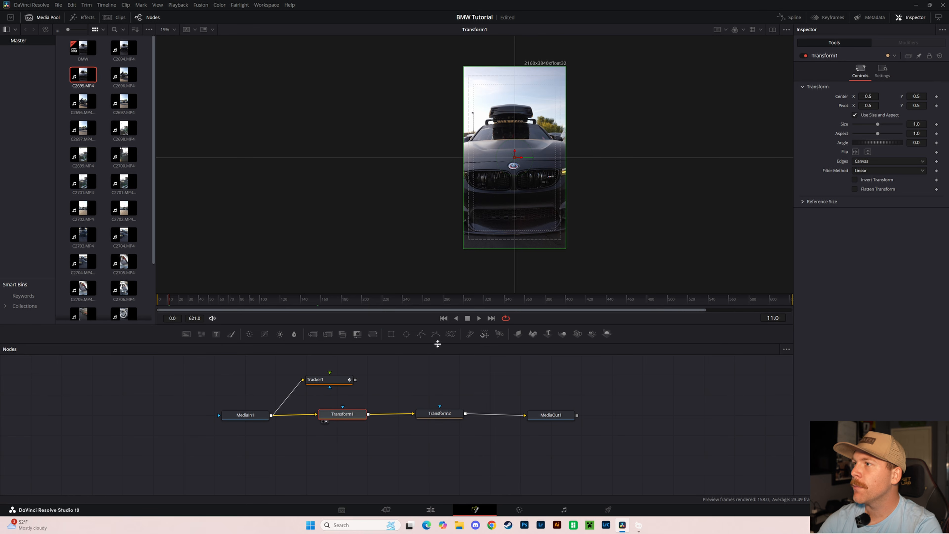
right_click(853, 98)
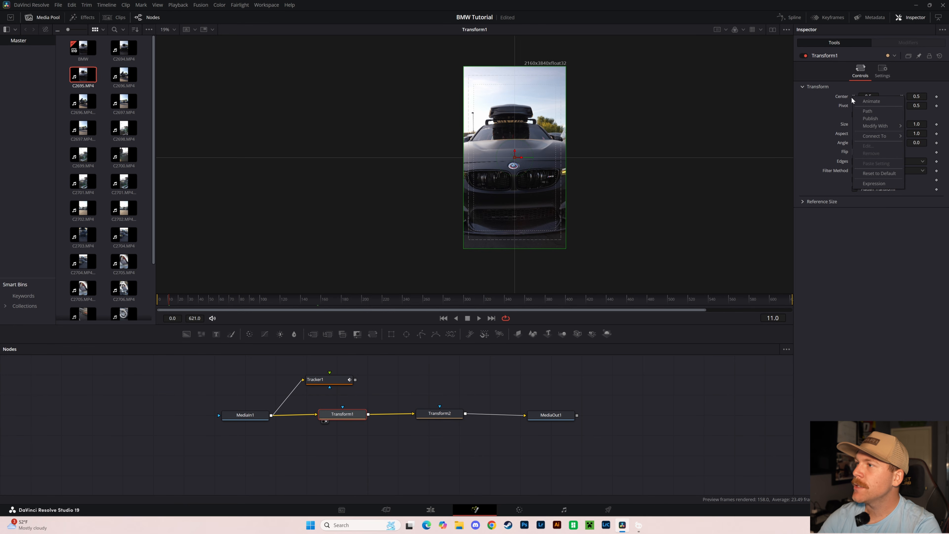
mouse_move(882, 137)
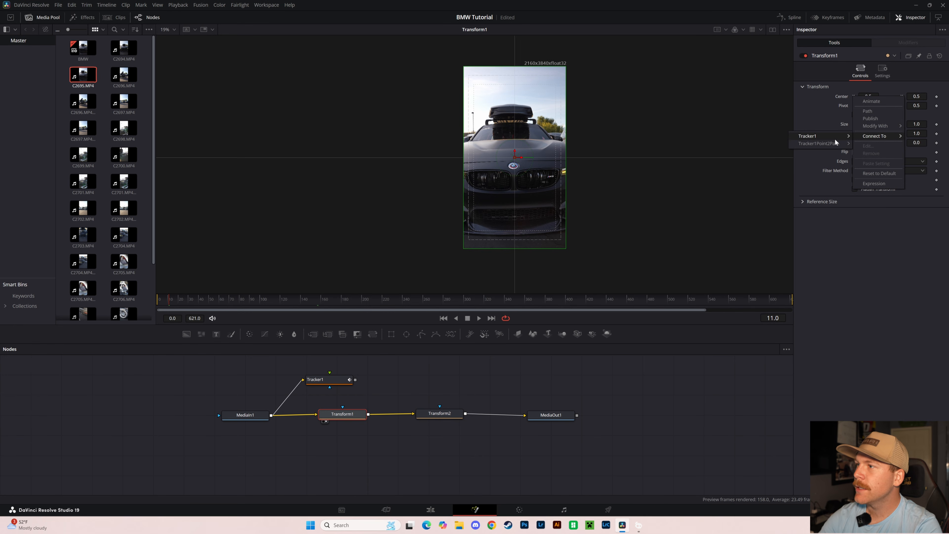
mouse_move(834, 138)
left_click(876, 174)
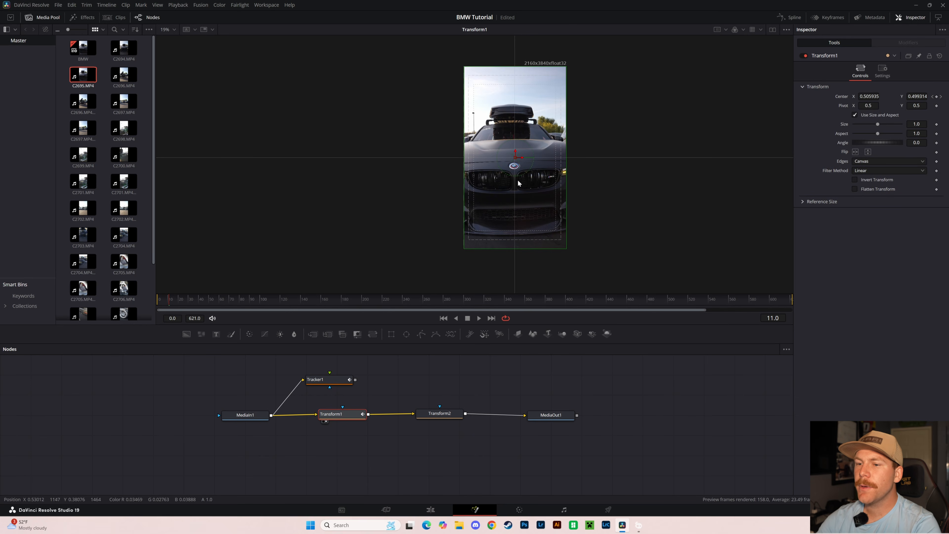
left_click_drag(347, 416, 349, 423)
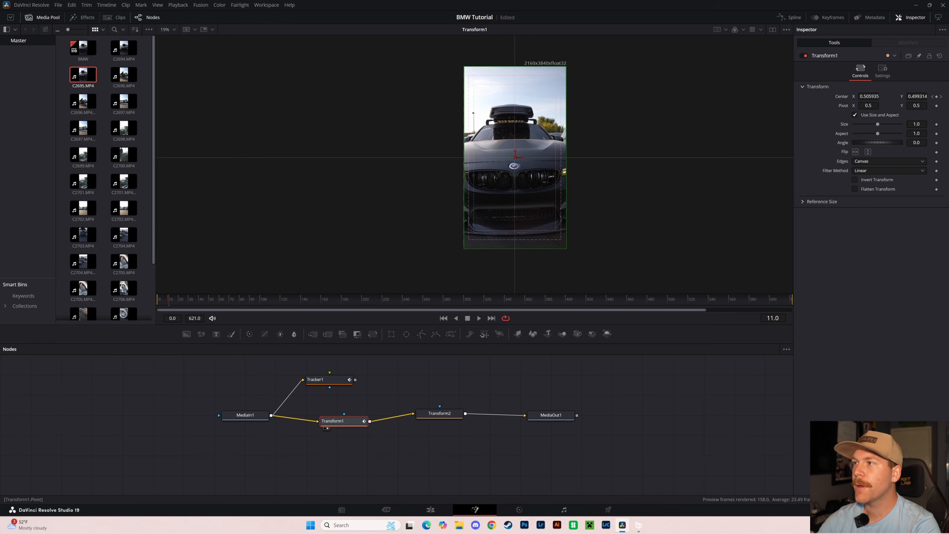
left_click(404, 299)
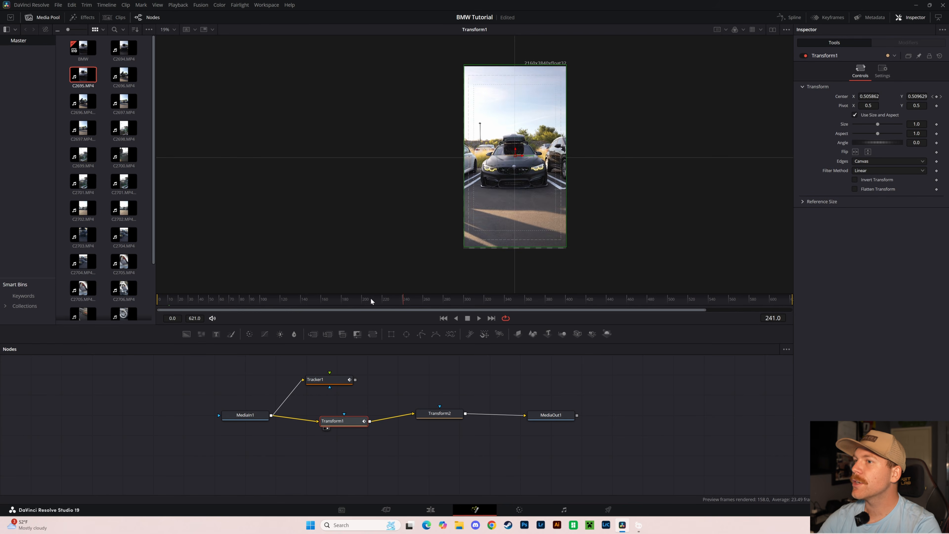
left_click_drag(370, 299, 567, 308)
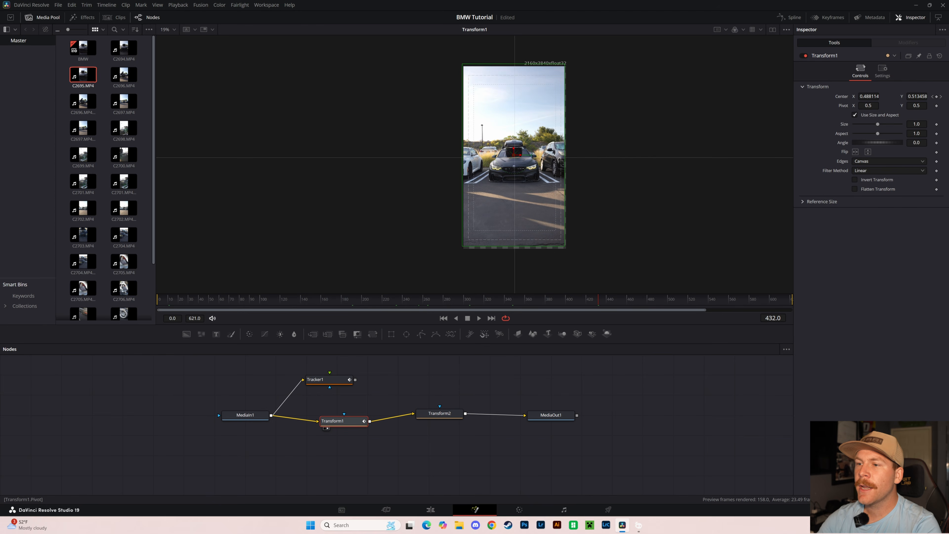
left_click_drag(434, 304, 354, 304)
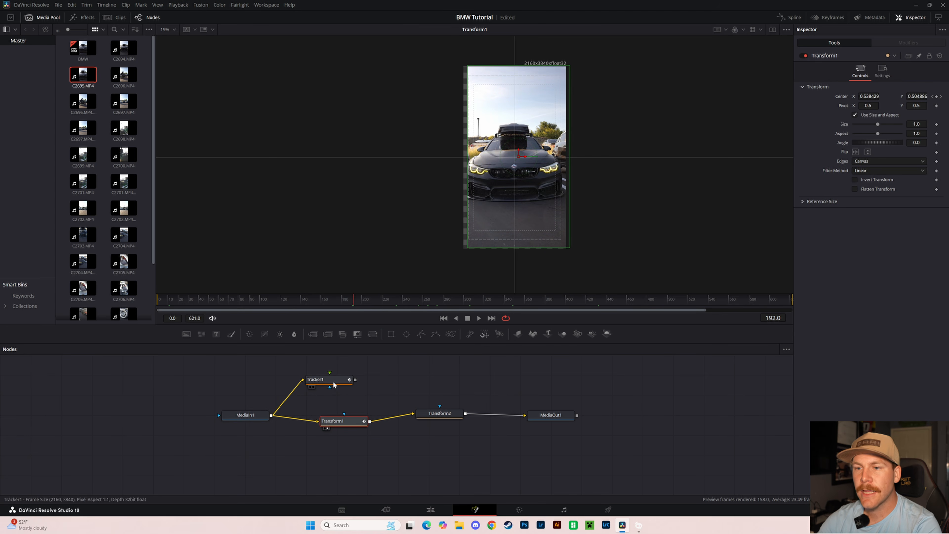
- Display Transform2 in the viewer and set its Pivot to X 0.493, Y 0.455 and its Center to X 0.506, Y 0.545
left_click(323, 380)
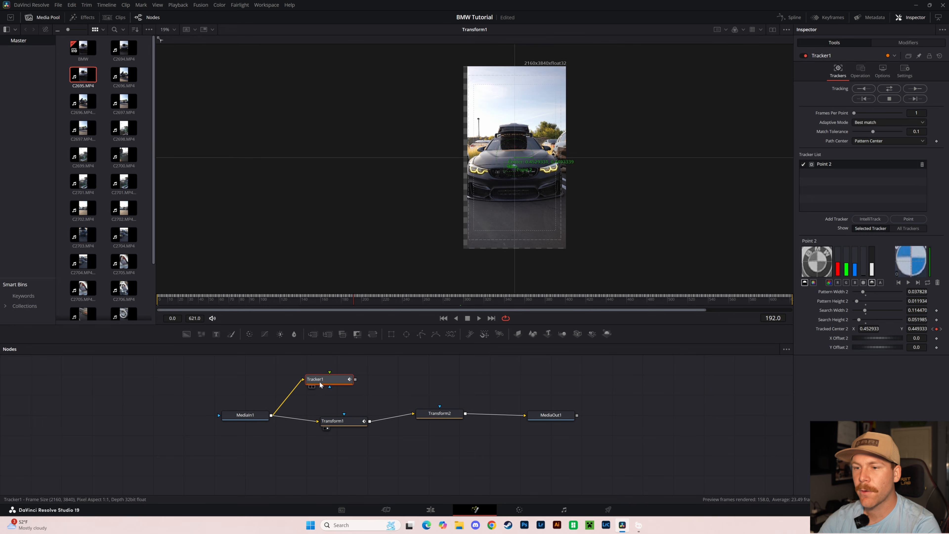
left_click(331, 422)
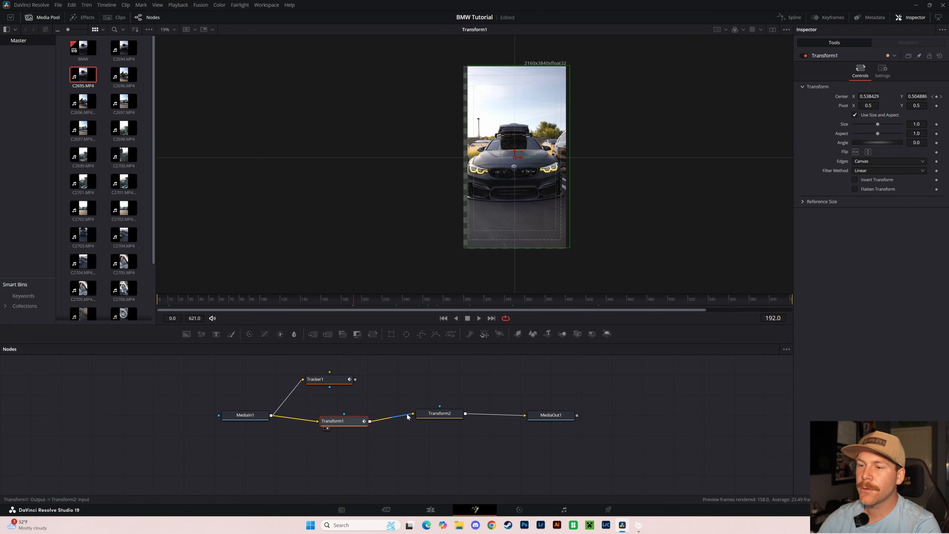
left_click(439, 415)
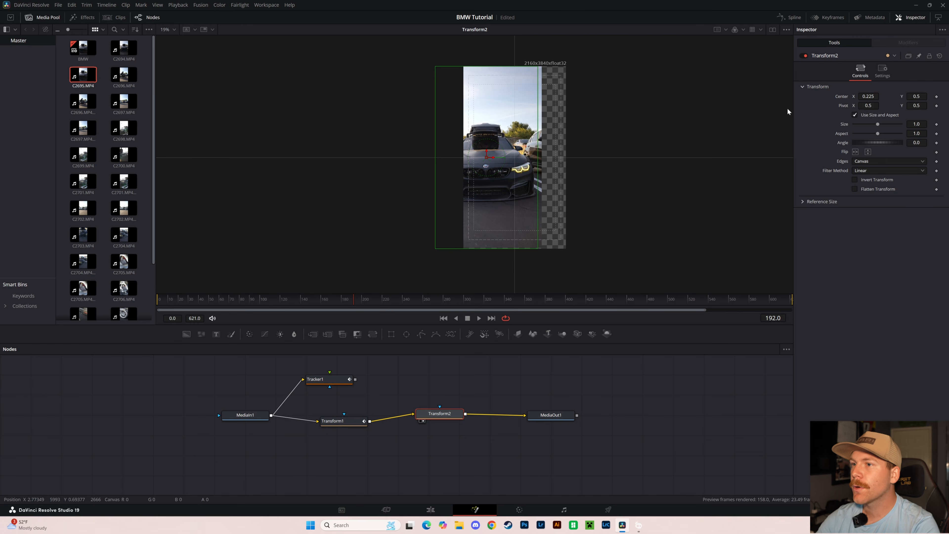
scroll(490, 167, "up", 4)
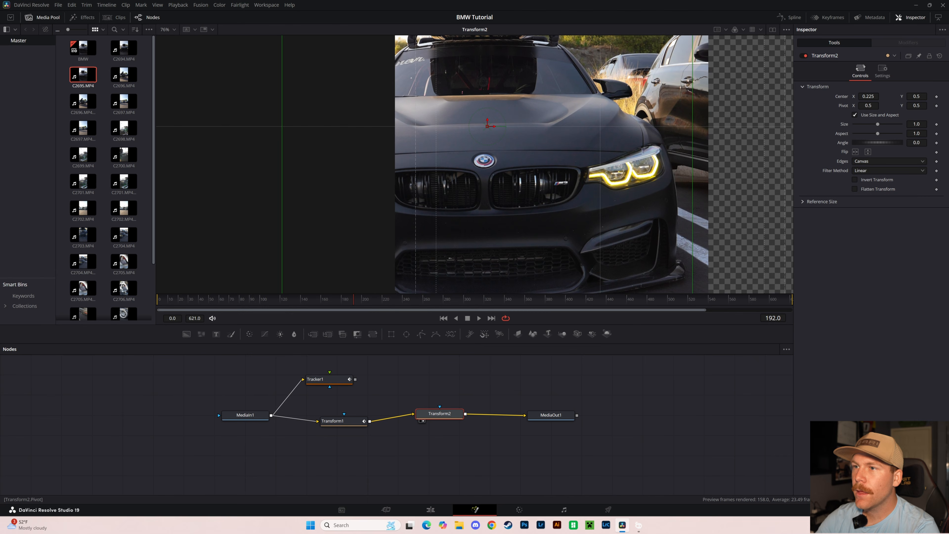
mouse_move(868, 106)
left_mouse_down()
mouse_move(912, 106)
mouse_move(869, 106)
left_mouse_up()
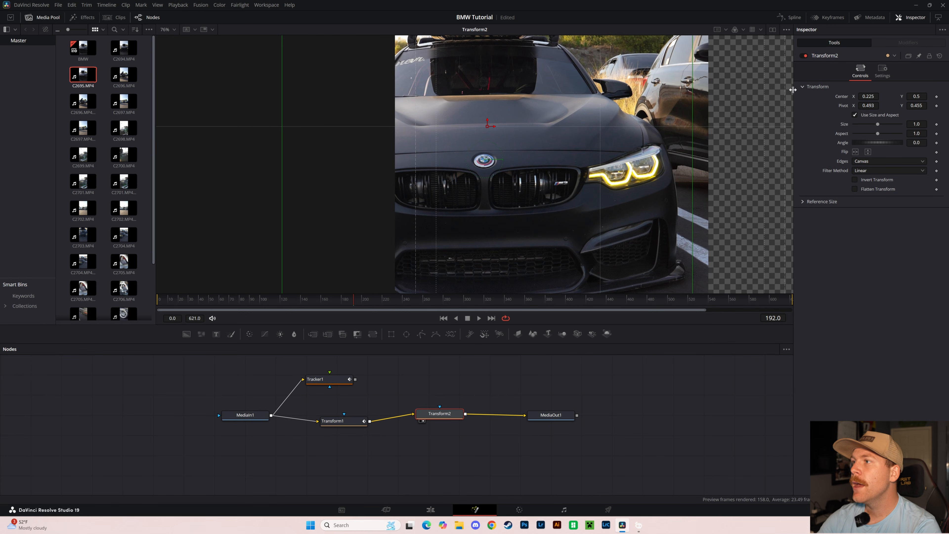
left_click_drag(868, 97, 929, 96)
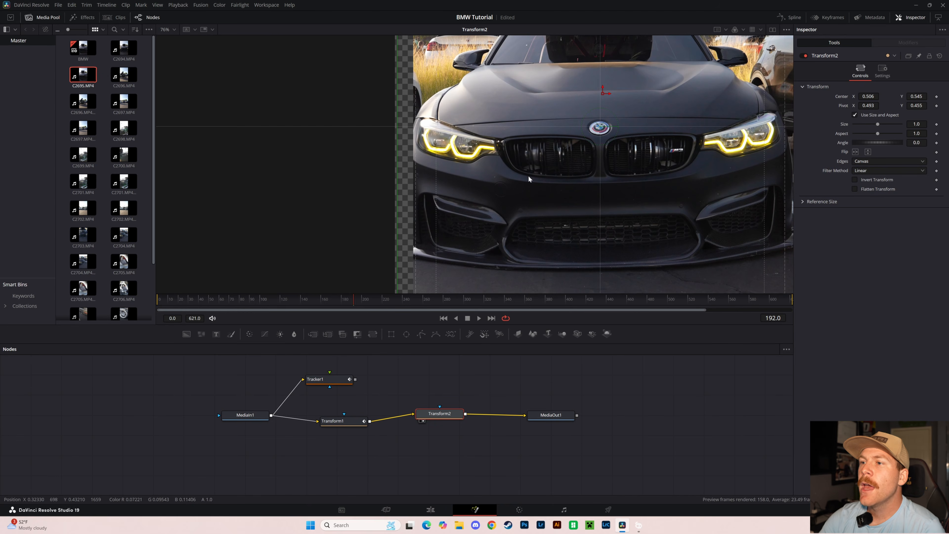
- At frame 299, set Transform2's rotation angle to -1.0 to level the car and inspect the emblem's alignment in the frame
key("shift+f")
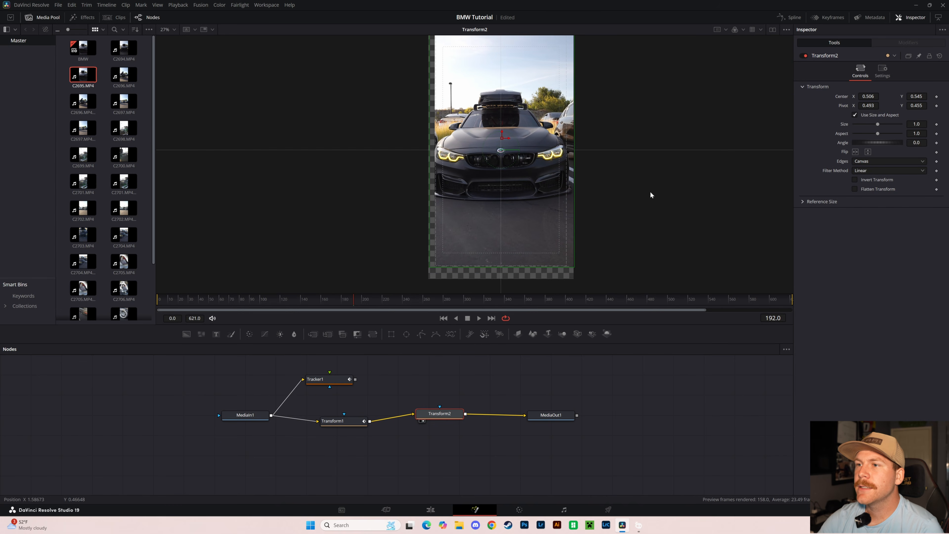
left_click(465, 304)
key("Left")
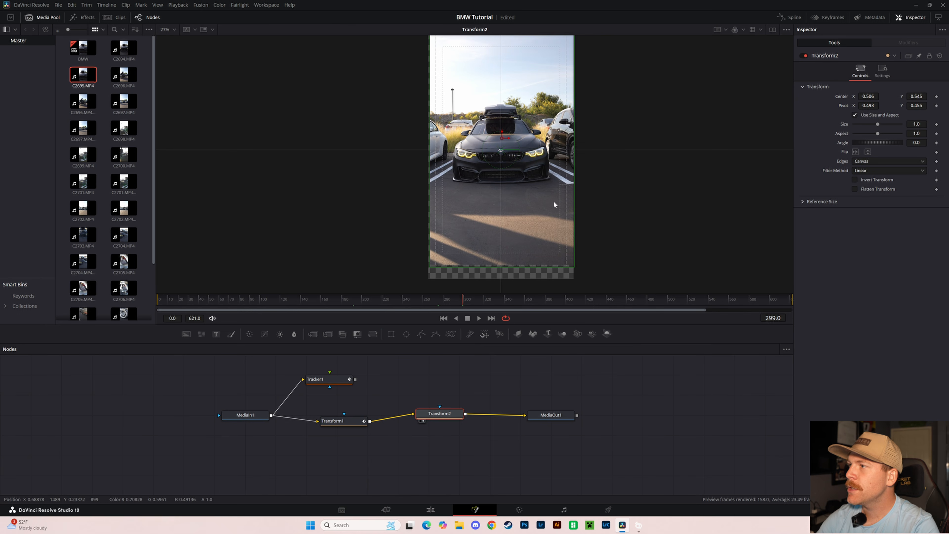
left_click(916, 142)
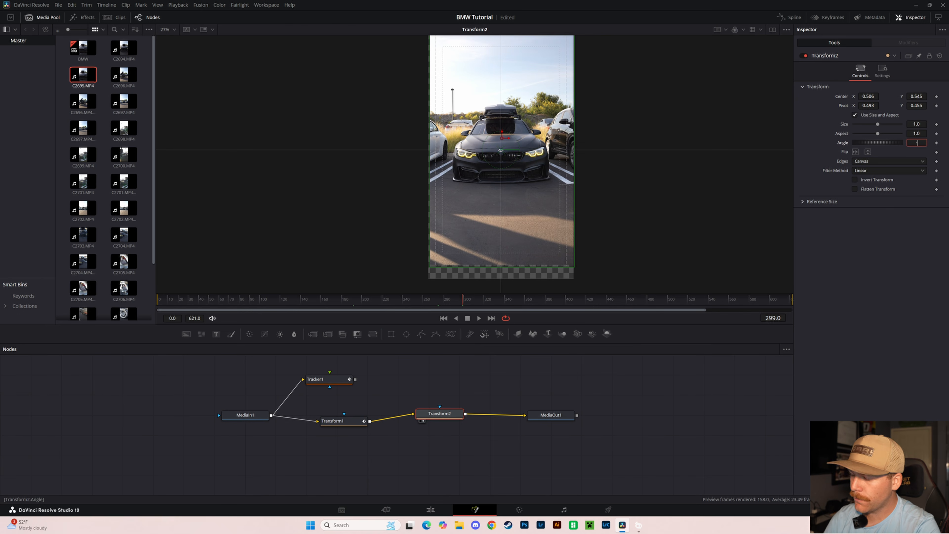
type("-1")
key("Tab")
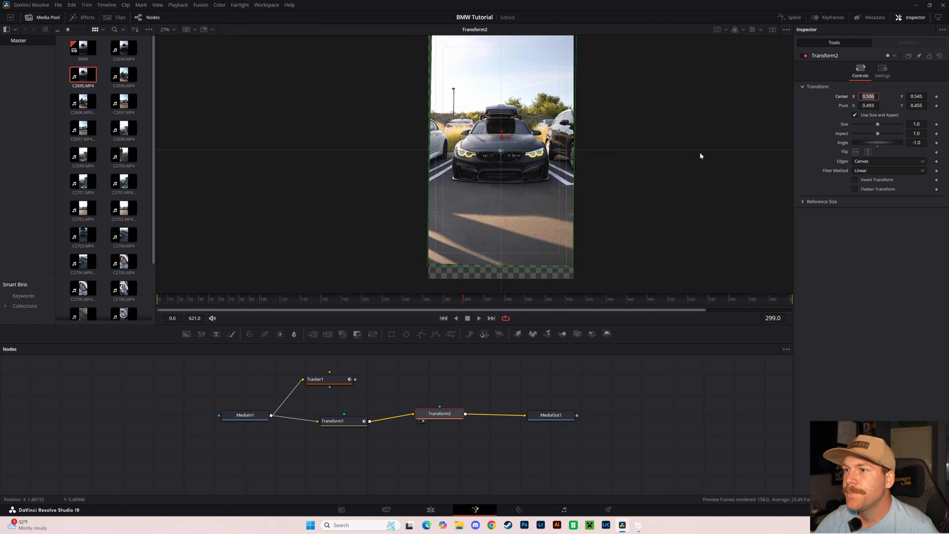
scroll(507, 153, "up", 5)
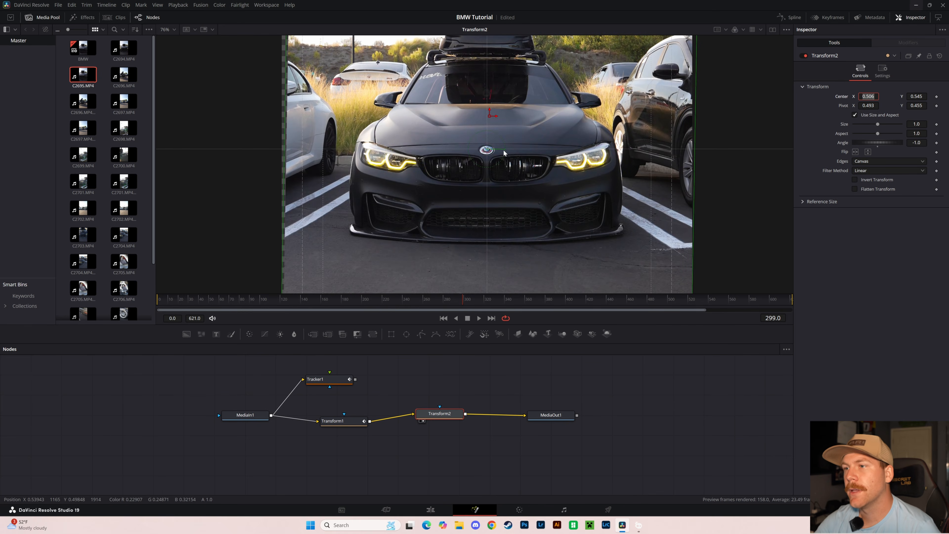
scroll(507, 153, "down", 5)
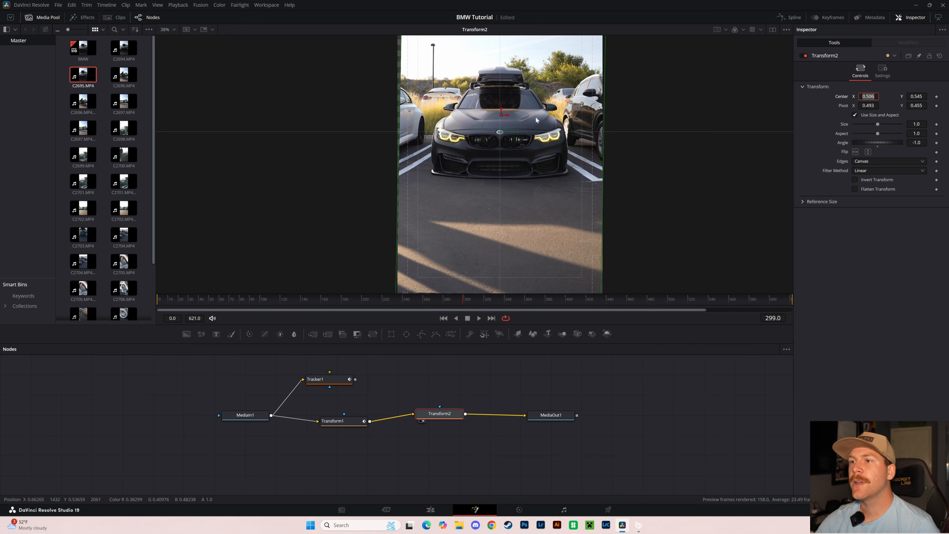
scroll(566, 142, "down", 2)
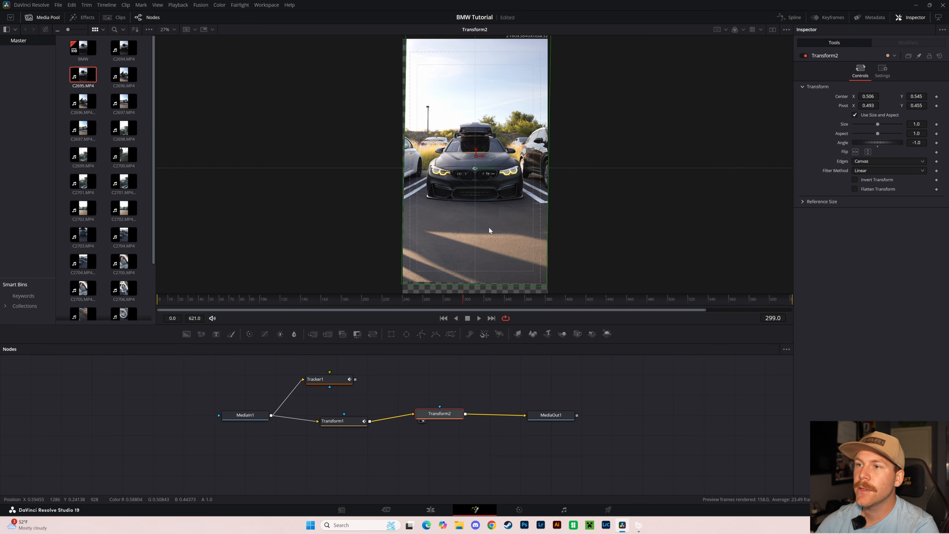
- Return to the Edit page timeline and move the playhead back to the start of the C2695.MP4 clip
left_click(431, 509)
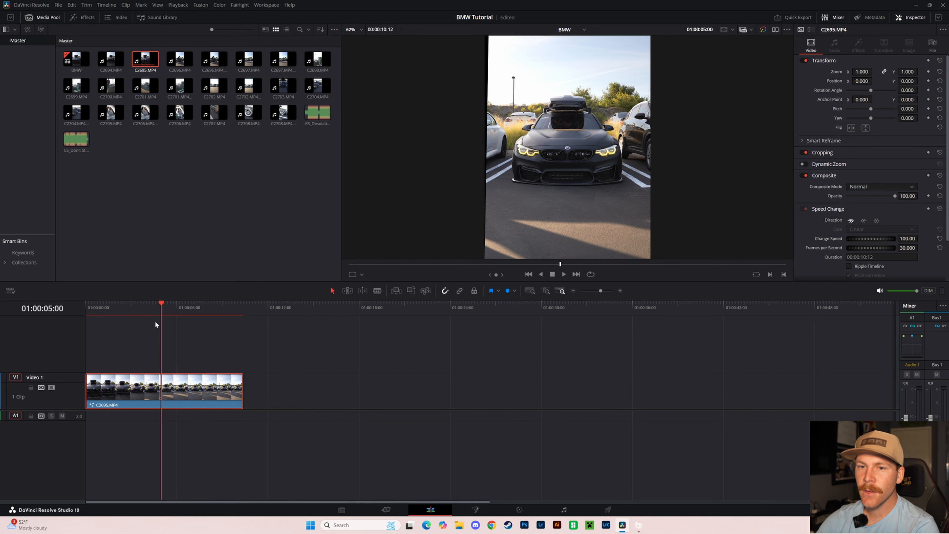
left_click_drag(180, 315, 93, 320)
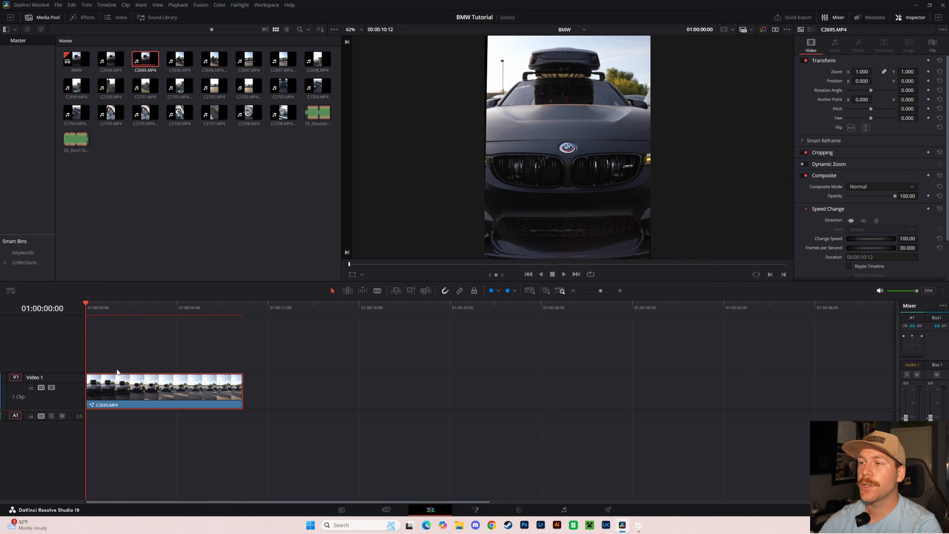
- Turn on Render Cache Fusion Output for the C2695.MP4 clip and choose the playback render cache mode
right_click(163, 391)
mouse_move(211, 322)
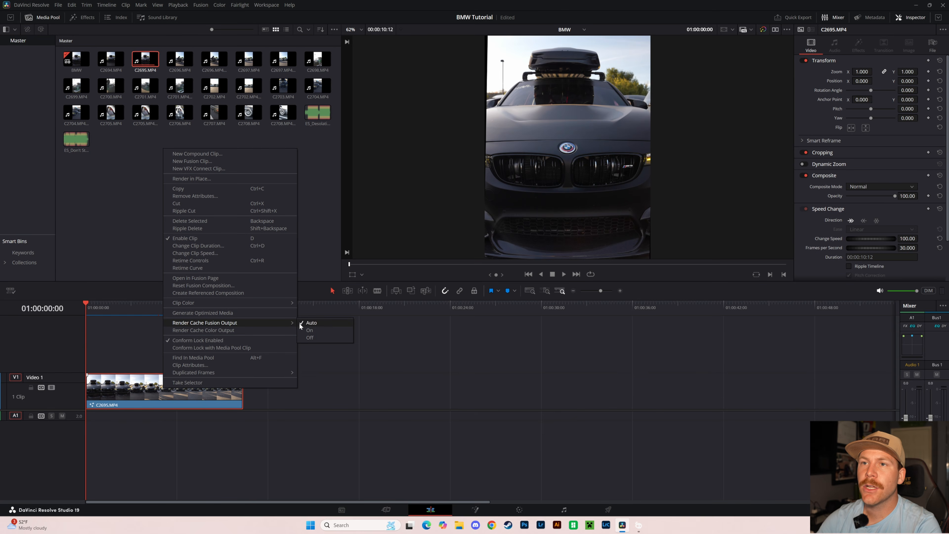
left_click(333, 329)
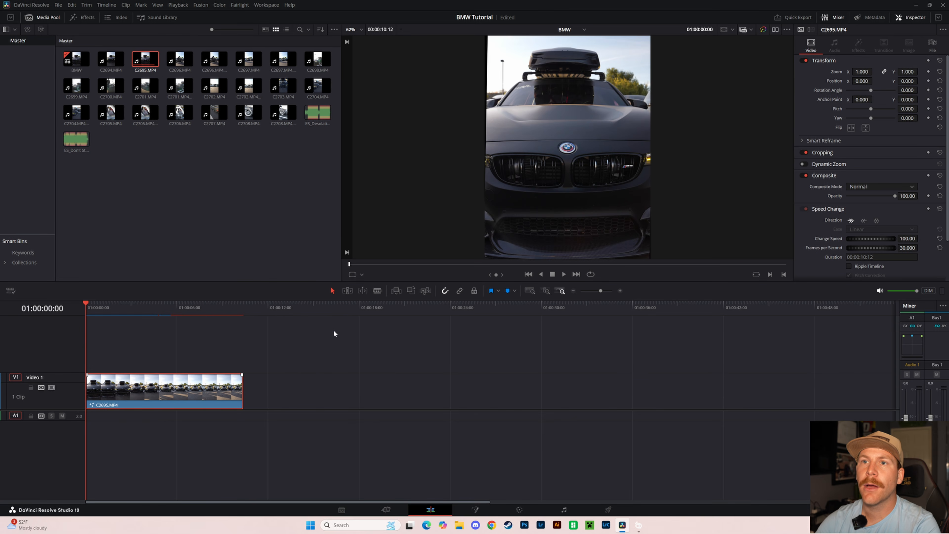
left_click(179, 5)
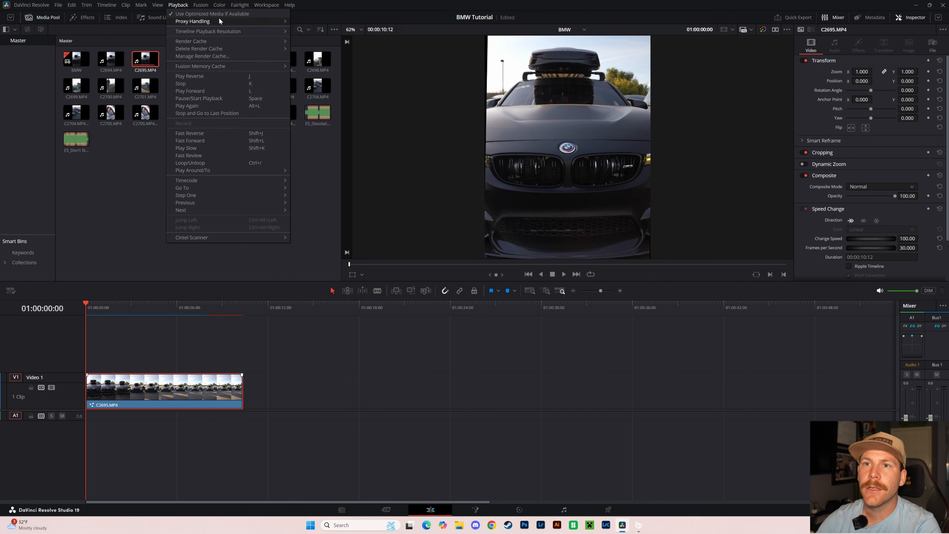
mouse_move(221, 22)
mouse_move(235, 42)
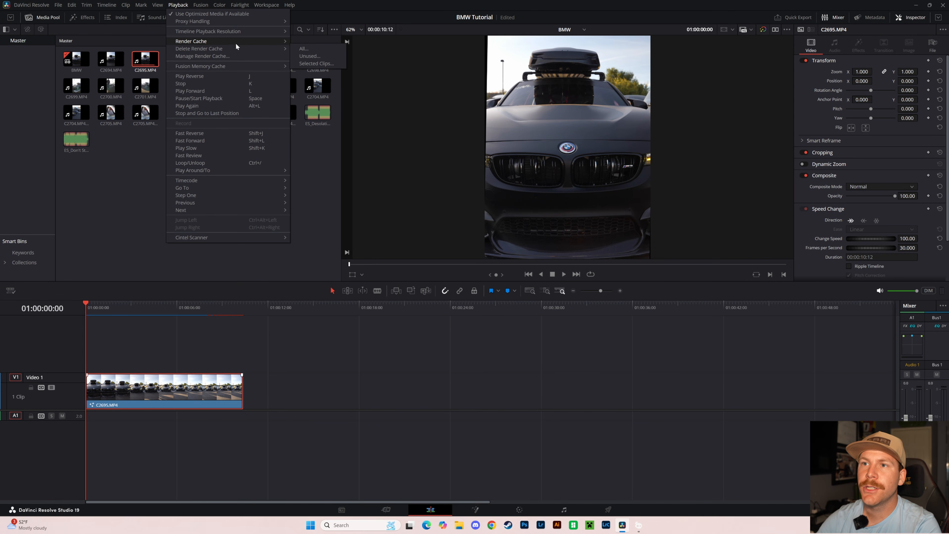
left_click(321, 55)
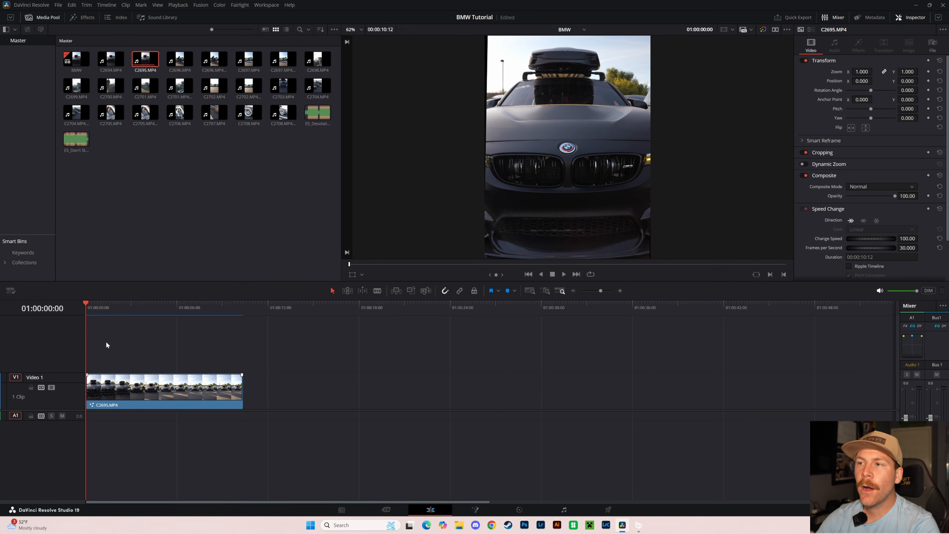
- Find the black edges in the stabilized clip around 01:00:03:16 and set its Zoom to 1.230 to cover them
left_click_drag(83, 304, 173, 307)
scroll(517, 168, "down", 2)
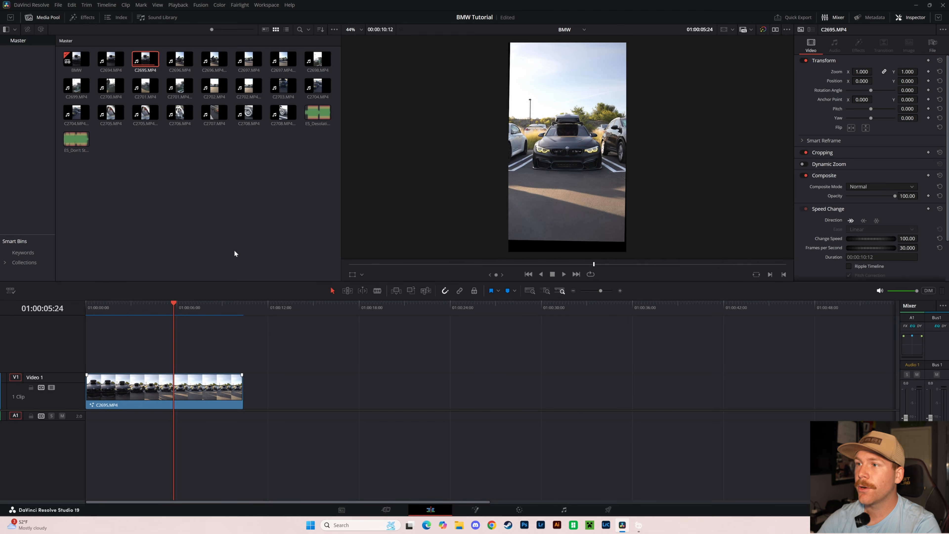
left_click_drag(172, 301, 136, 314)
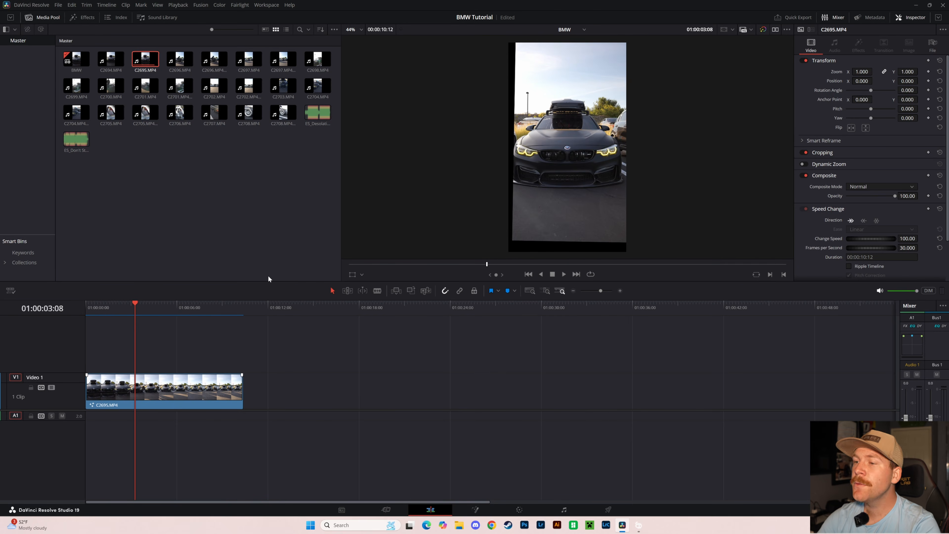
mouse_move(137, 307)
left_mouse_down()
mouse_move(159, 309)
mouse_move(130, 299)
mouse_move(167, 301)
mouse_move(126, 299)
mouse_move(158, 301)
mouse_move(139, 302)
left_mouse_up()
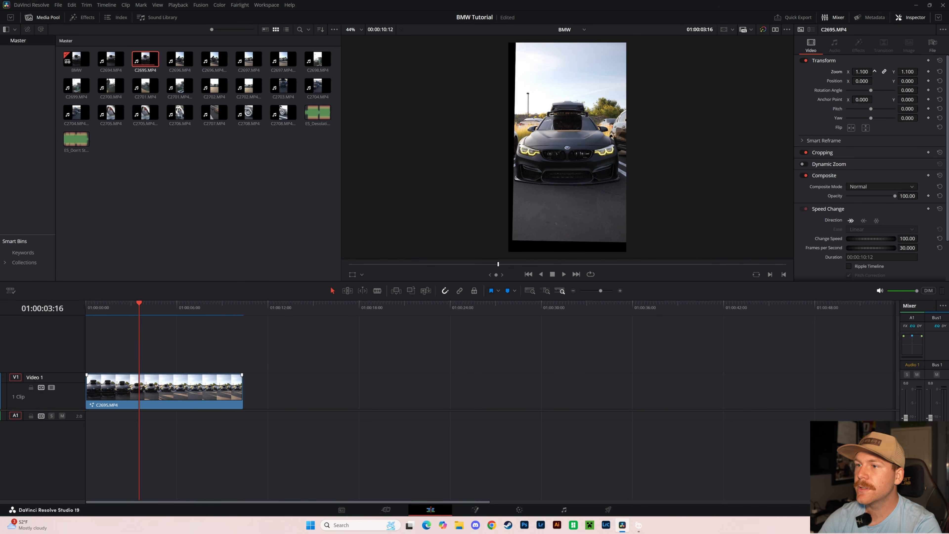
left_click_drag(875, 71, 879, 71)
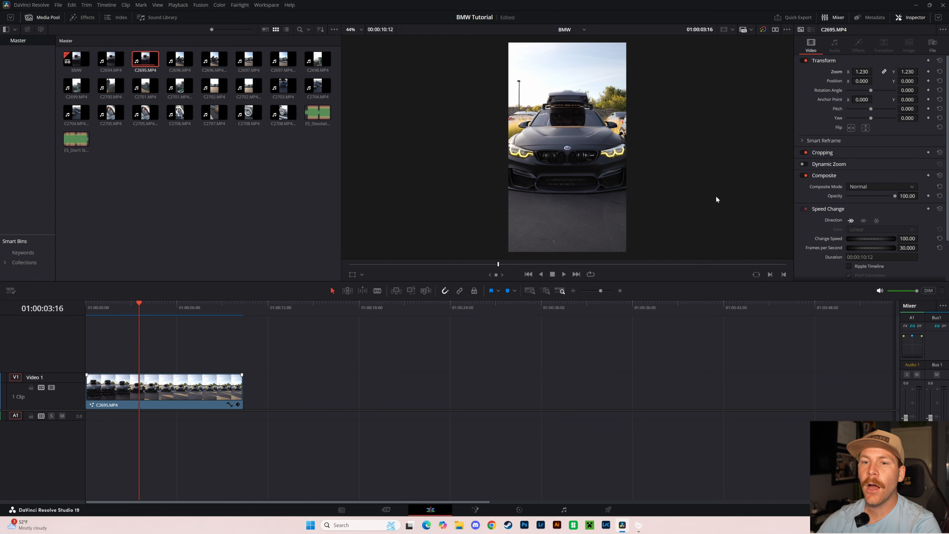
- Trim the end of the C2695.MP4 clip back to 01:00:09:19 and scrub over the shortened clip
left_click_drag(136, 307, 234, 300)
left_click_drag(238, 380, 231, 380)
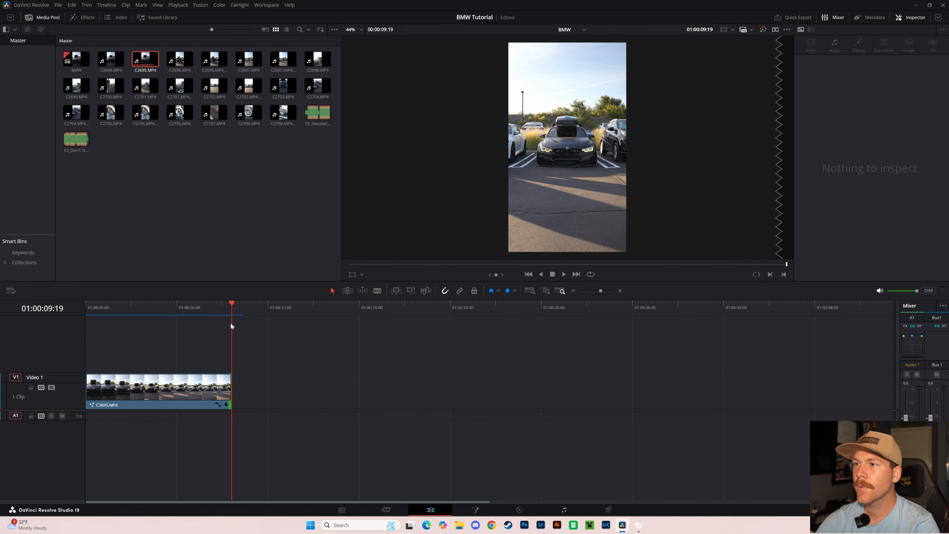
left_click_drag(173, 307, 224, 323)
left_click(133, 312)
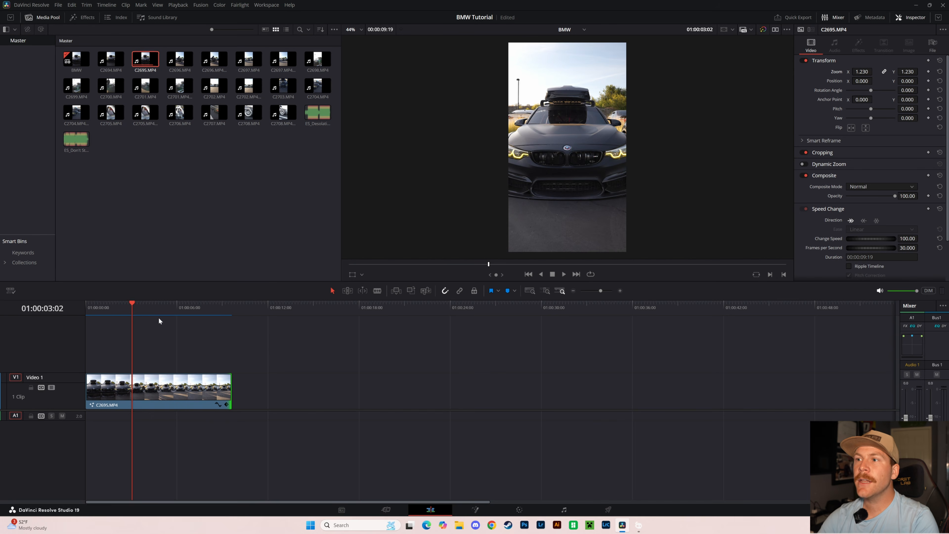
- Play and scrub the clip from its start to check the stabilized motion, and return the playhead to the beginning
left_click(86, 305)
key("space")
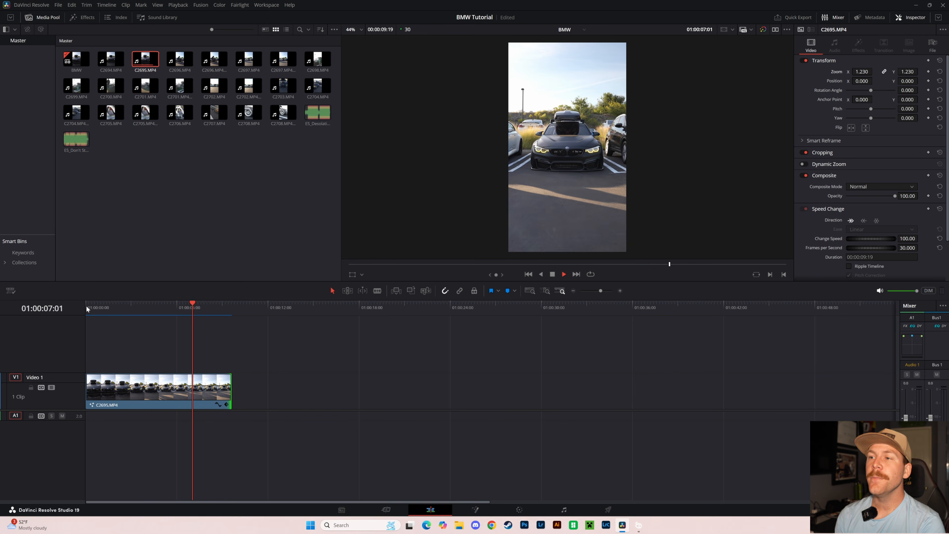
key("space")
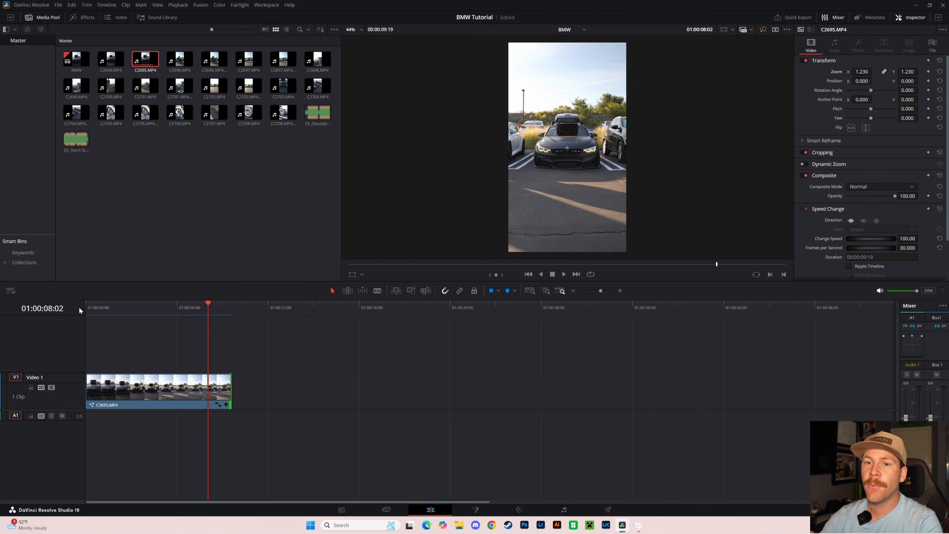
left_click_drag(91, 309, 156, 322)
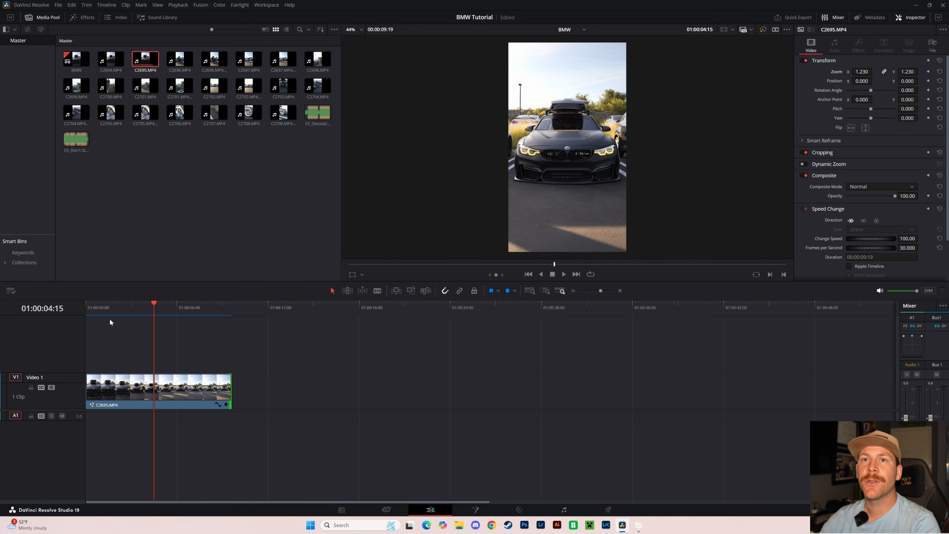
left_click(90, 308)
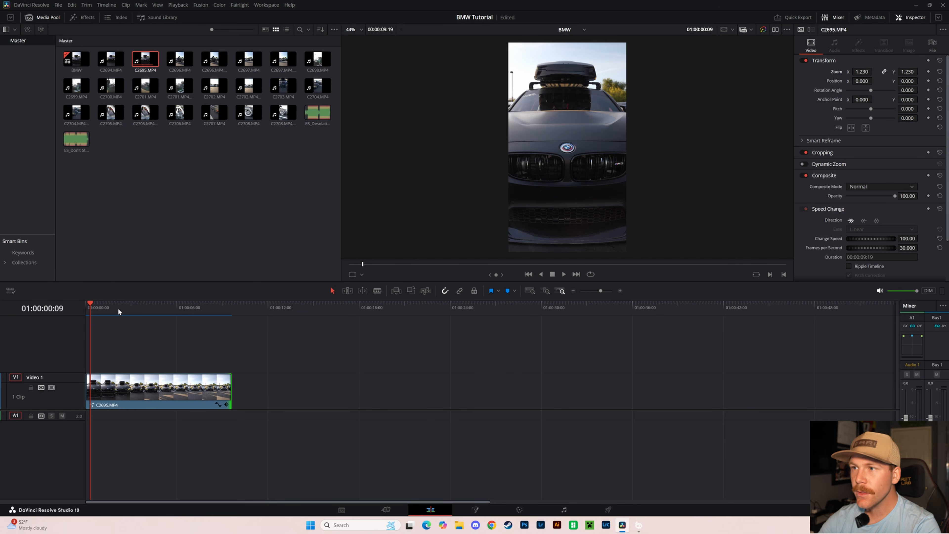
left_click_drag(91, 306, 74, 321)
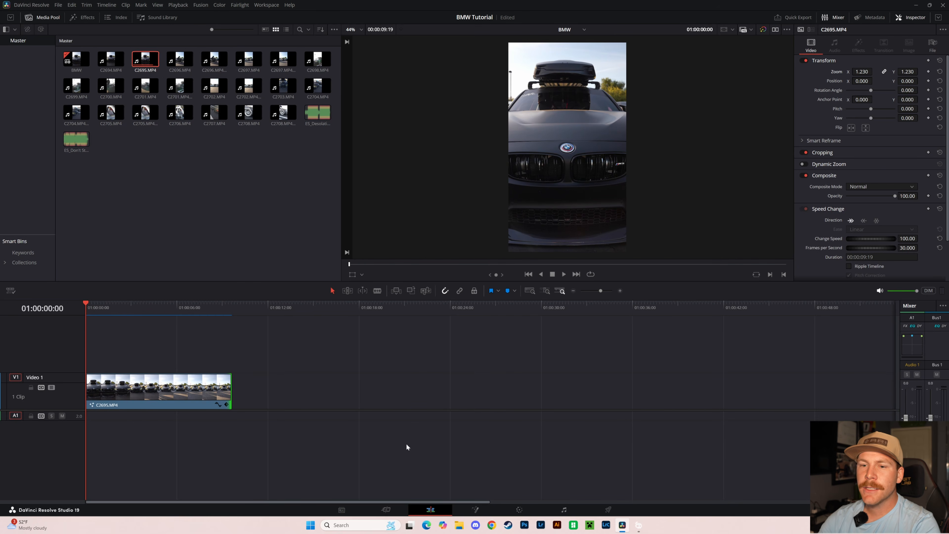
- Convert the C2695.MP4 clip into a new Fusion clip, inspect its node composition on the Fusion page, and return to the Edit page
right_click(151, 387)
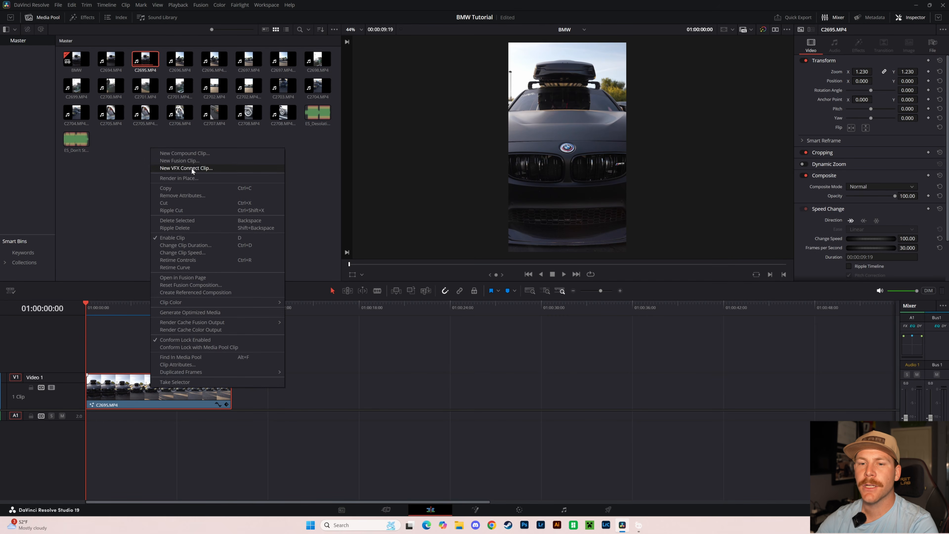
left_click(189, 161)
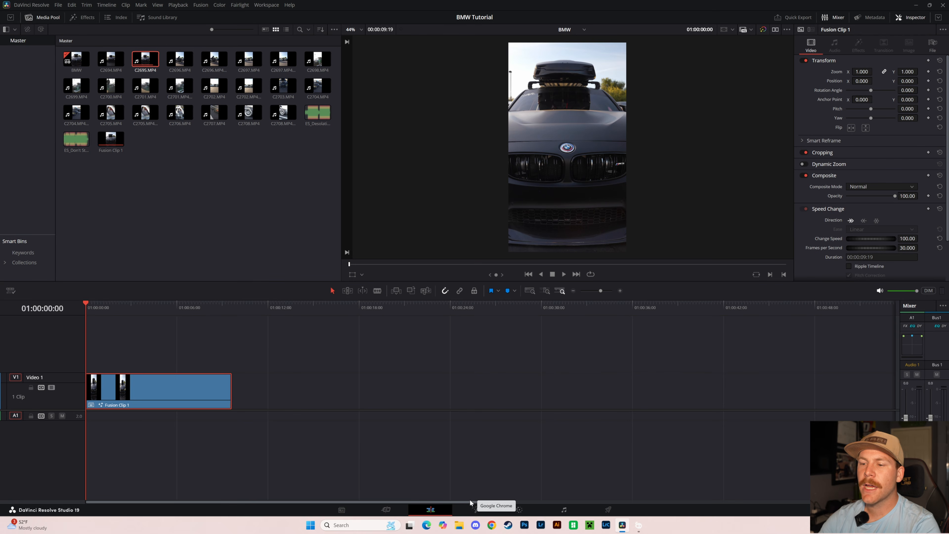
left_click(476, 509)
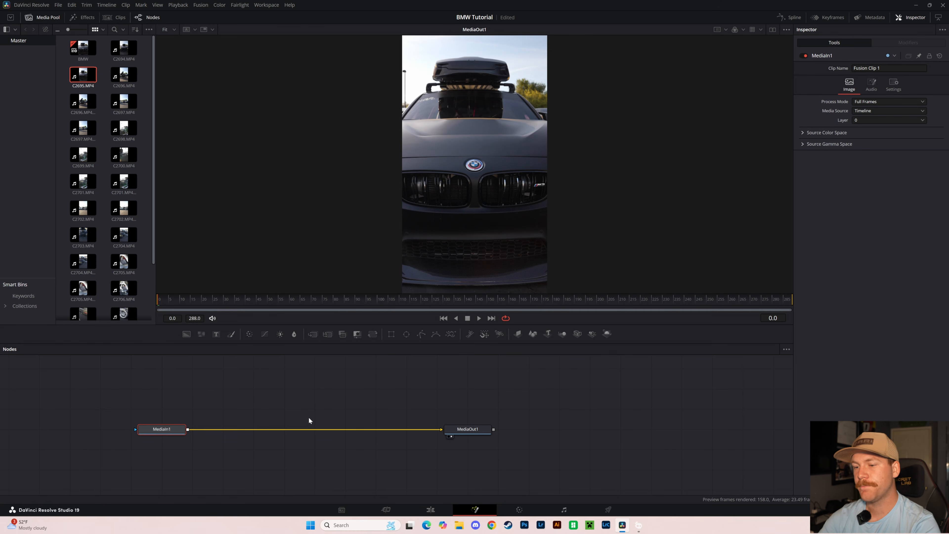
left_click(430, 509)
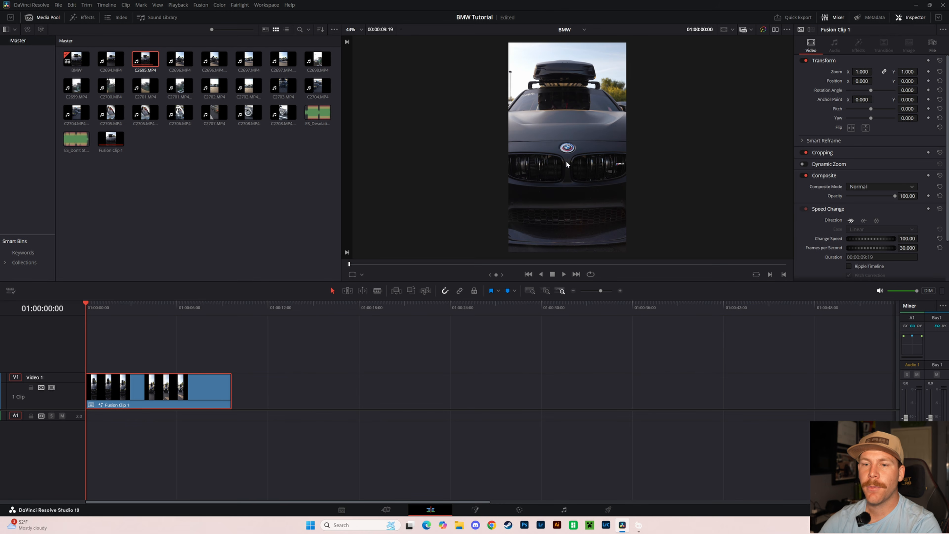
- Open Fusion Clip 1 in its own timeline, view the original clip on the Color page, and return to the BMW timeline
right_click(146, 397)
left_click(193, 191)
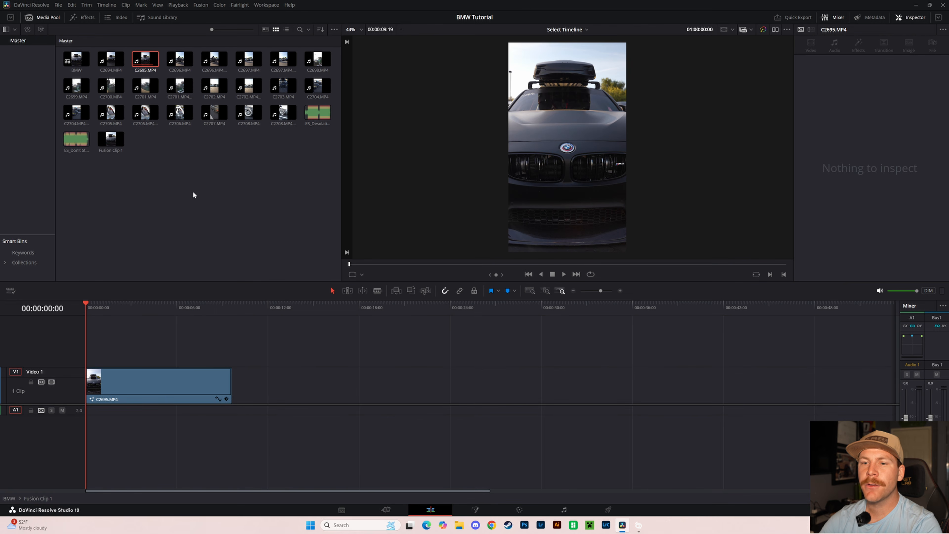
left_click(519, 510)
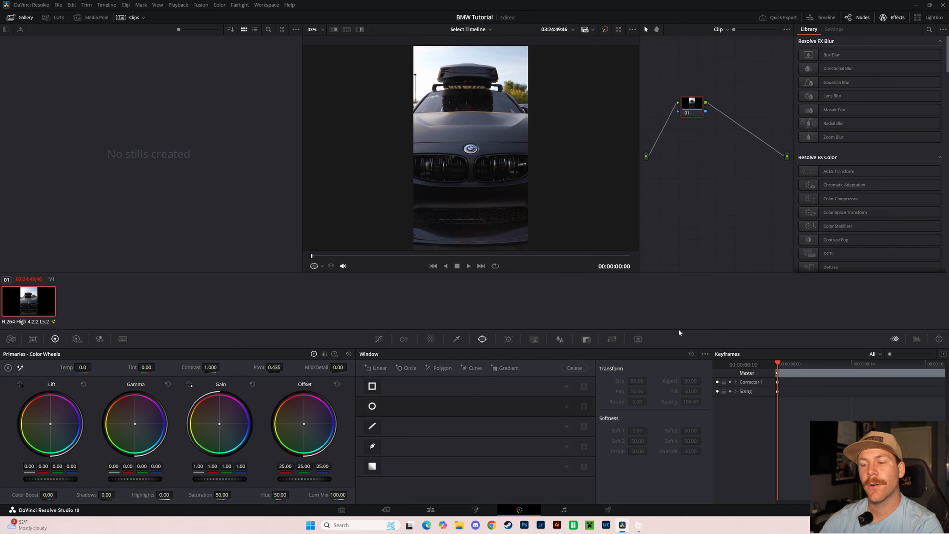
left_click(431, 510)
double_click(76, 59)
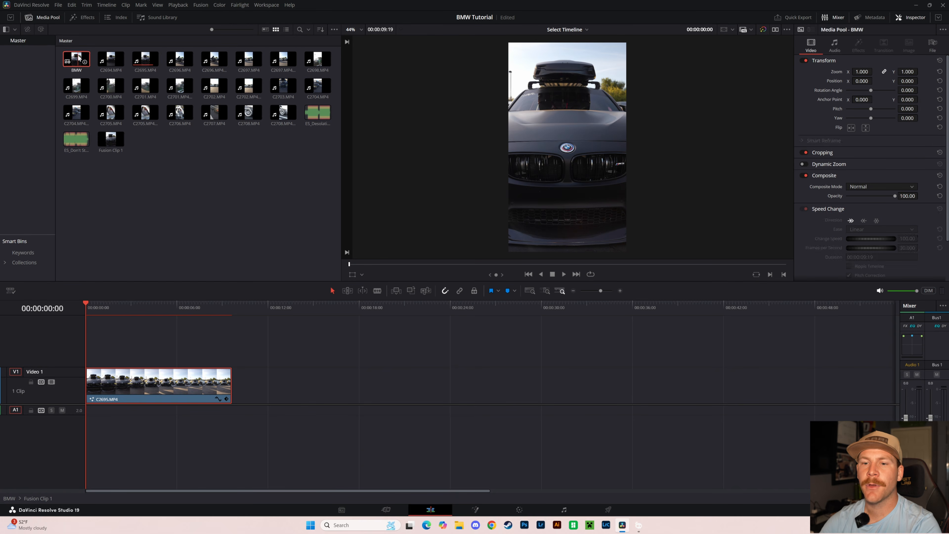
- Open Fusion Clip 1 on the Fusion page and insert a Time Stretcher node midway between MediaIn1 and MediaOut1
left_click(140, 394)
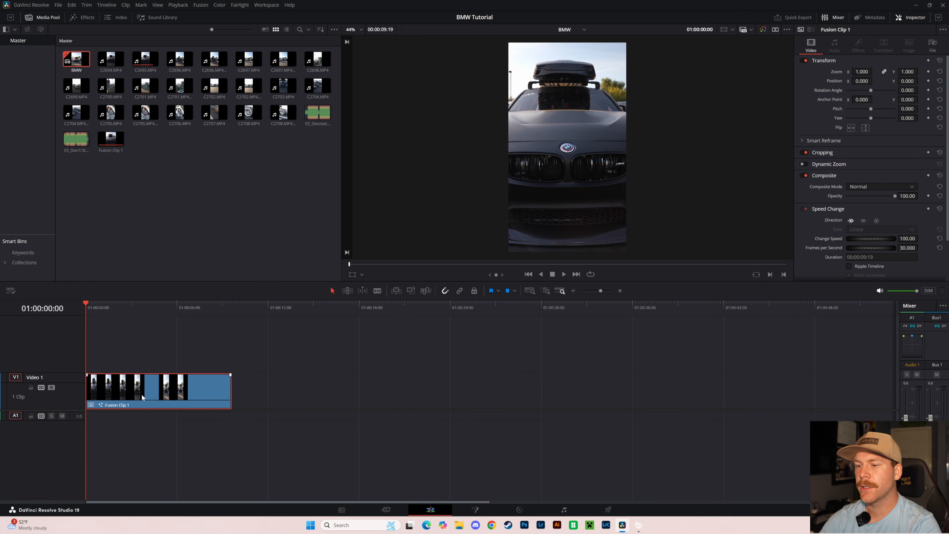
left_click(484, 509)
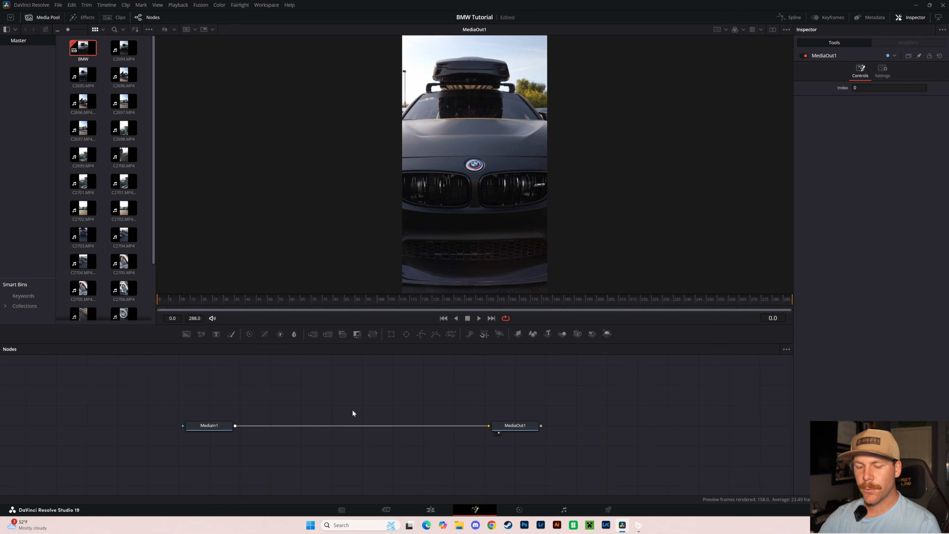
left_click(209, 426)
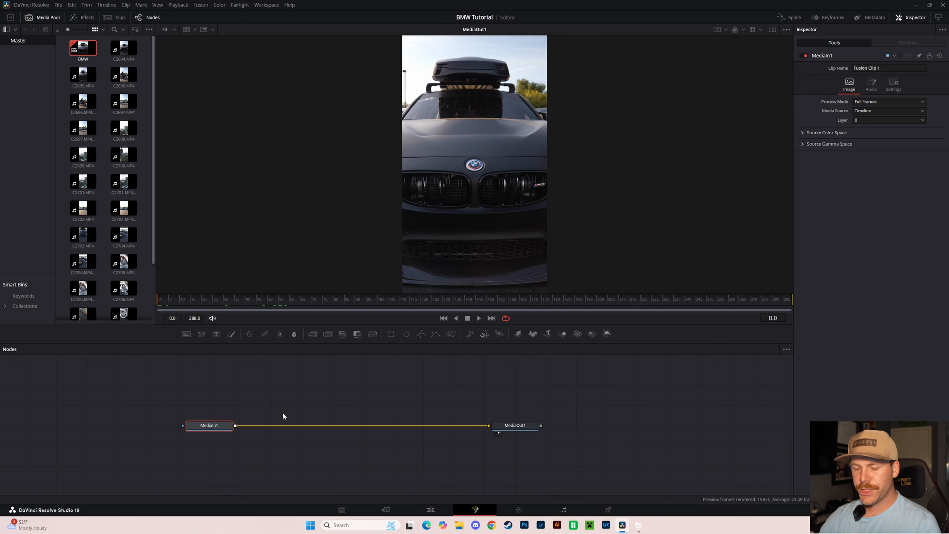
key("shift+space")
type("time str")
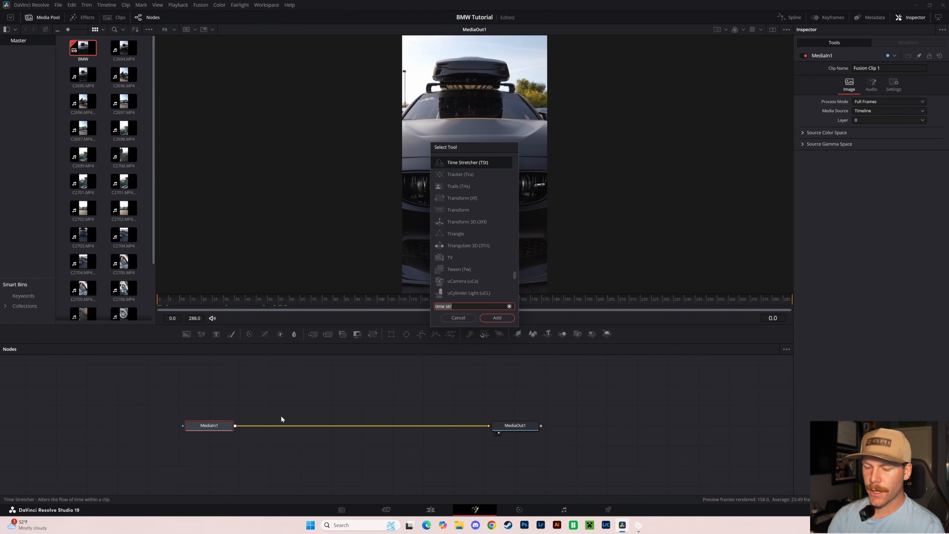
key("BackSpace")
key("BackSpace")
key("BackSpace")
key("BackSpace")
key("BackSpace")
type("e")
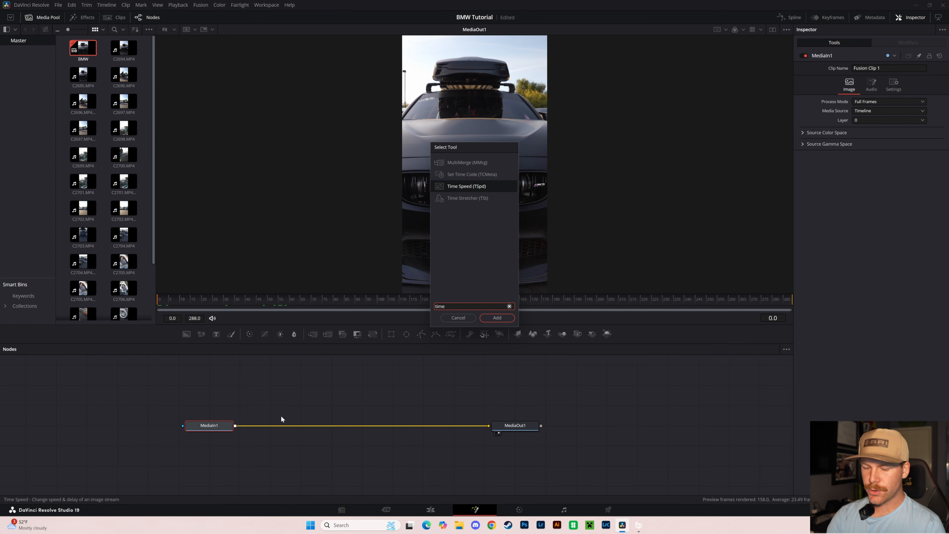
type(" str")
key("Return")
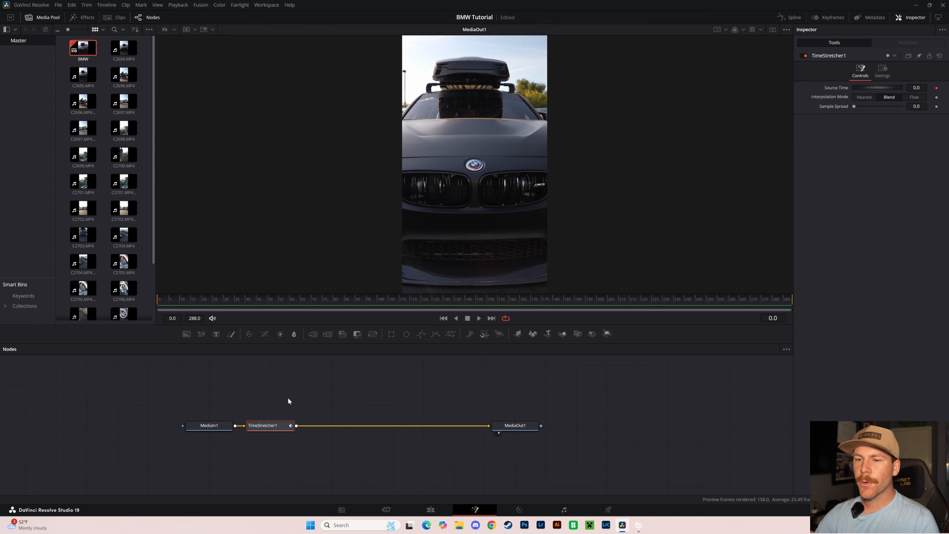
left_click_drag(266, 426, 353, 427)
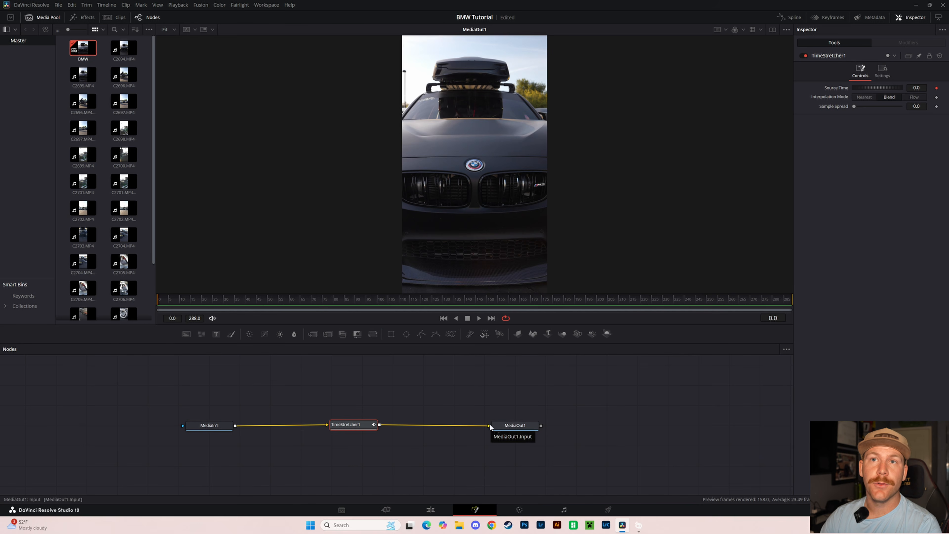
- View the Retime Curve of Fusion Clip 1 on the Edit page, close it, and return to the Fusion page
left_click(431, 509)
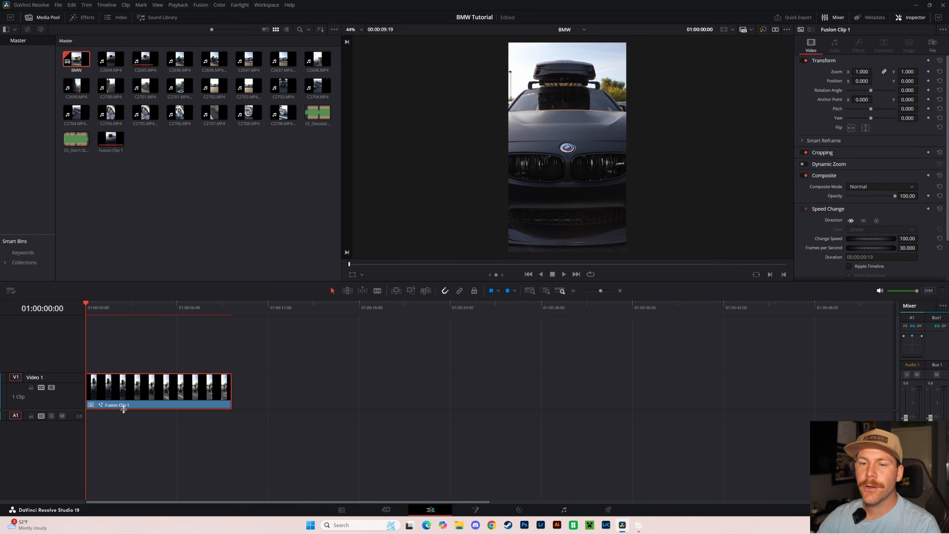
right_click(140, 392)
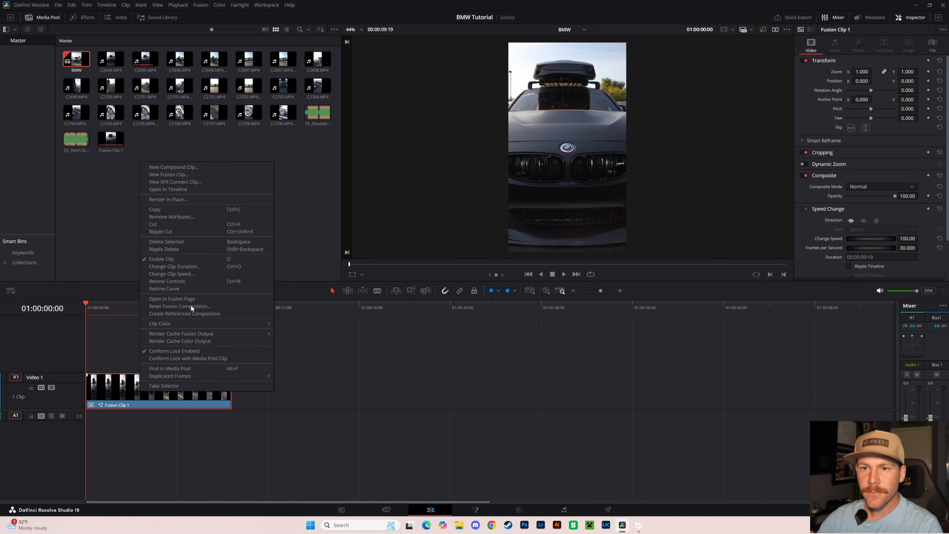
left_click(189, 289)
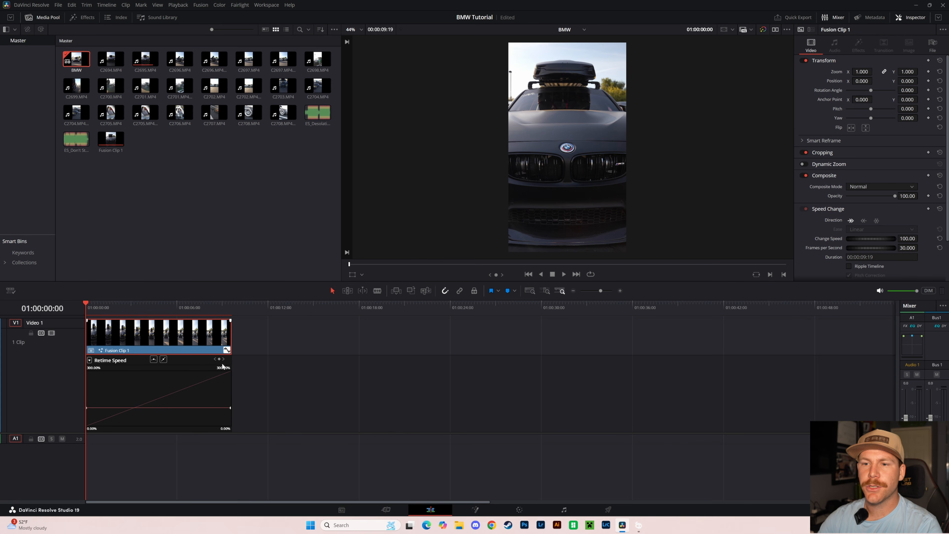
left_click(227, 350)
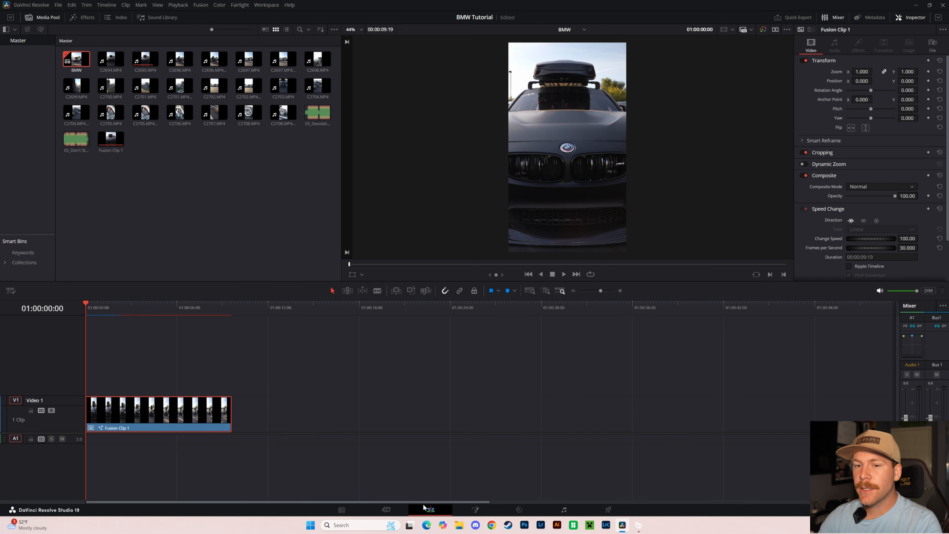
left_click(475, 509)
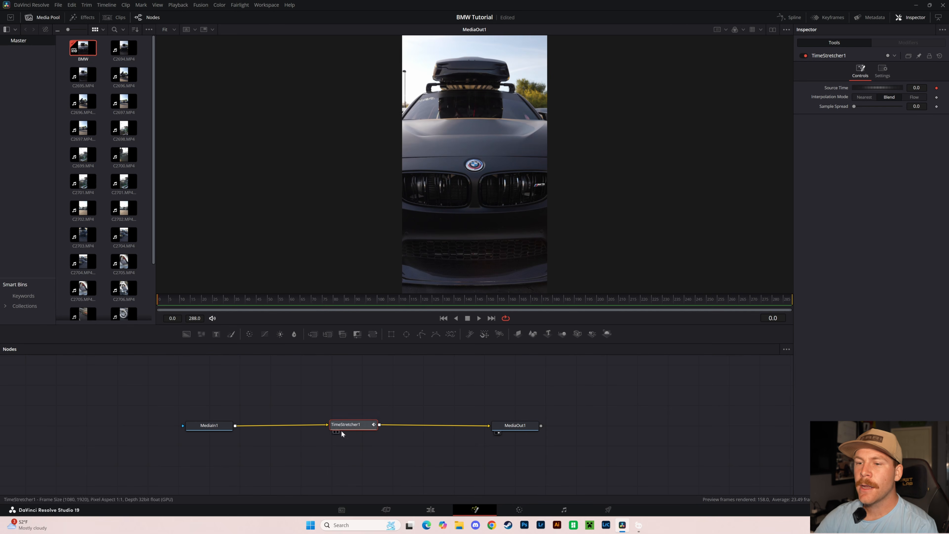
- Nudge TimeStretcher1 toward MediaIn1 and set its Source Time to 288 at frame 288, the end of the clip
left_click_drag(341, 430, 325, 431)
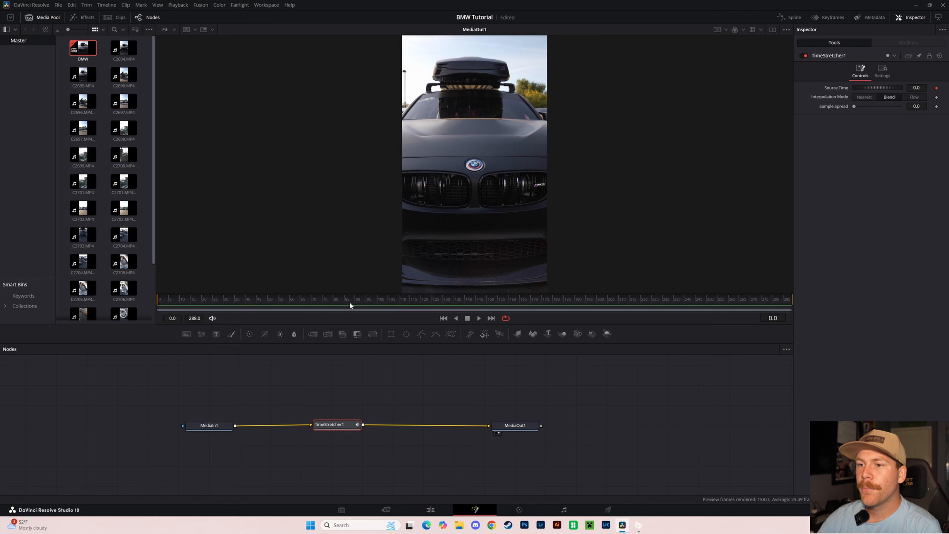
key("End")
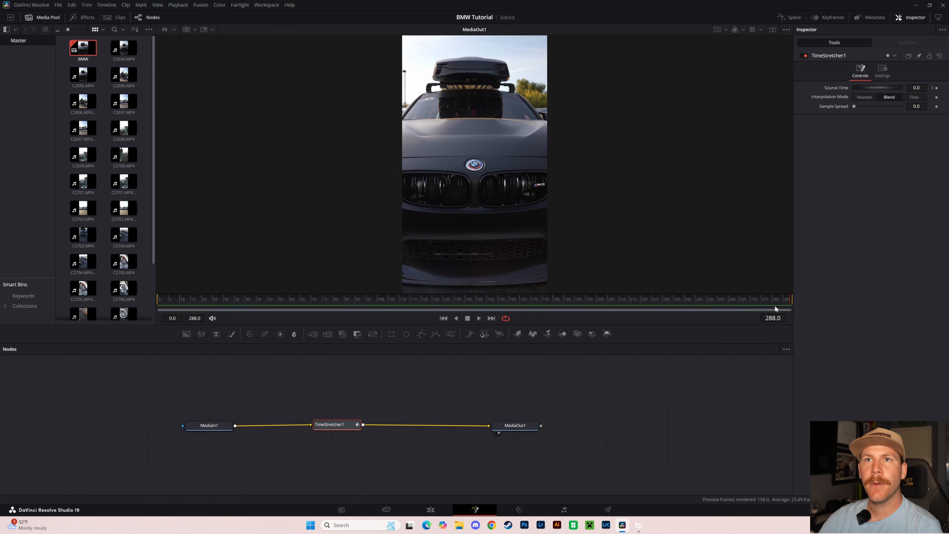
left_click(916, 88)
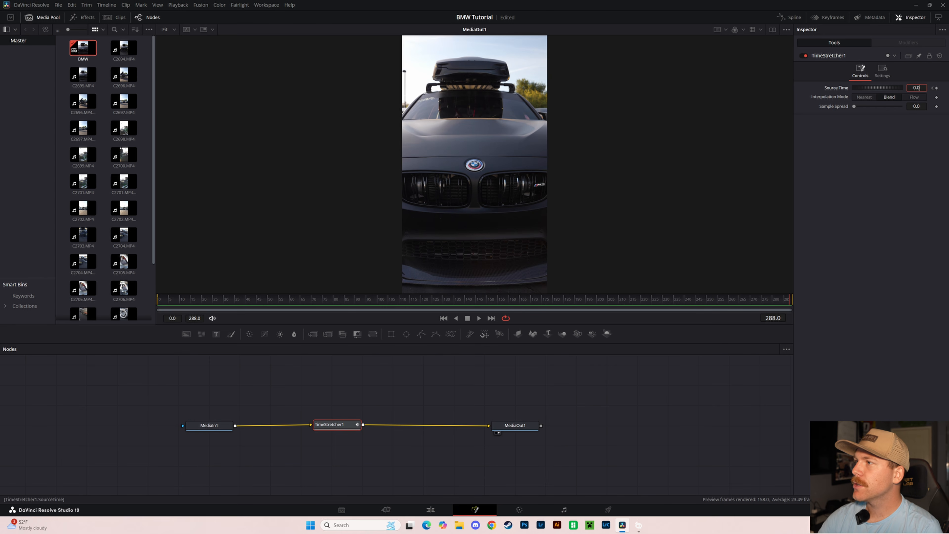
type("288")
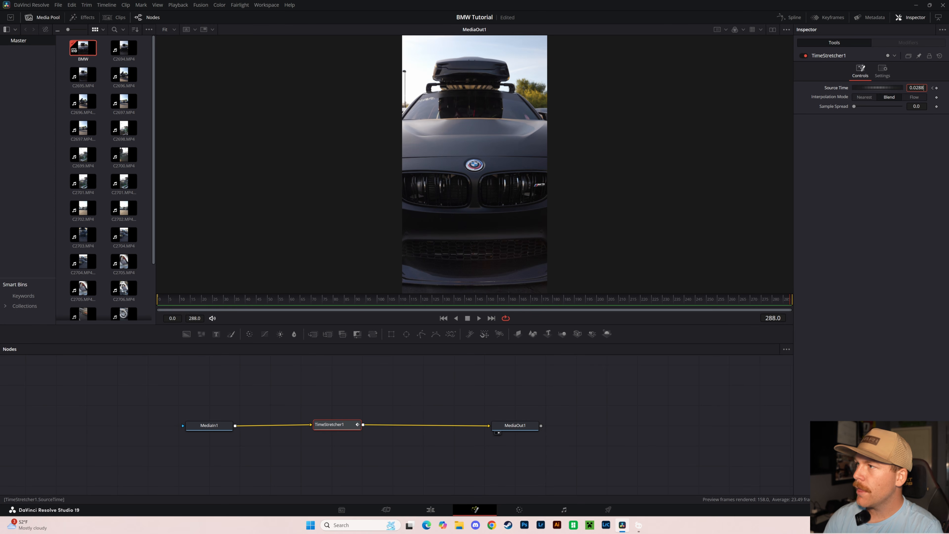
key("BackSpace")
key("BackSpace")
key("BackSpace")
key("BackSpace")
key("BackSpace")
key("BackSpace")
type("288")
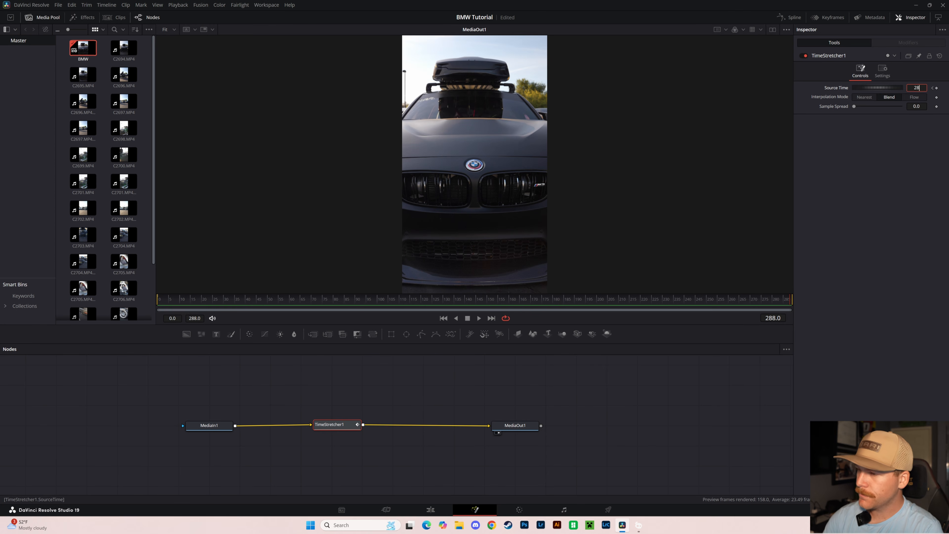
key("Tab")
left_click(706, 143)
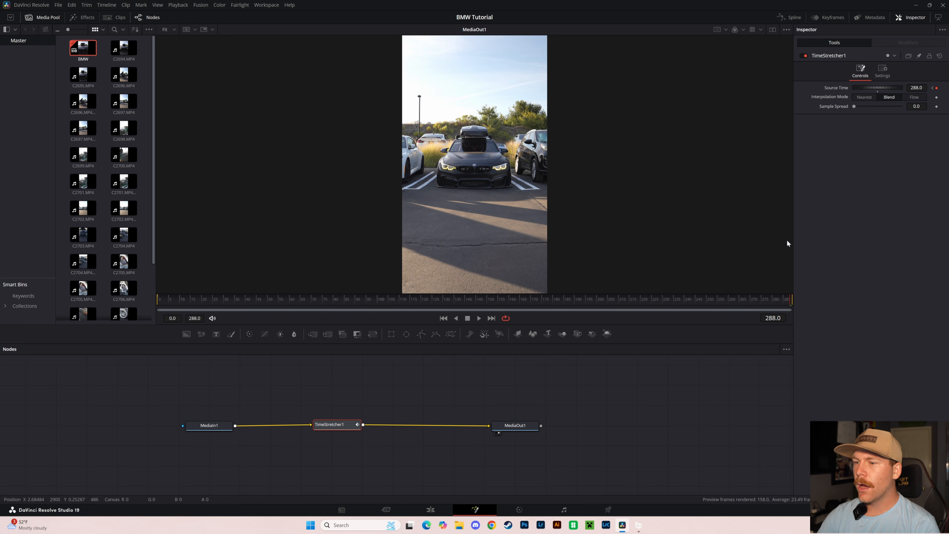
- Display TimeStretcher1's Source Time curve in the Spline editor, fit it to view, and compare it briefly with the Edit page timeline
left_click(790, 18)
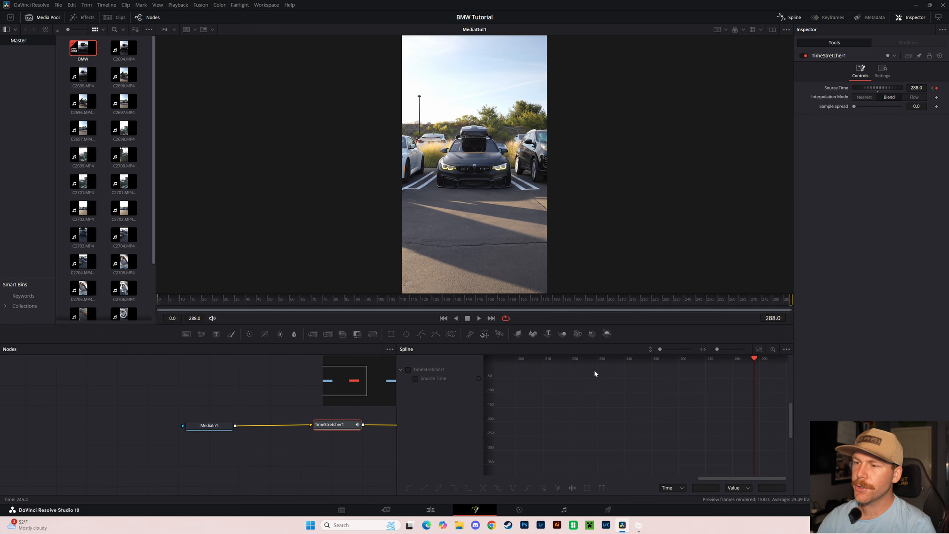
left_click(408, 369)
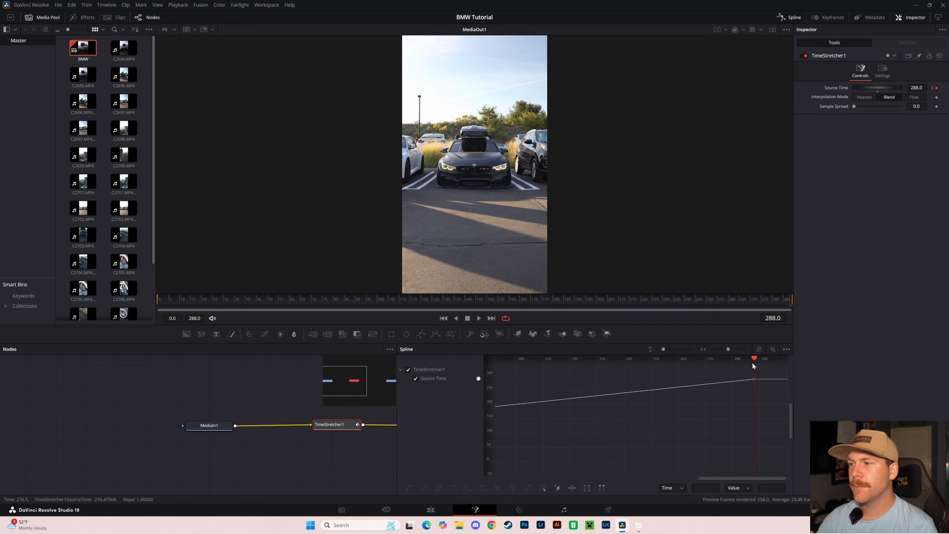
left_click(758, 349)
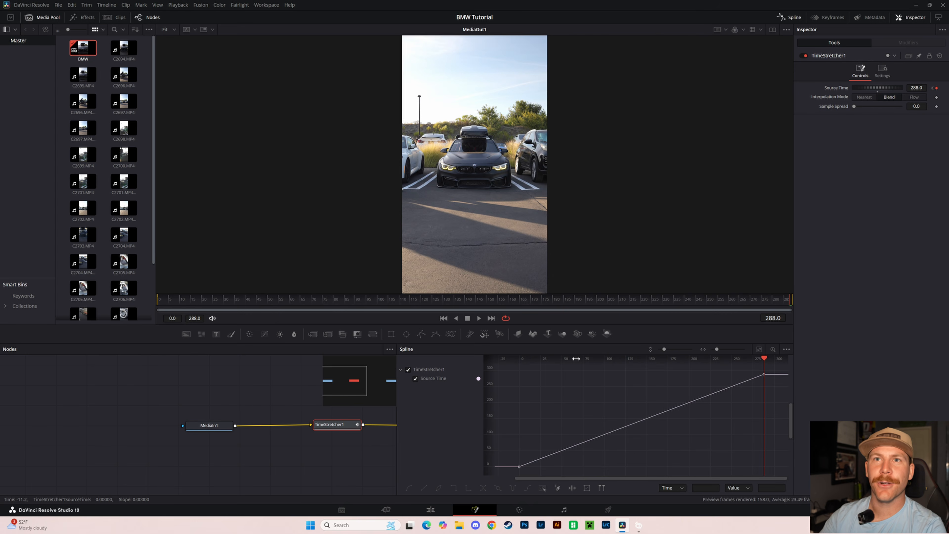
left_click(431, 510)
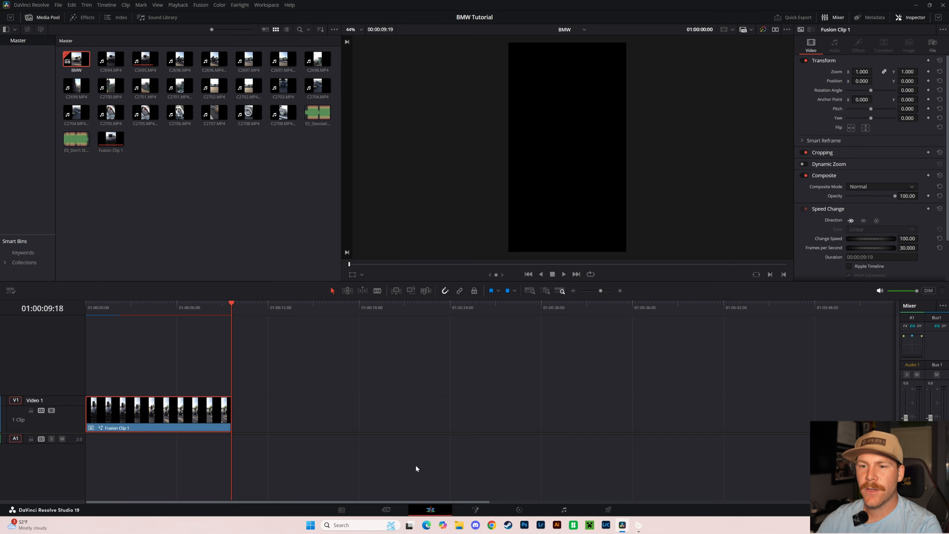
left_click(474, 509)
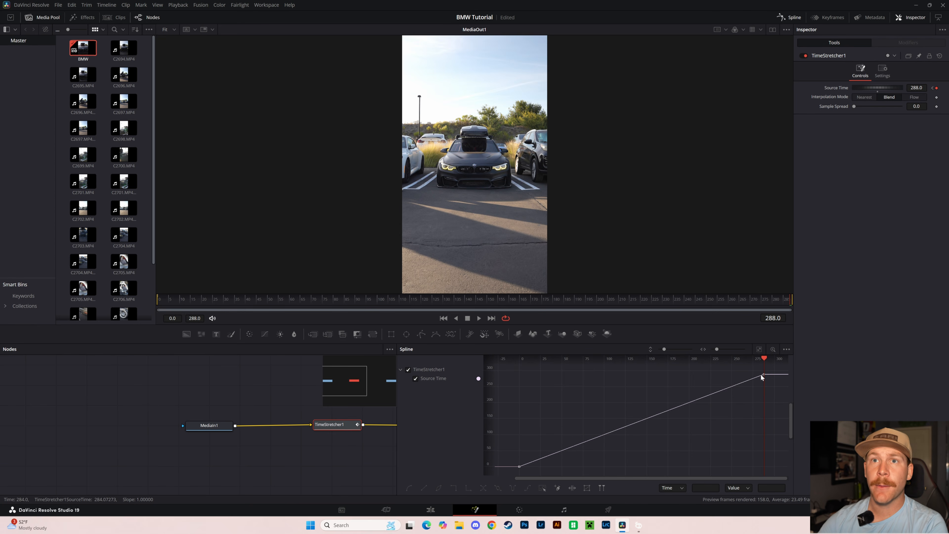
left_click(559, 452)
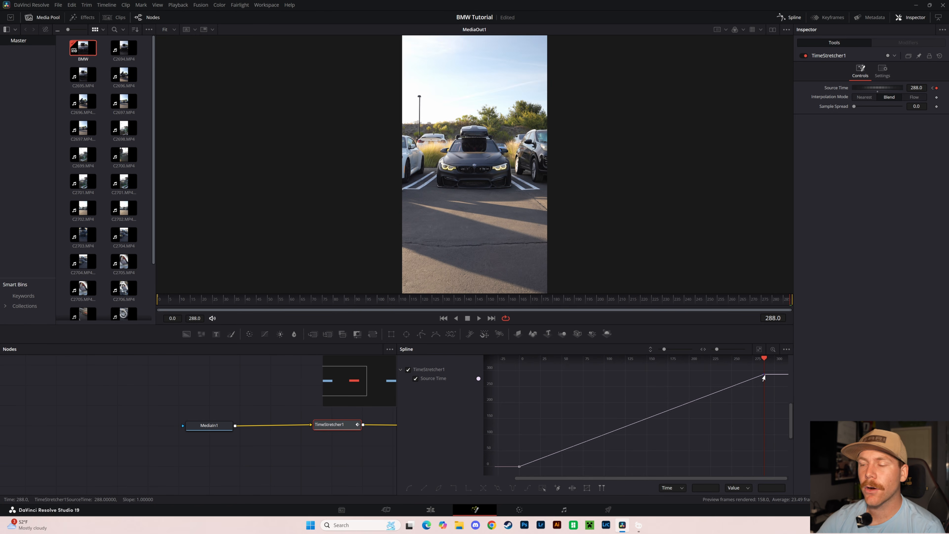
- Place a Source Time keyframe with value 288 at about frame 56 on the TimeStretcher1 curve to speed up the clip
left_click_drag(764, 375, 565, 379)
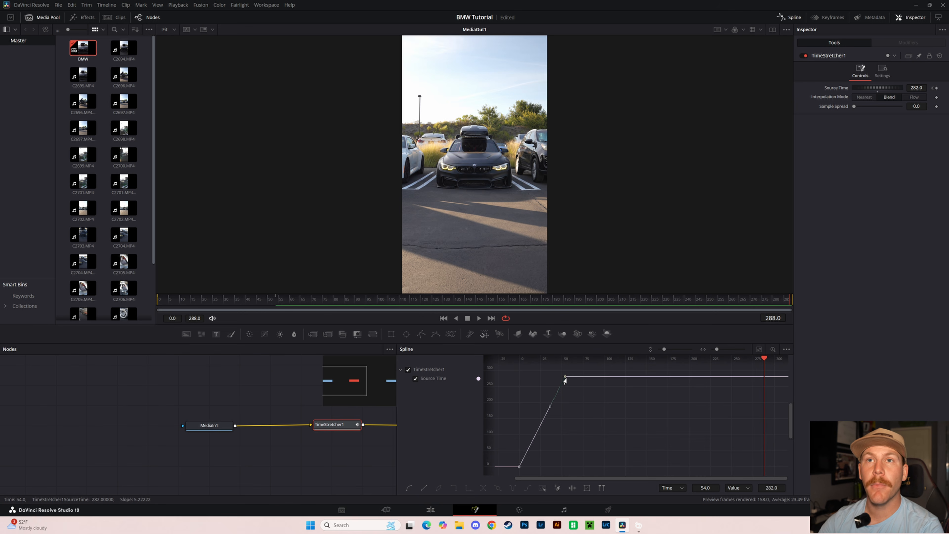
key("ctrl+z")
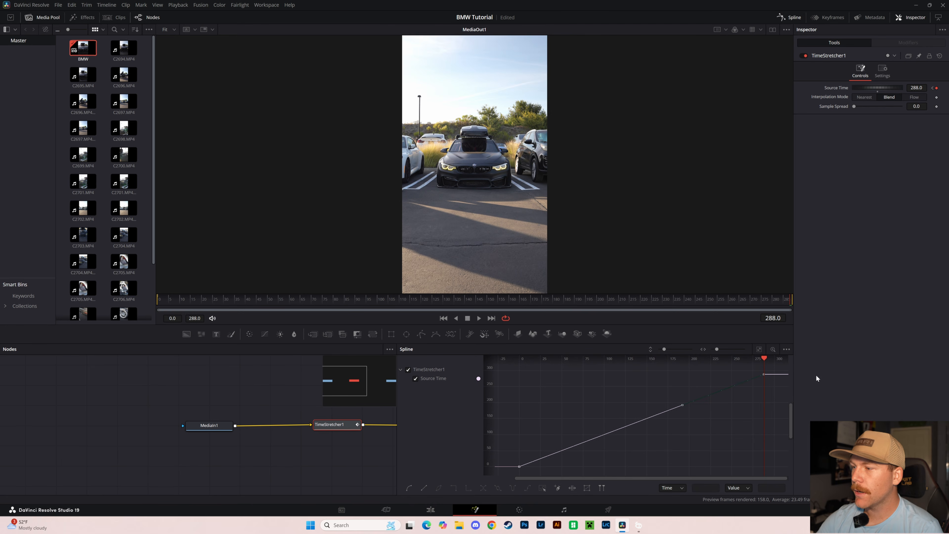
left_click(762, 374)
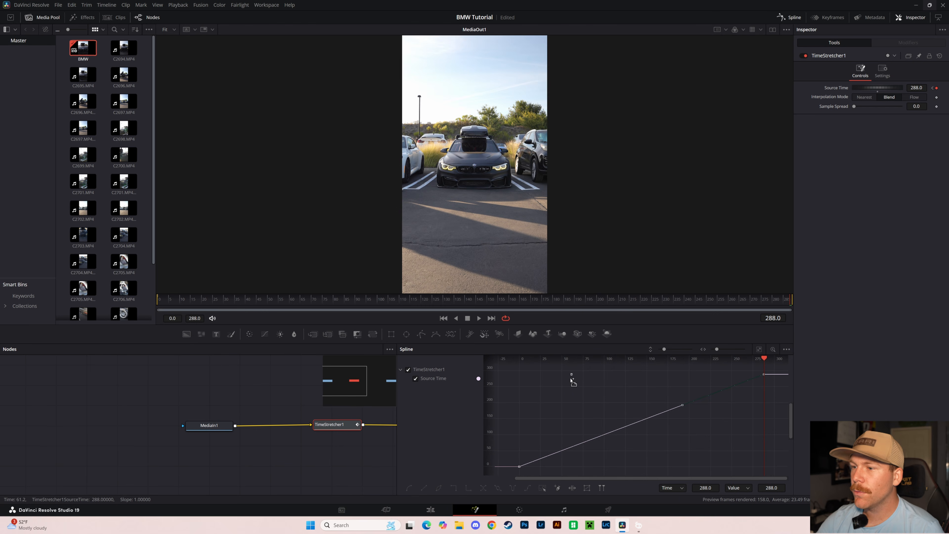
left_click(566, 374)
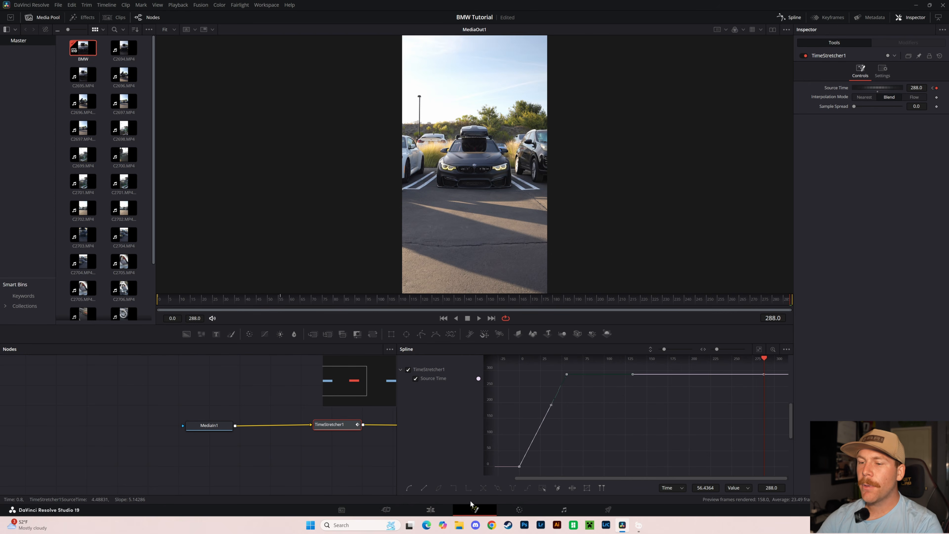
- Play the start of Fusion Clip 1 several times on the Edit page to check how fast the speed change looks
left_click(430, 510)
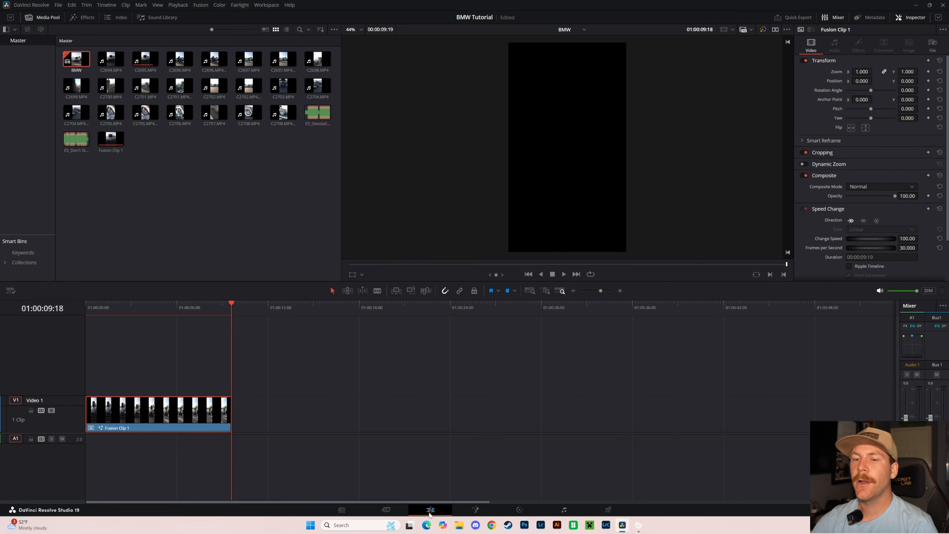
left_click(95, 308)
key("space")
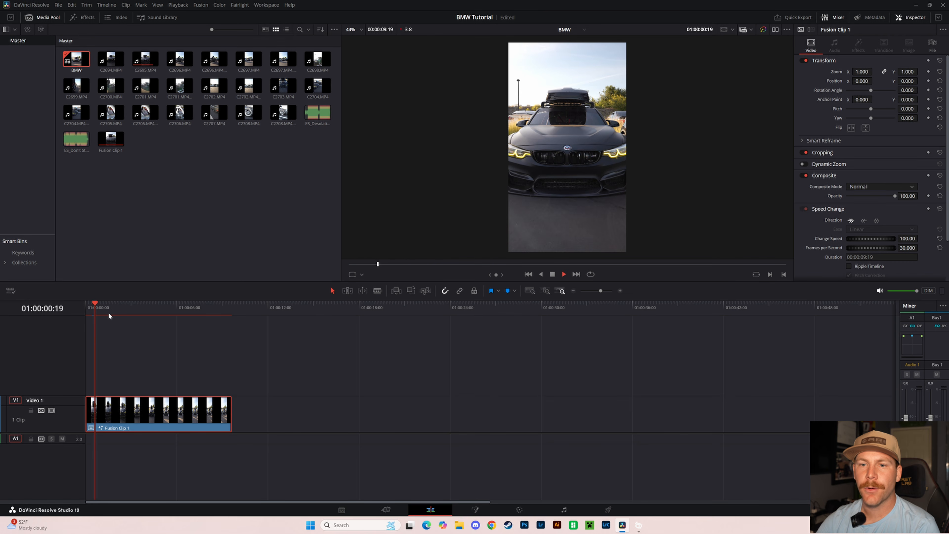
left_click(100, 303)
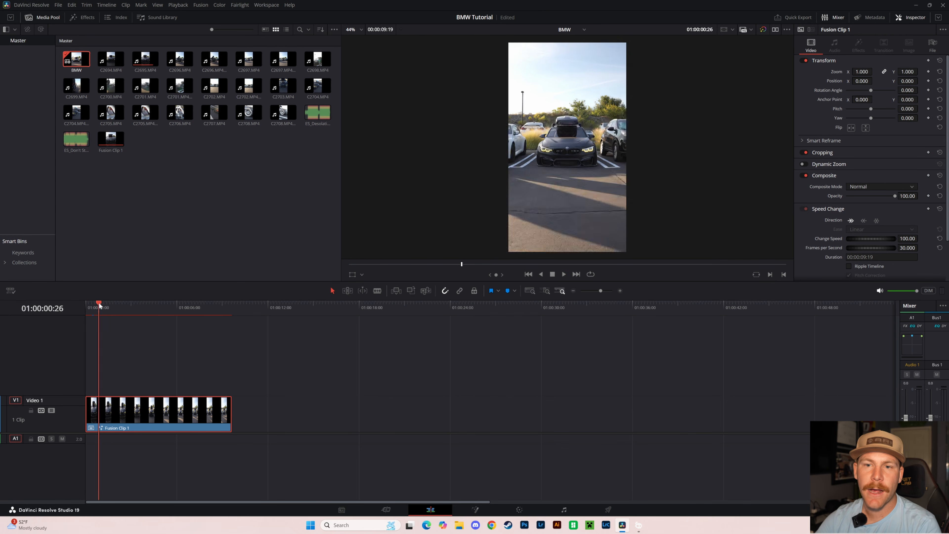
key("Home")
key("space")
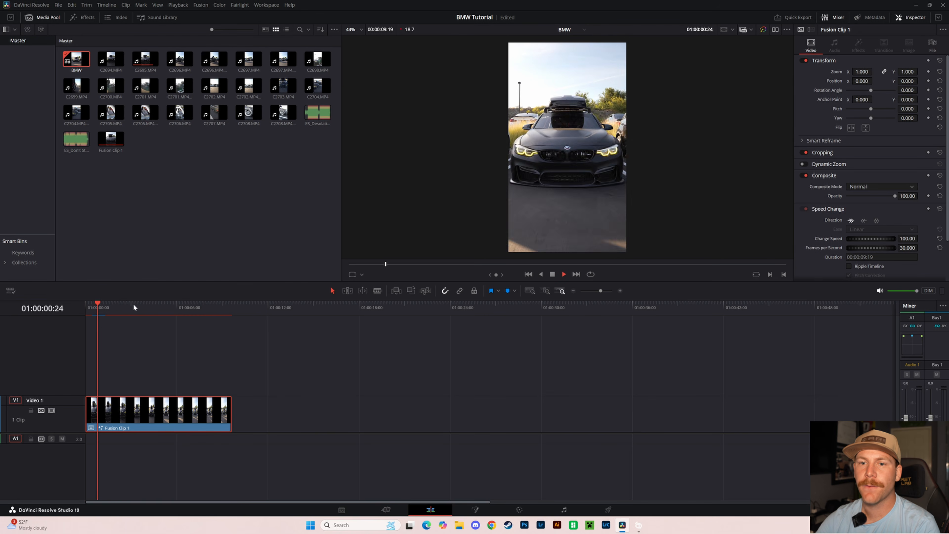
key("space")
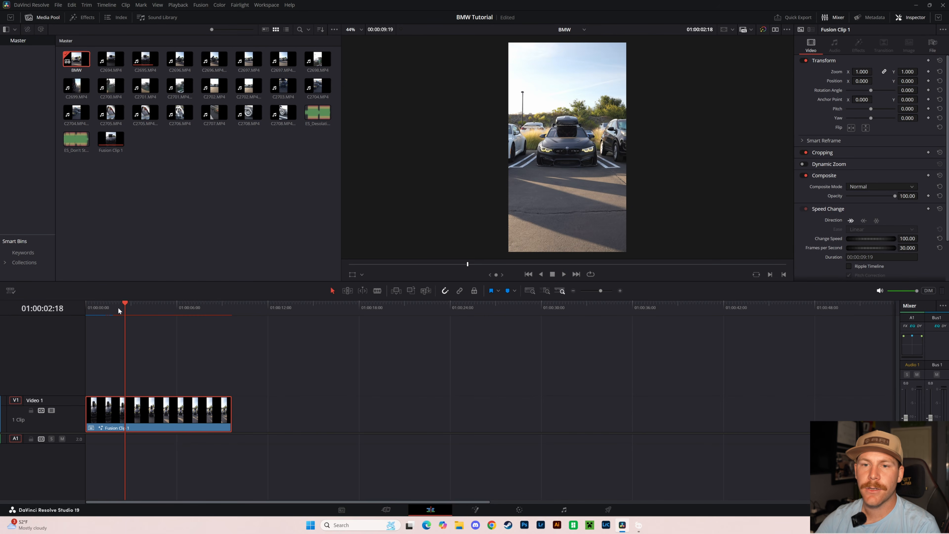
left_click_drag(118, 307, 48, 314)
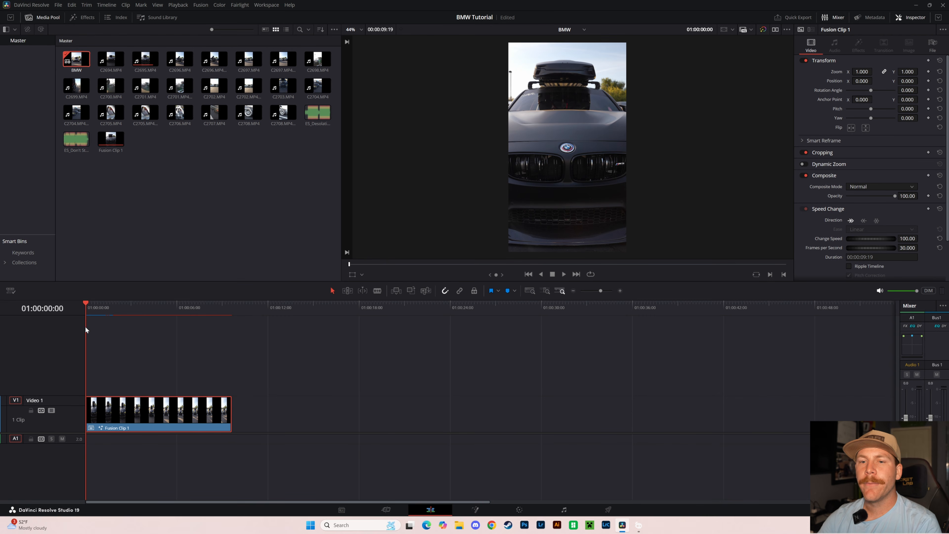
key("space")
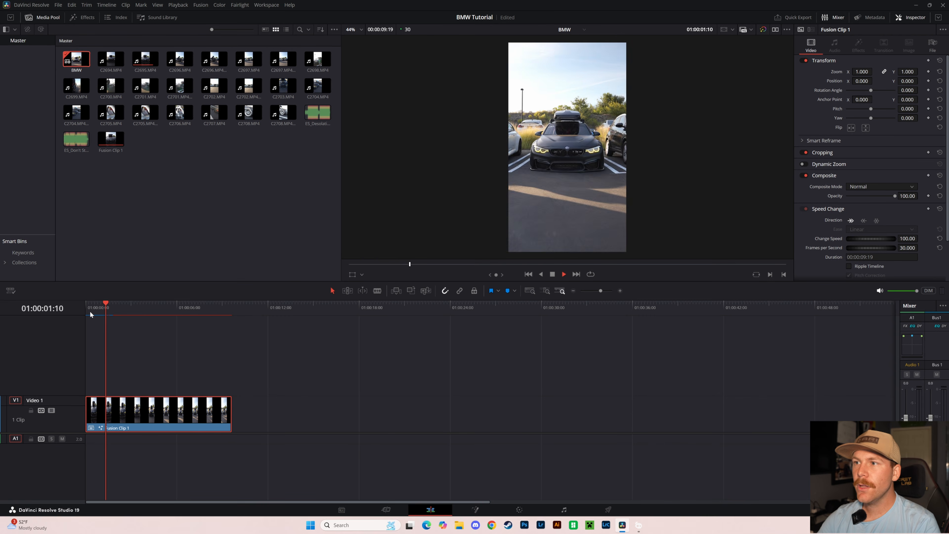
left_click_drag(94, 308, 70, 307)
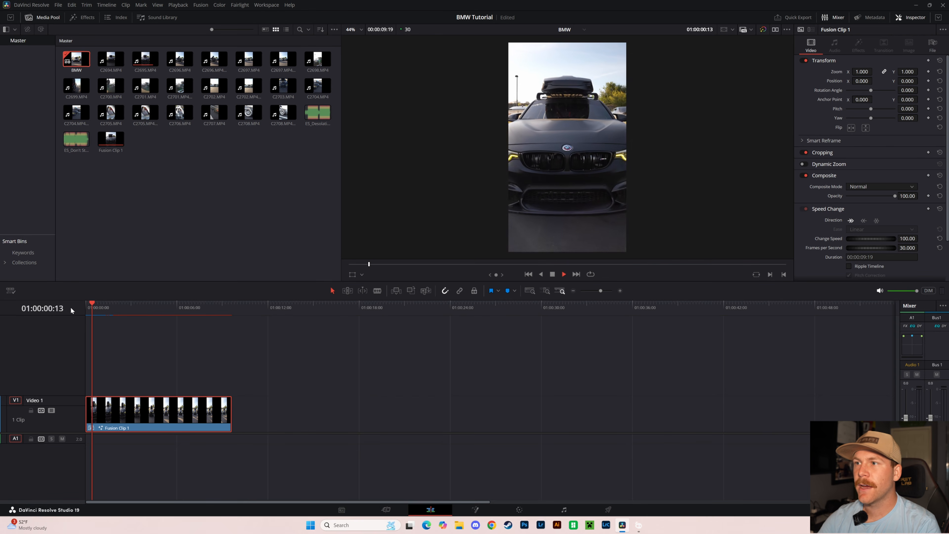
key("space")
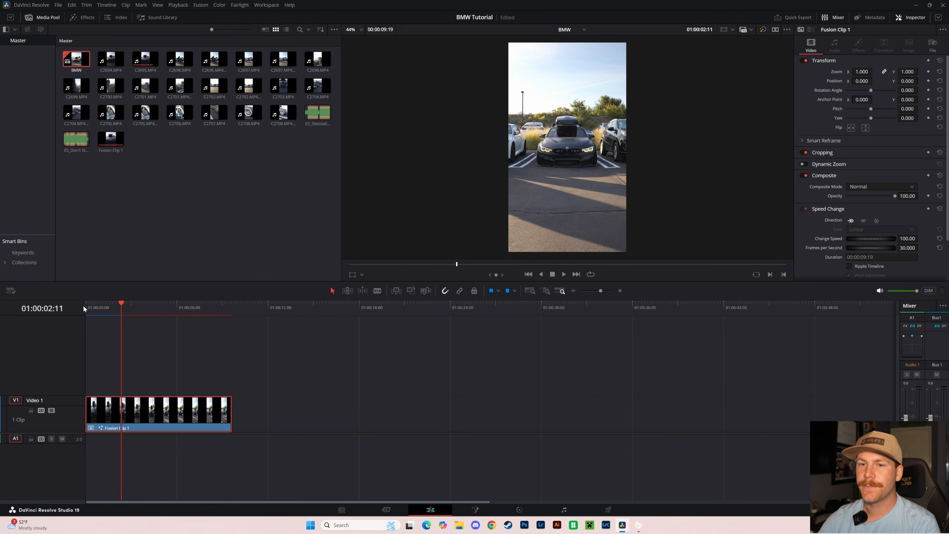
left_click_drag(102, 308, 65, 311)
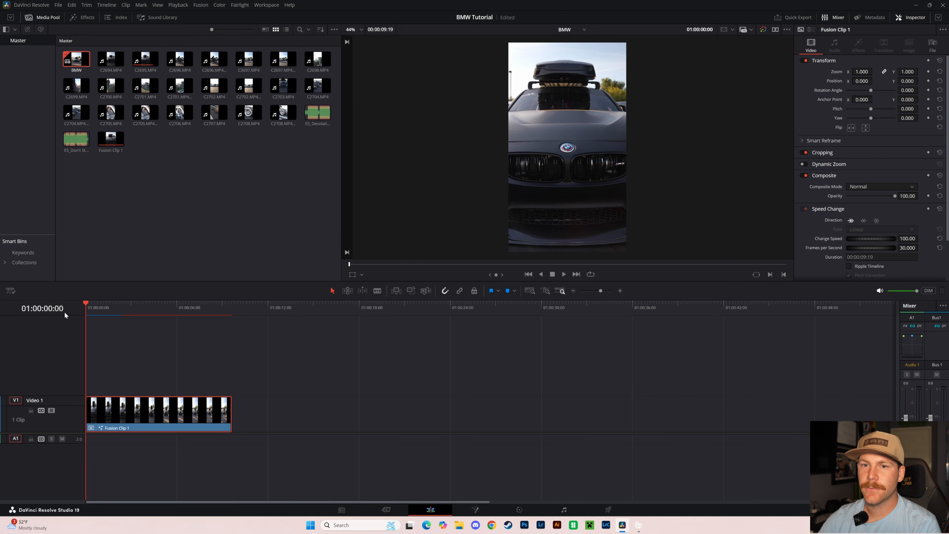
left_click(91, 310)
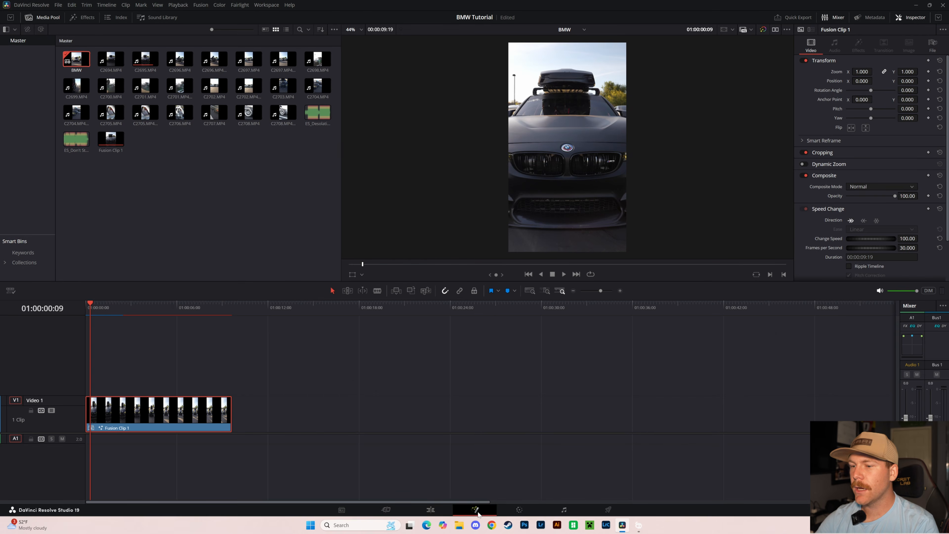
- Move the 288-value Source Time keyframe to frame 36 on the Fusion page and delete the leftover keyframe at frame 288
left_click(475, 510)
mouse_move(567, 375)
left_mouse_down()
mouse_move(552, 374)
mouse_move(553, 385)
left_mouse_up()
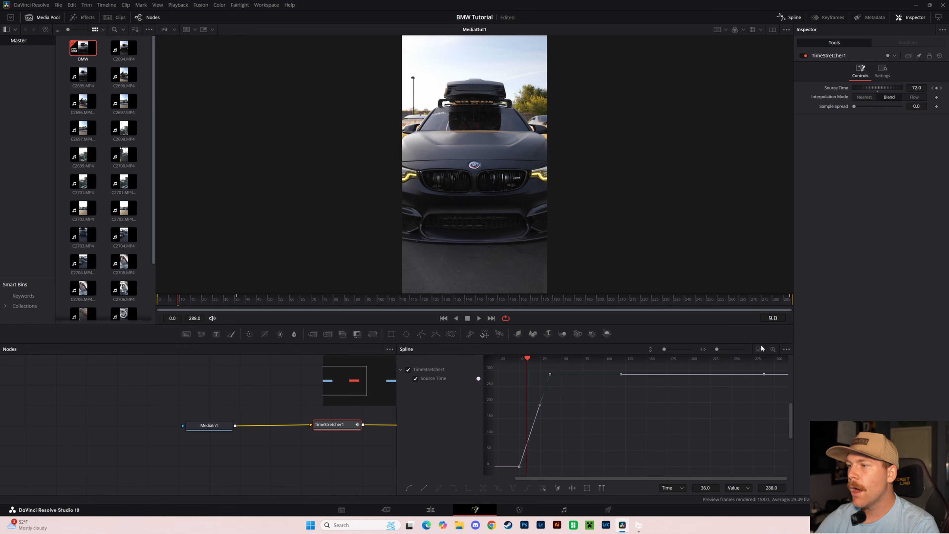
left_click(764, 375)
key("Delete")
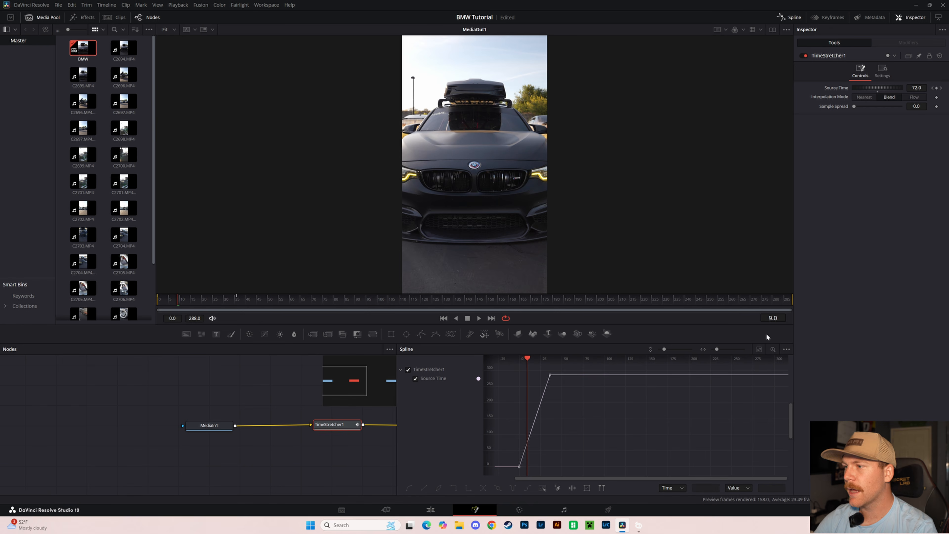
left_click(760, 349)
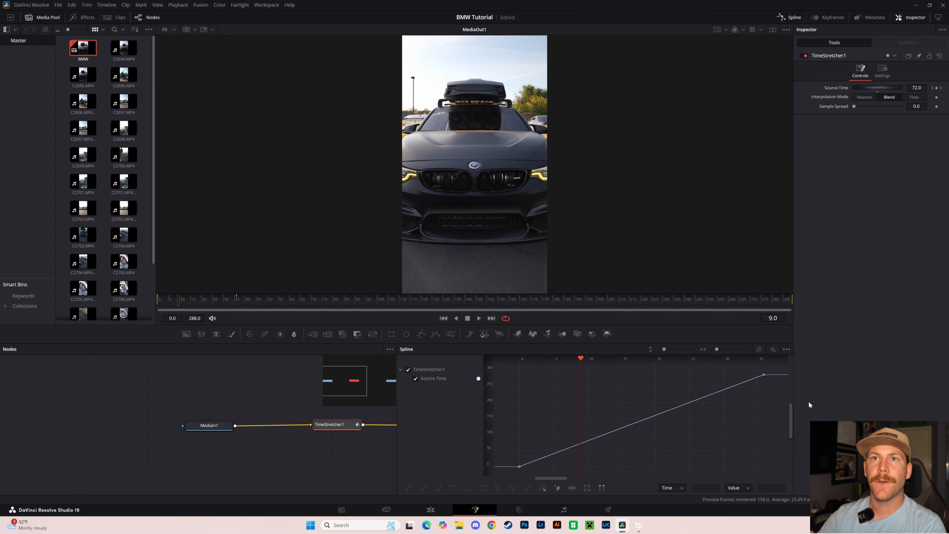
- Bend the Source Time curve into a speed ramp, pulling the first keyframe's handle straight up to about 250 and the last keyframe's handle steeply down
left_click(518, 467)
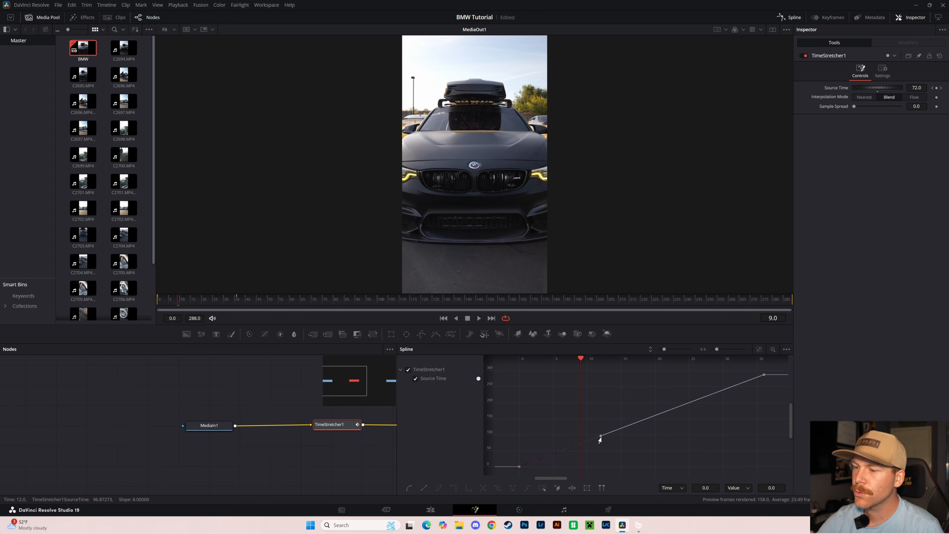
left_click_drag(600, 439, 515, 409)
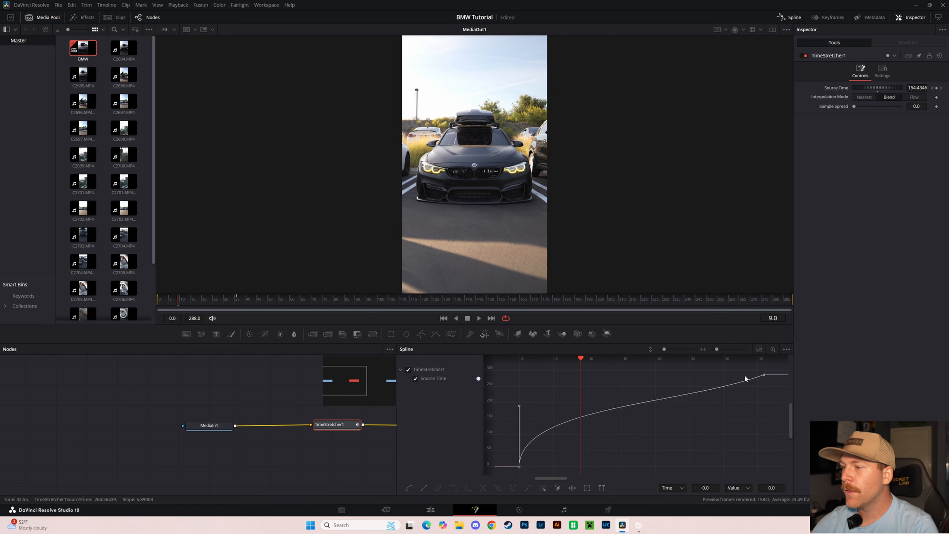
left_click(762, 376)
left_click_drag(683, 403, 734, 459)
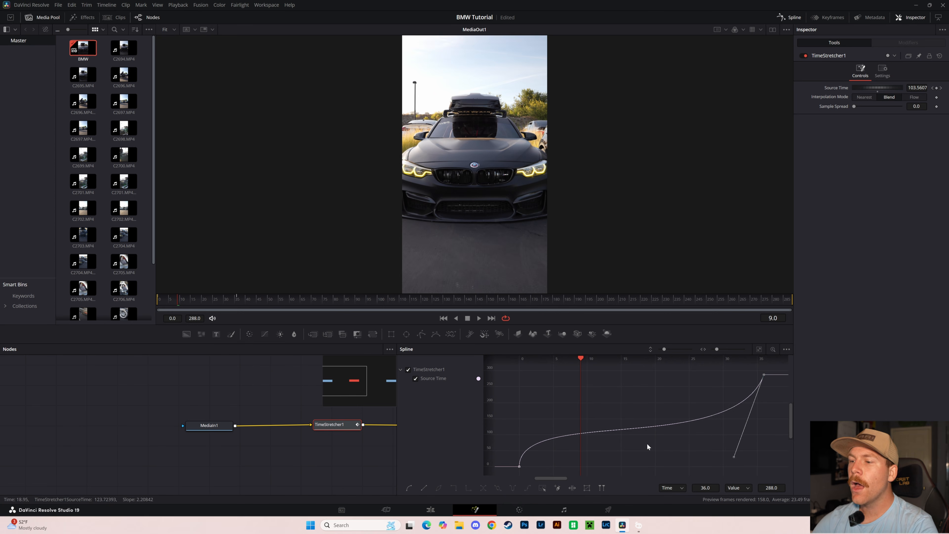
left_click(518, 468)
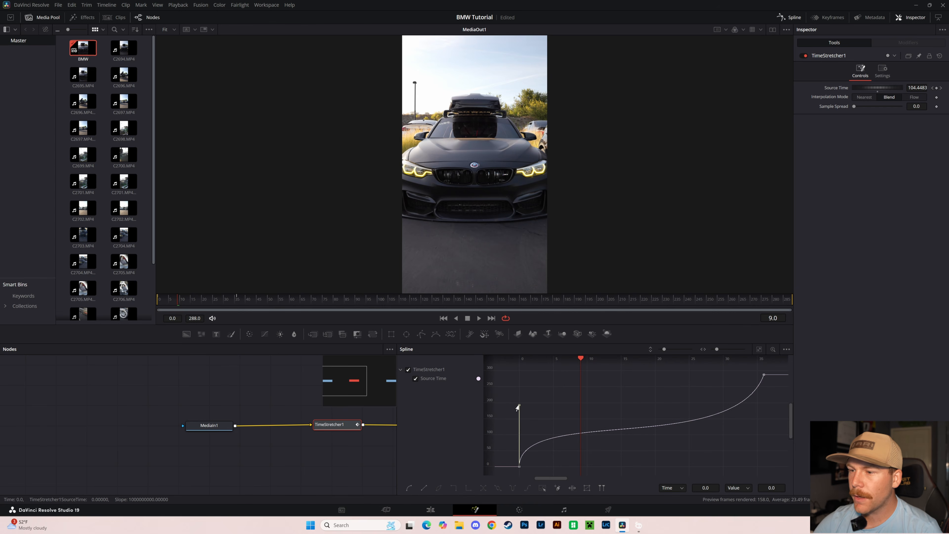
left_click_drag(519, 405, 519, 386)
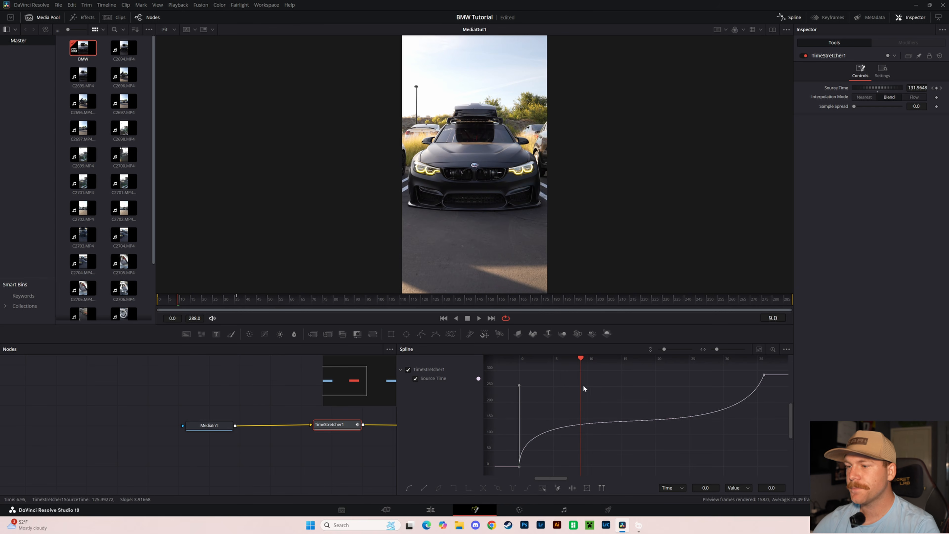
- Scrub between frames 5 and 27 to compare the footage with the steep and flat parts of the Source Time curve
left_click_drag(580, 360, 554, 368)
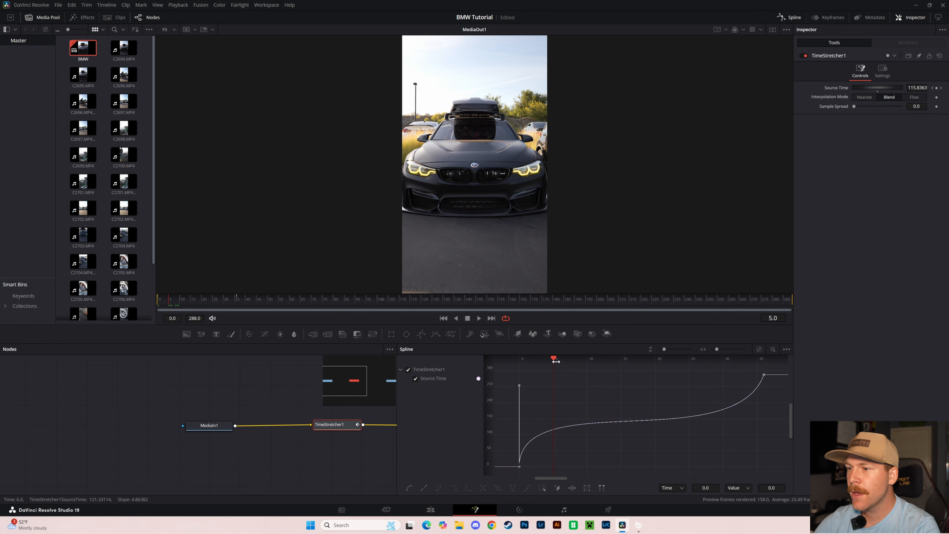
left_click_drag(555, 361, 689, 363)
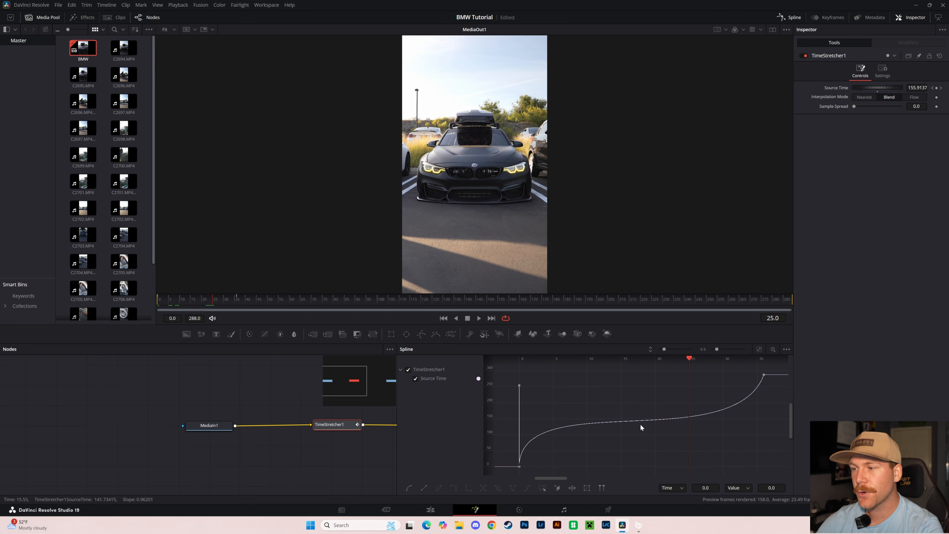
left_click_drag(692, 358, 703, 358)
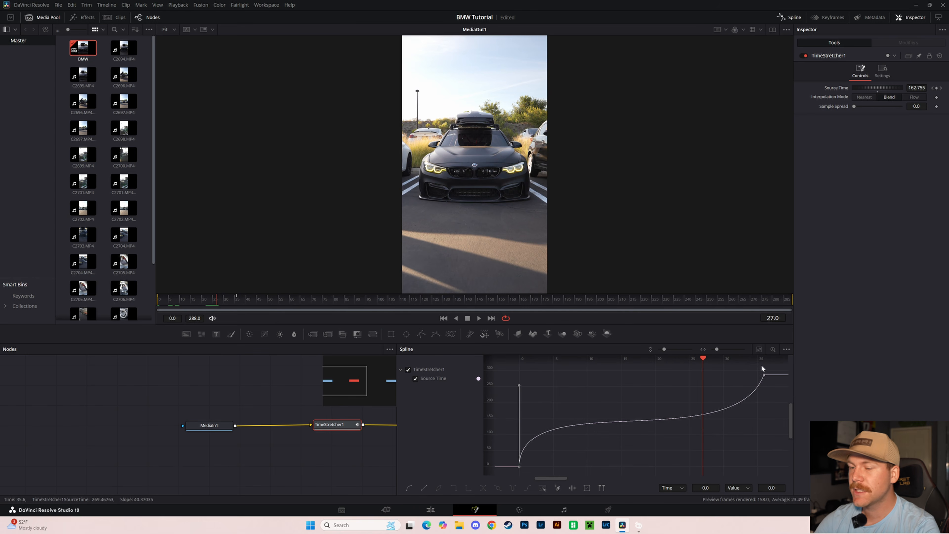
- Play the speed-ramped Fusion Clip 1 twice from its start on the Edit page
left_click(433, 510)
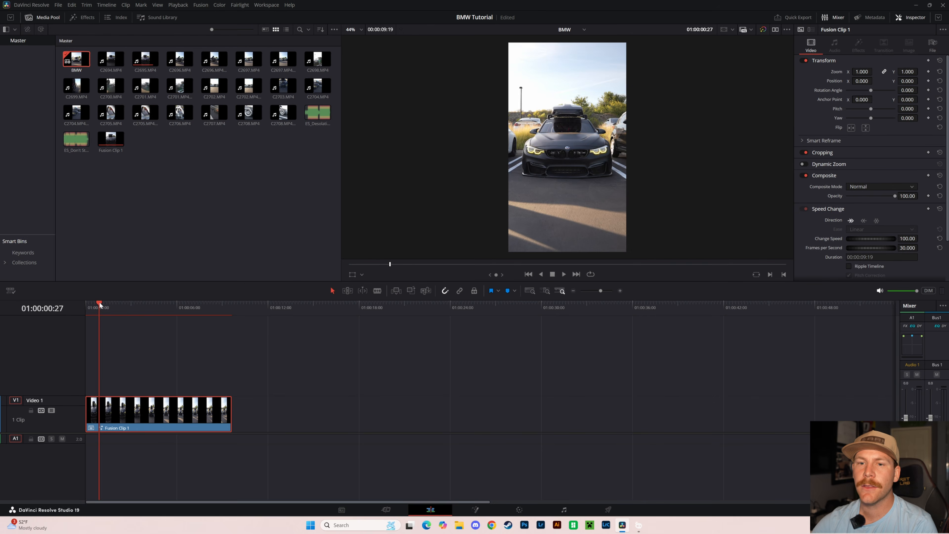
left_click_drag(98, 302, 78, 305)
key("space")
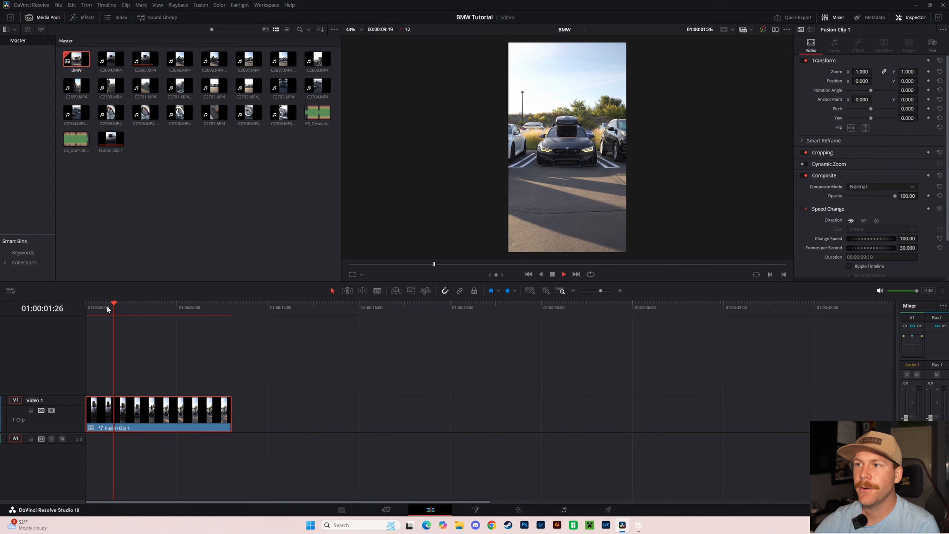
key("space")
left_click_drag(102, 300, 76, 313)
key("space")
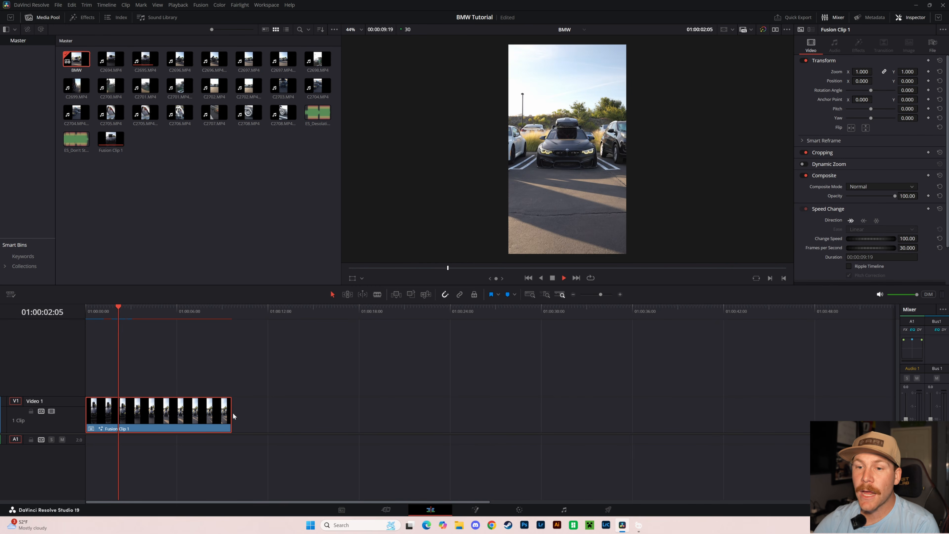
key("space")
- Find the last Source Time keyframe at frame 36 and trim the end of Fusion Clip 1 there, to a duration of 00:00:01:06
left_click_drag(232, 416, 133, 416)
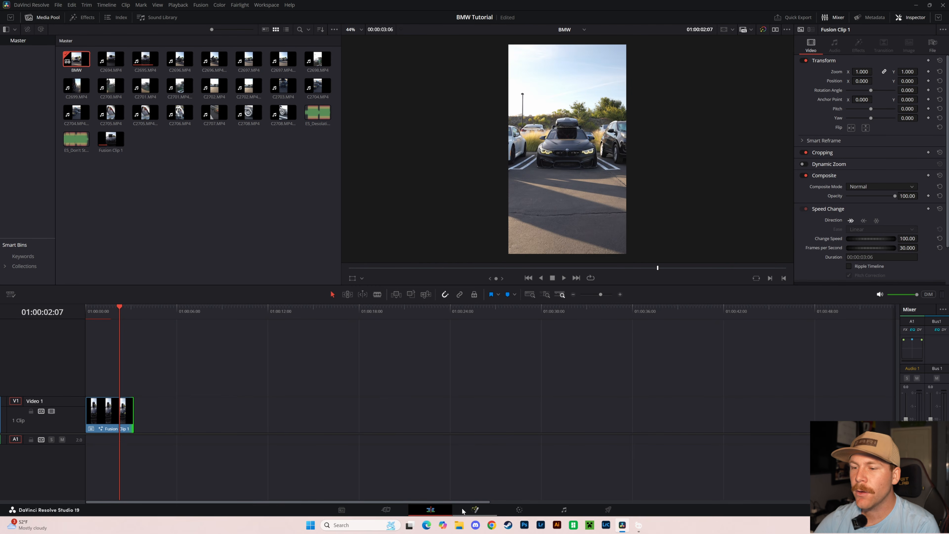
left_click(475, 510)
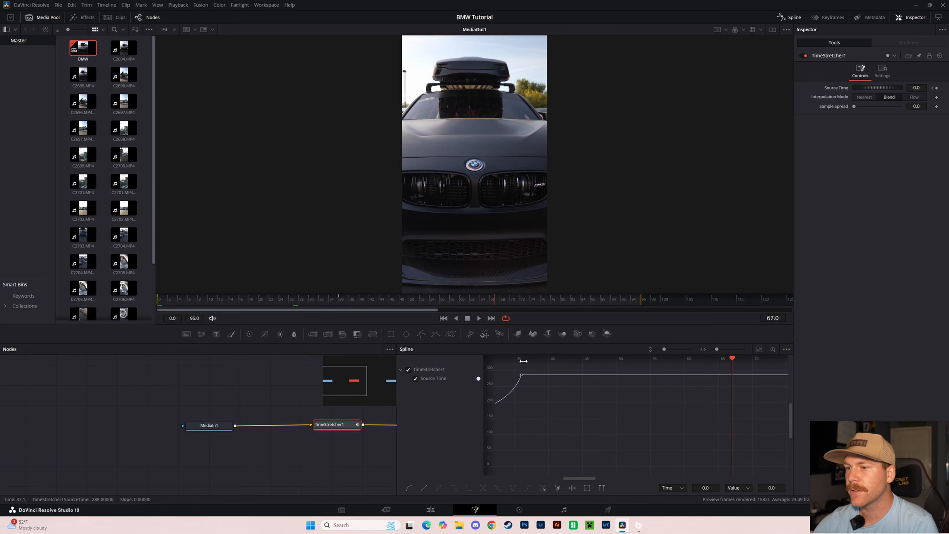
left_click_drag(734, 359, 712, 359)
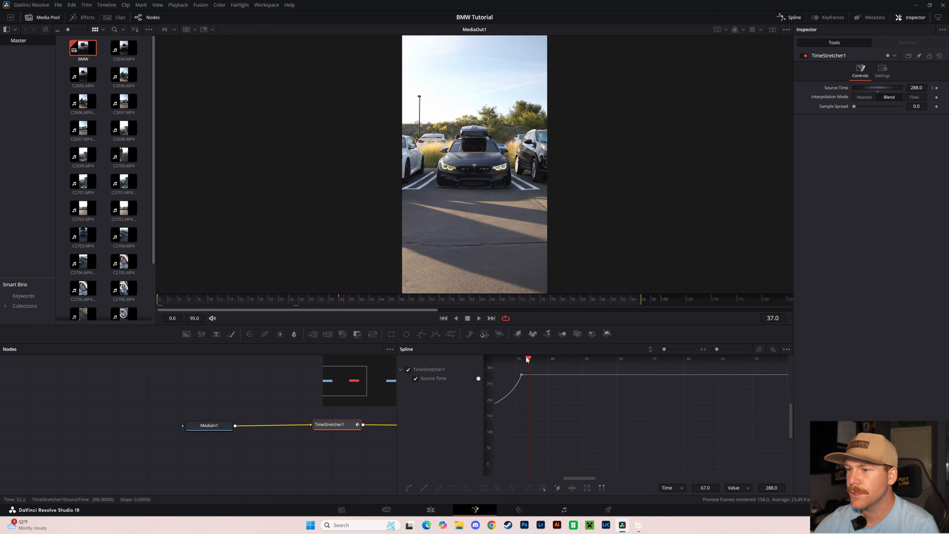
left_click_drag(527, 358, 522, 358)
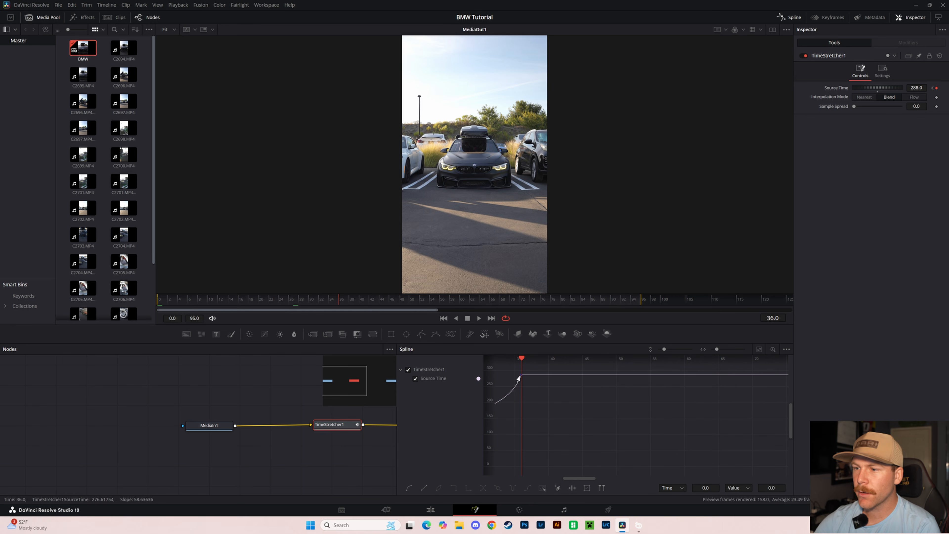
left_click(429, 510)
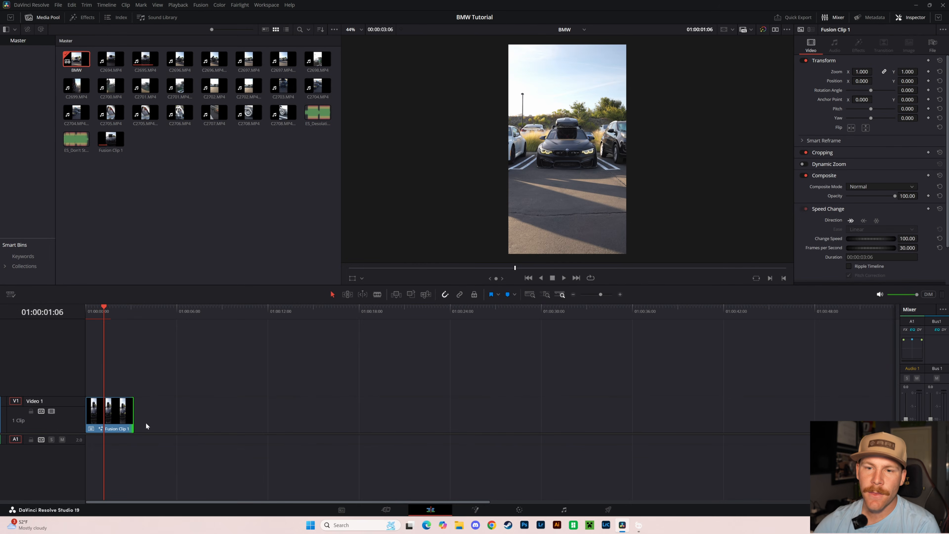
left_click_drag(130, 420, 105, 420)
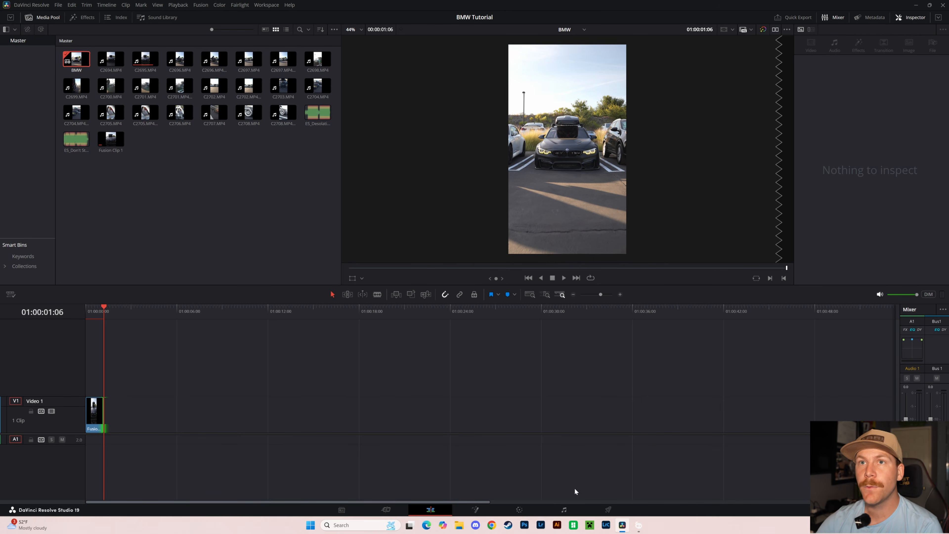
- On the Fusion page, pull the first Source Time keyframe's handle nearly flat out to about frame 15 so the clip starts slowly
left_click(475, 511)
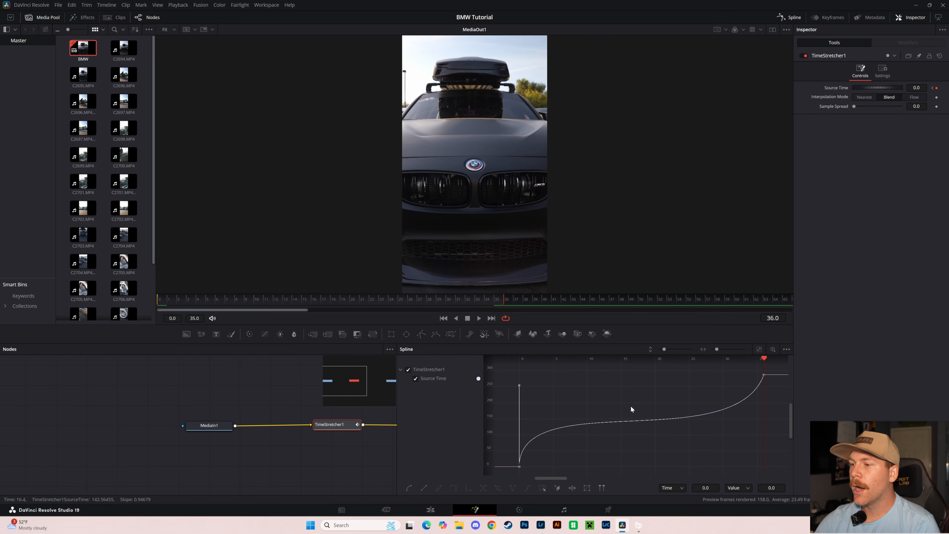
left_click(430, 511)
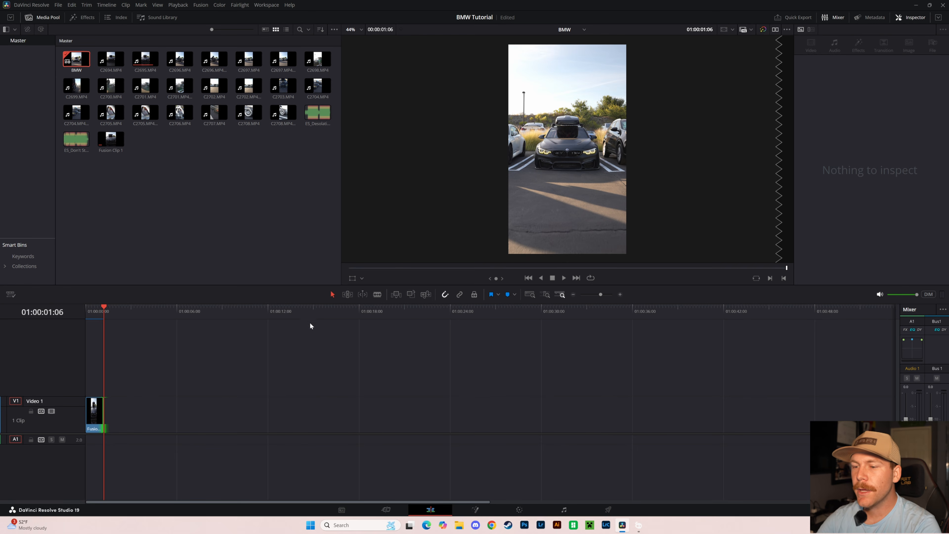
left_click(475, 509)
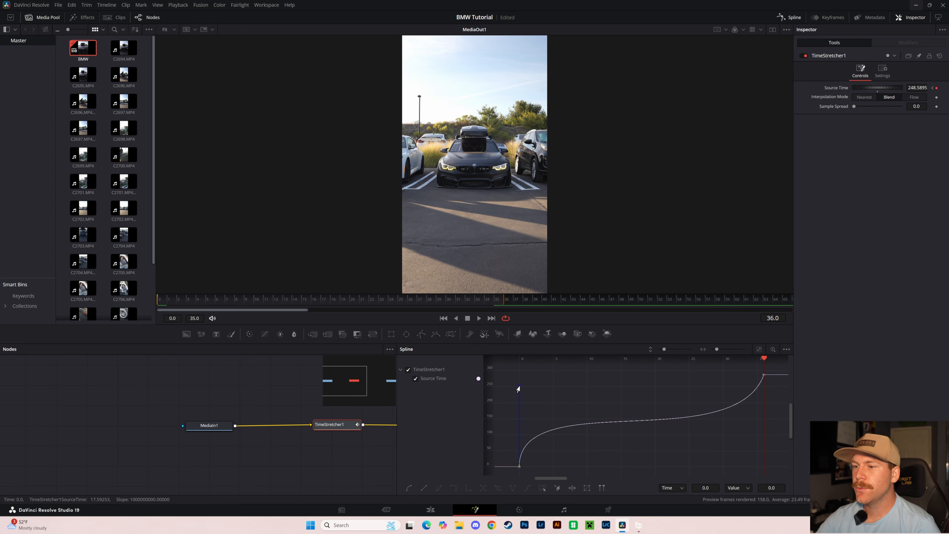
left_click_drag(519, 386, 620, 466)
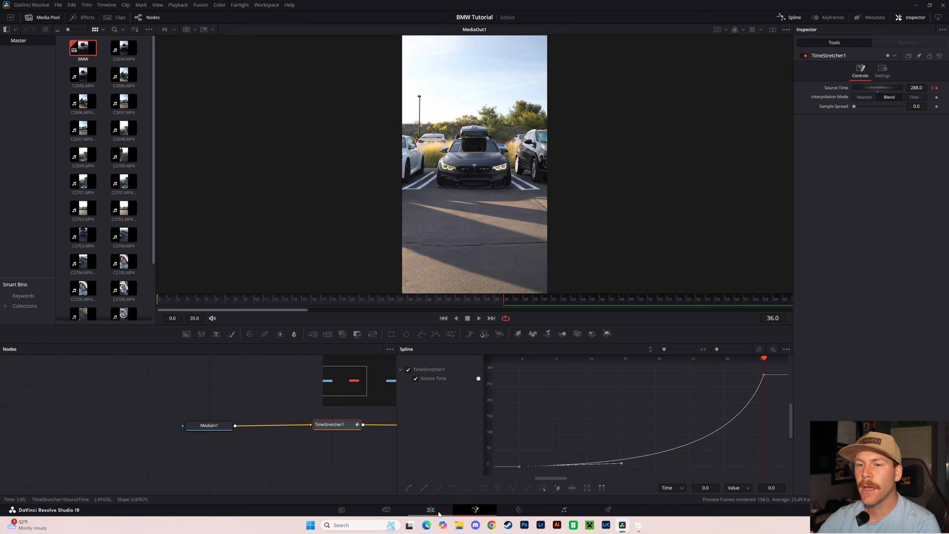
- Play the trimmed Fusion Clip 1 repeatedly from the start on the Edit page to judge the slow-to-fast ramp
left_click(431, 510)
key("space")
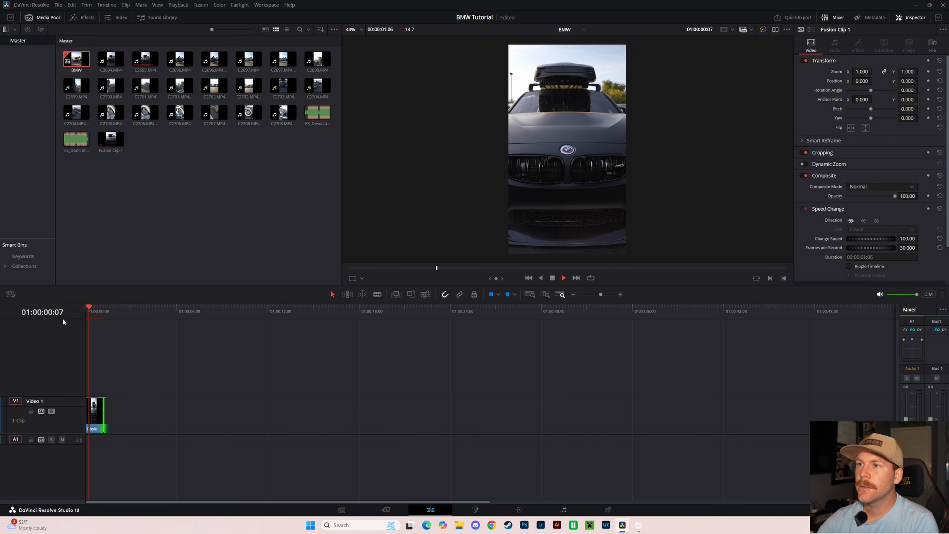
left_click_drag(88, 314, 67, 315)
key("space")
key("space")
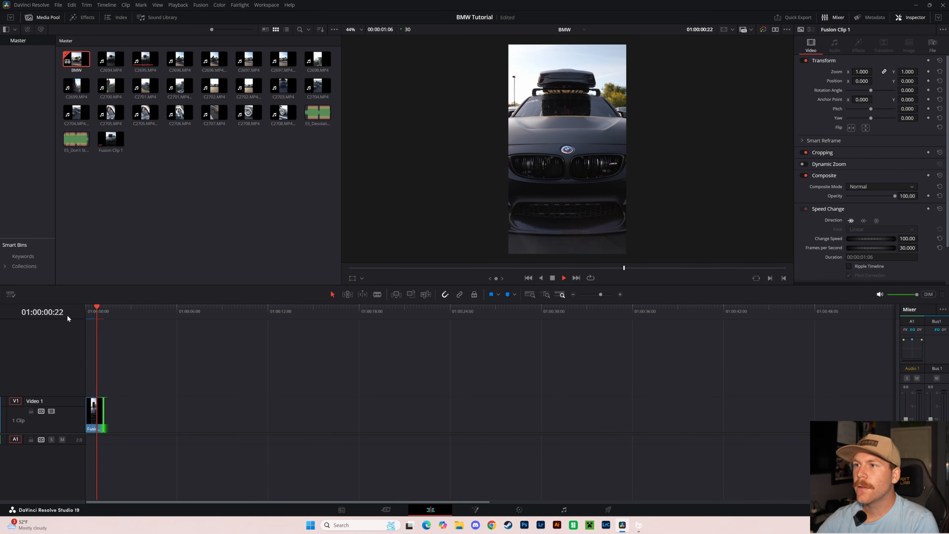
left_click_drag(96, 312, 67, 314)
key("space")
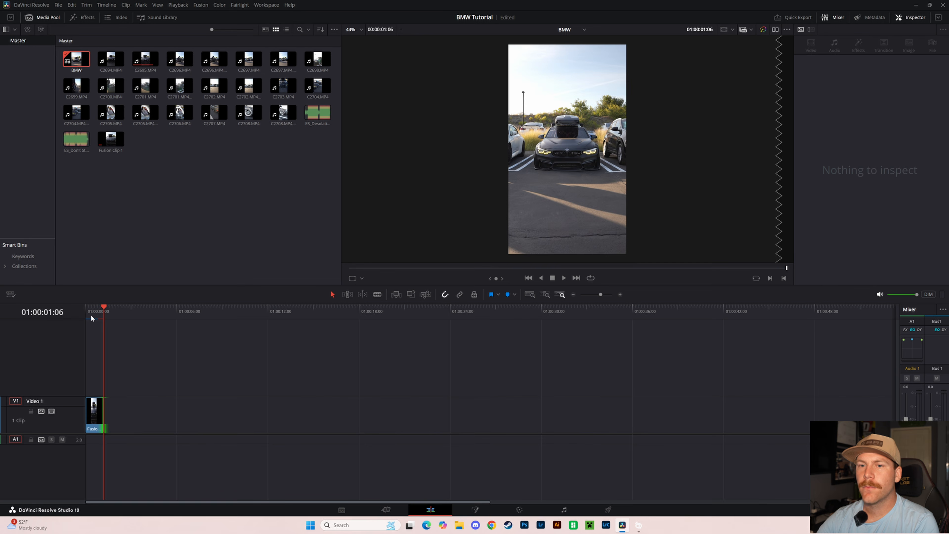
left_click_drag(102, 308, 85, 311)
key("space")
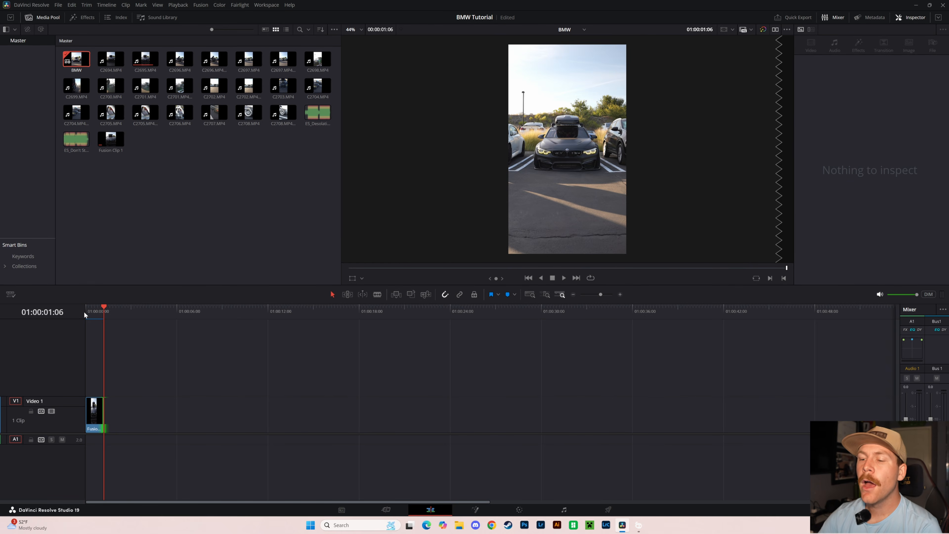
- Add a third Source Time keyframe on the Fusion page after the frame 36 peak, at frame 58 with value -4
left_click(475, 509)
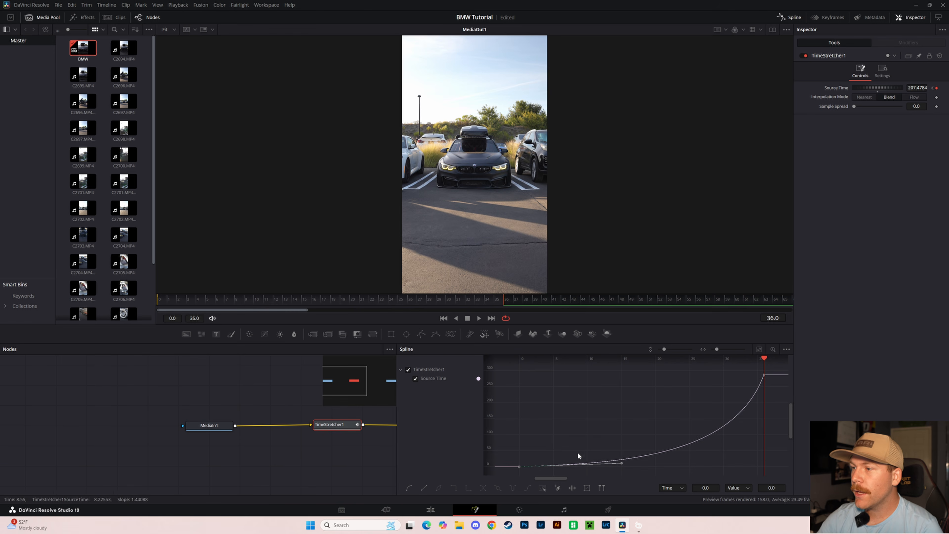
scroll(710, 405, "down", 5)
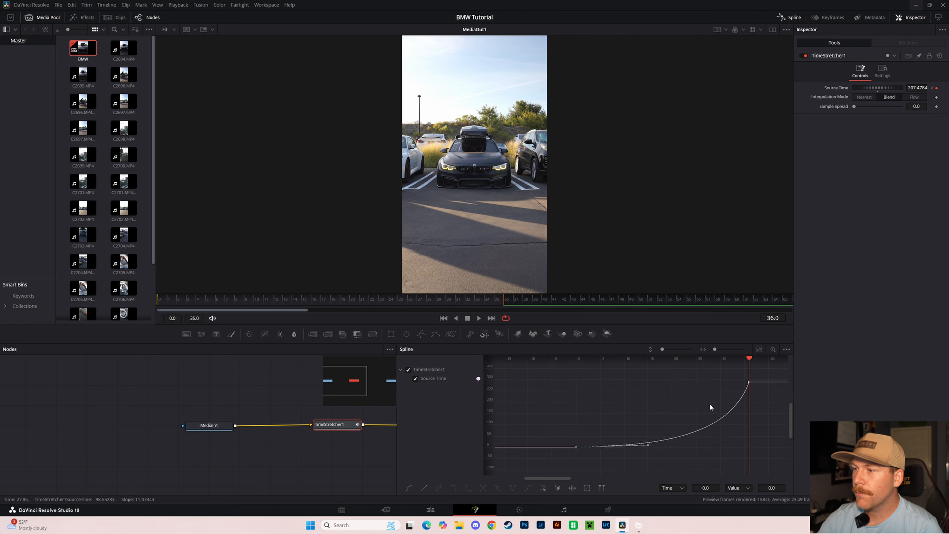
left_click_drag(724, 437, 666, 432)
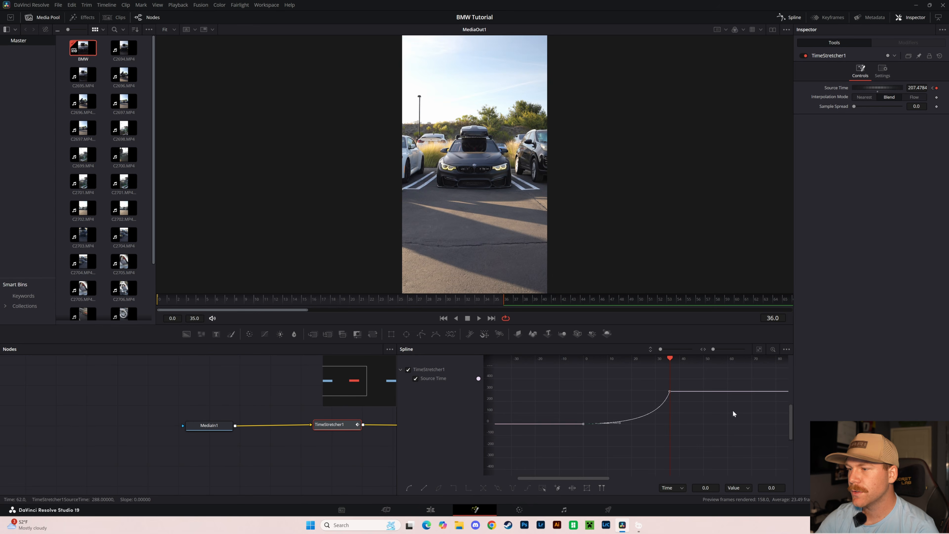
left_click_drag(729, 411, 665, 416)
scroll(657, 418, "up", 3)
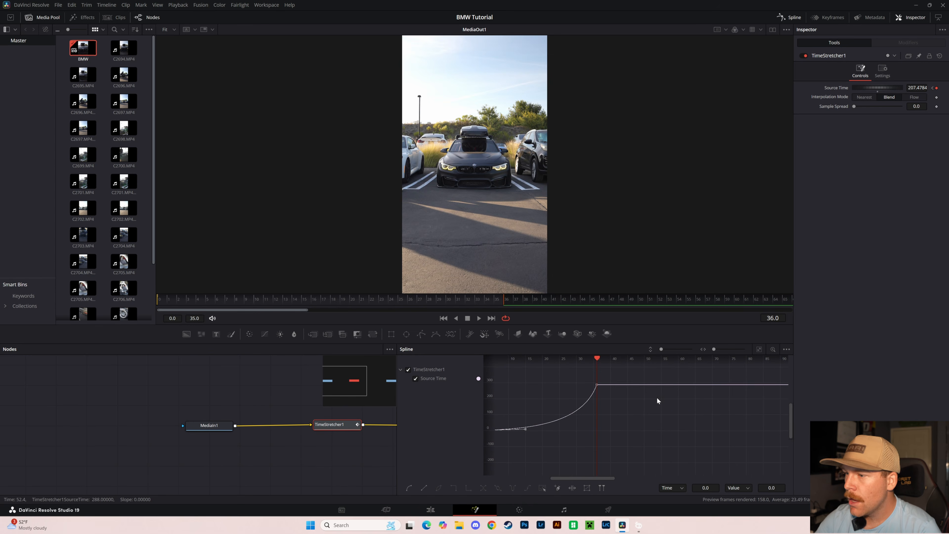
left_click(679, 383)
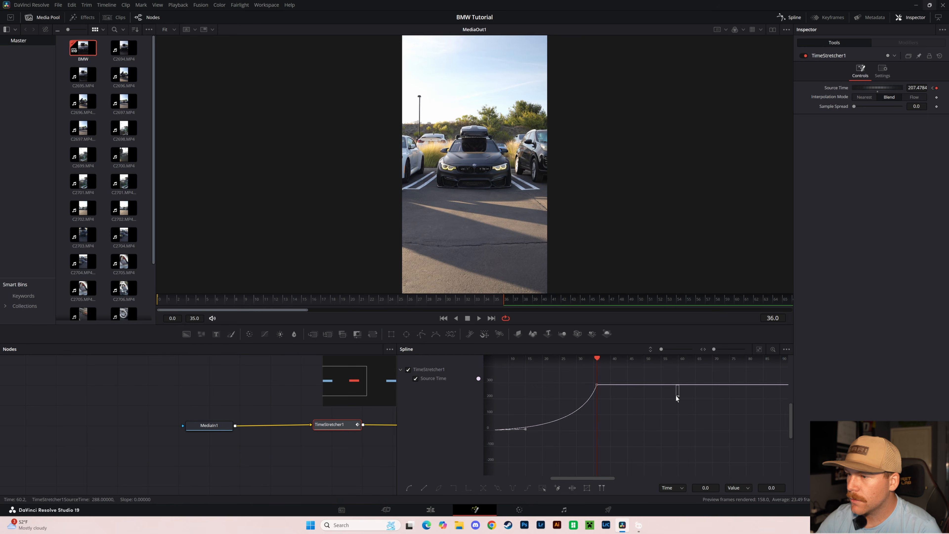
left_click_drag(681, 388, 672, 432)
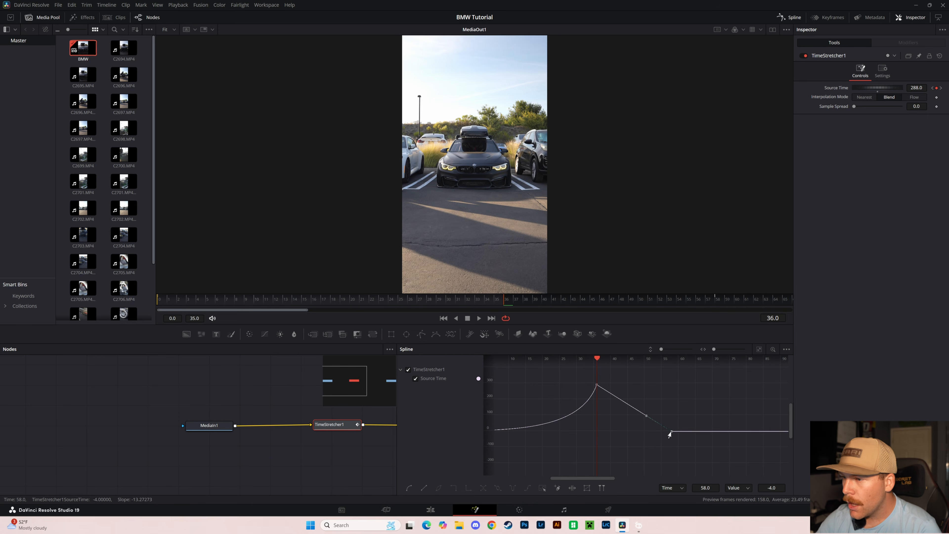
- Move the last Source Time keyframe to frame 71 with value 0 and flatten its handle and the peak's handles into a smooth bell curve
left_click(597, 385)
left_click_drag(597, 386, 631, 385)
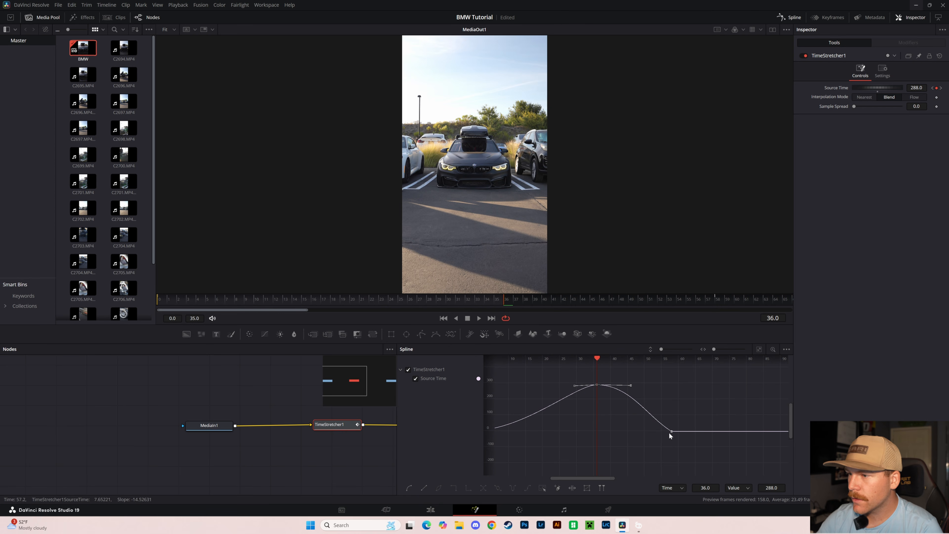
mouse_move(671, 431)
left_mouse_down()
mouse_move(715, 431)
mouse_move(675, 429)
left_mouse_up()
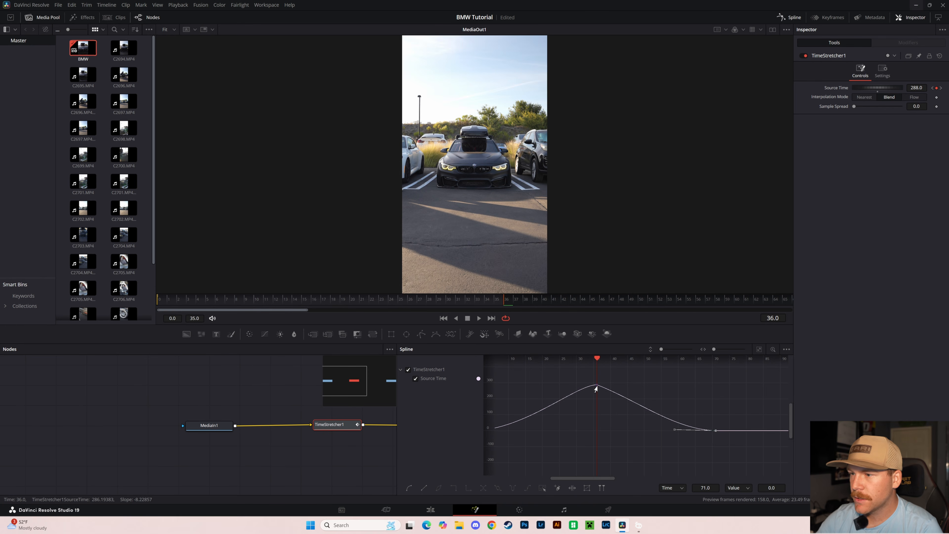
left_click(597, 385)
left_click_drag(635, 402, 629, 387)
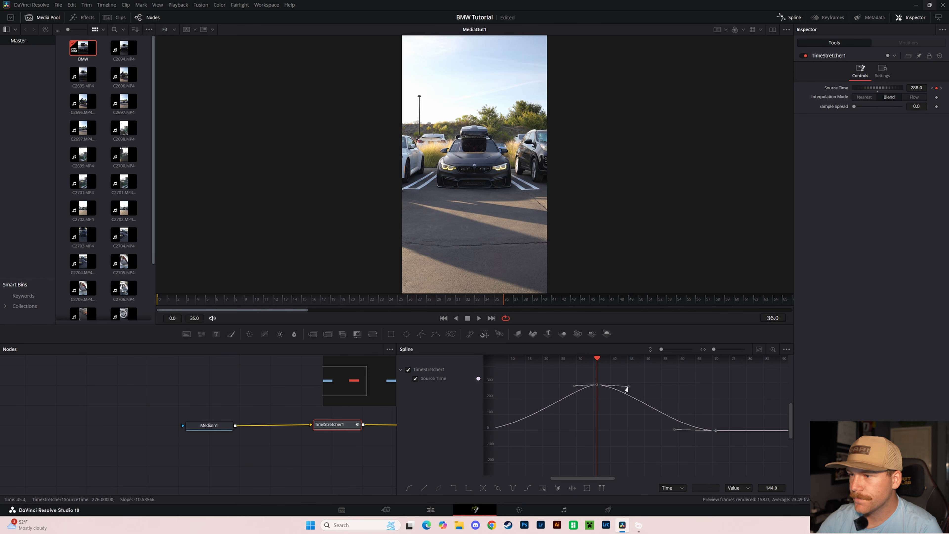
left_click(758, 348)
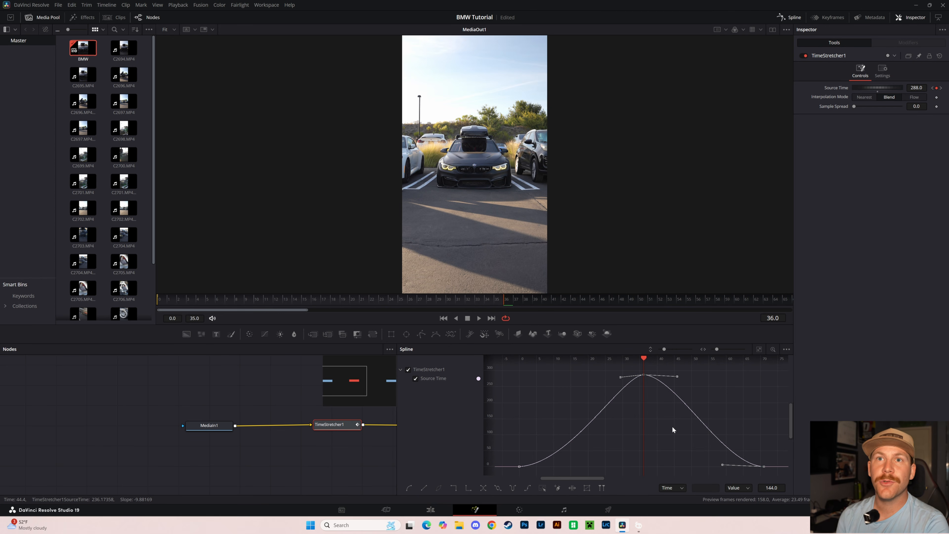
- Extend the end of Fusion Clip 1 to the frame 71 keyframe, to a duration of 00:00:02:11, and play it from the start
scroll(686, 429, "down", 5)
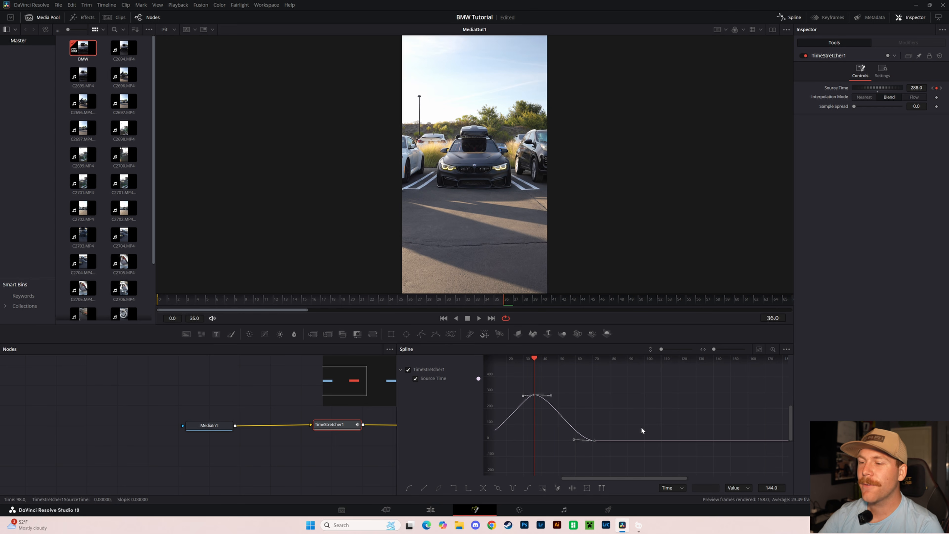
left_click_drag(535, 359, 595, 364)
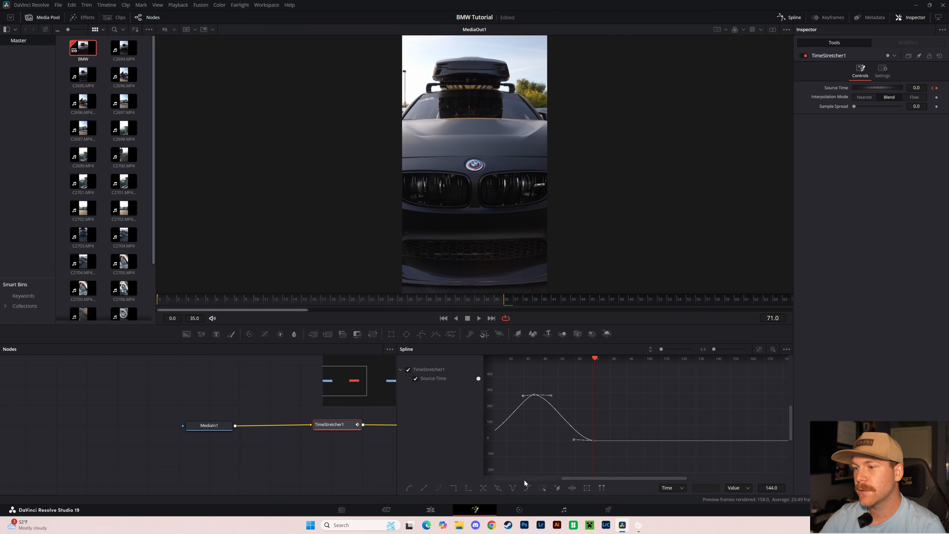
left_click(431, 510)
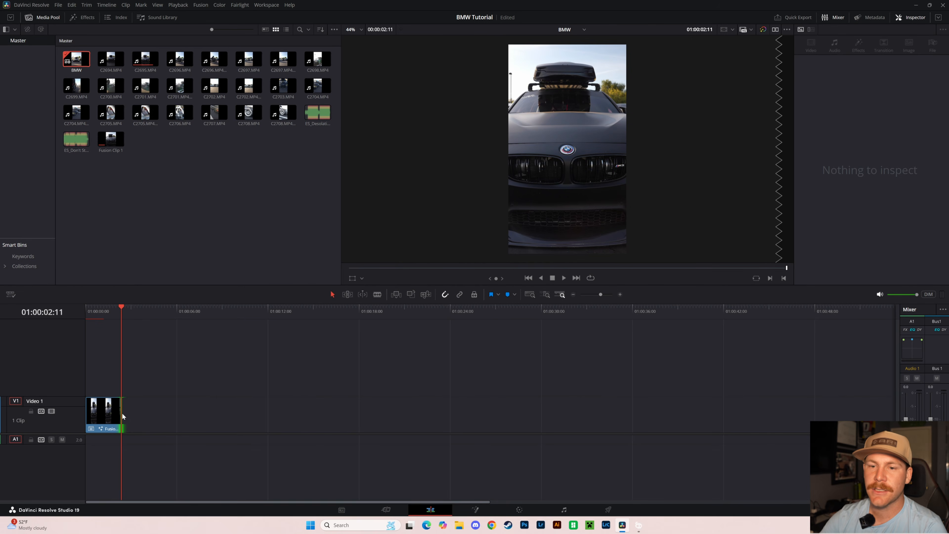
key("Home")
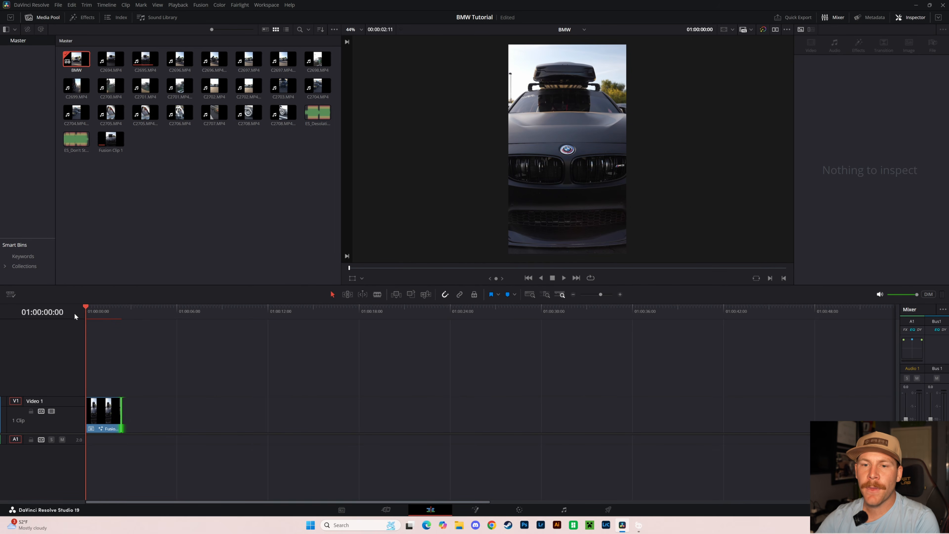
key("space")
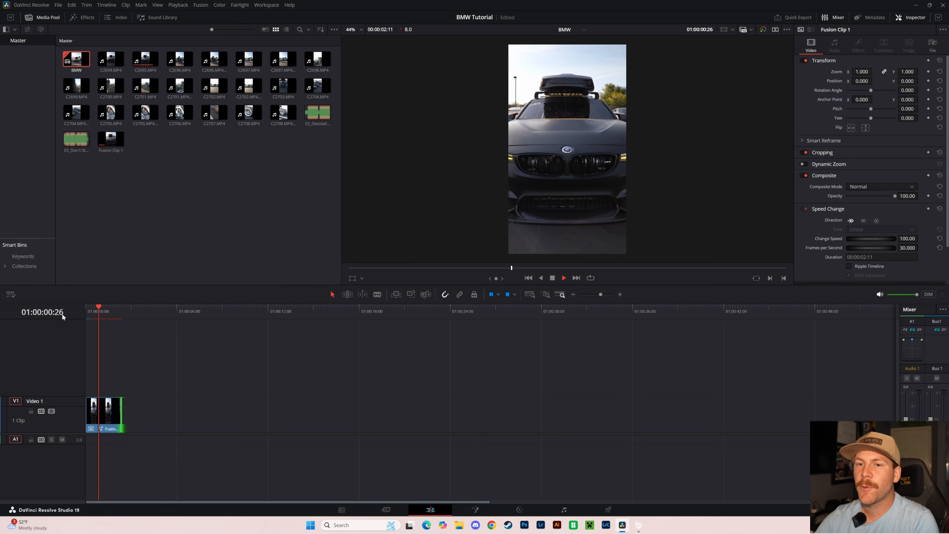
- Play Fusion Clip 1 from the start twice to check the forward-and-reverse ramp, and save the project
left_click_drag(120, 311, 68, 310)
key("space")
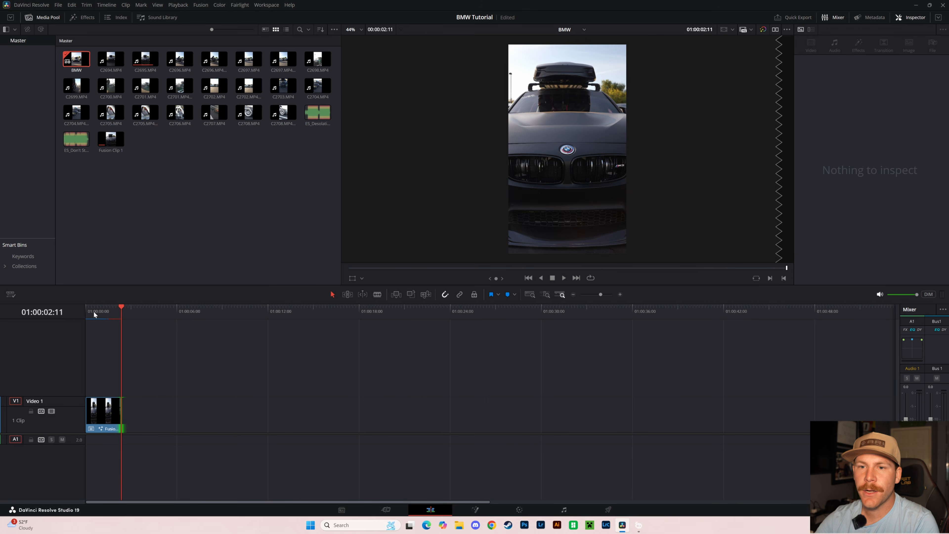
left_click_drag(93, 311, 60, 313)
key("space")
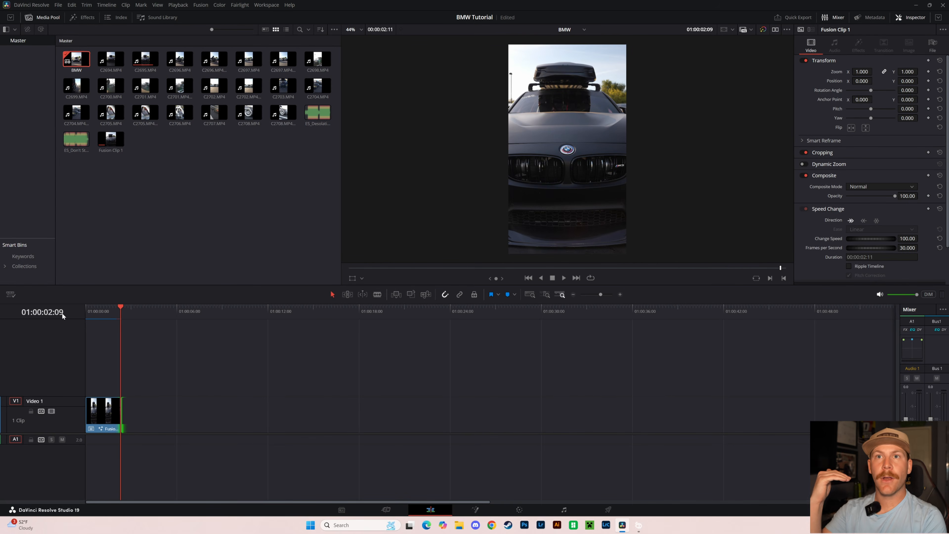
key("ctrl+s")
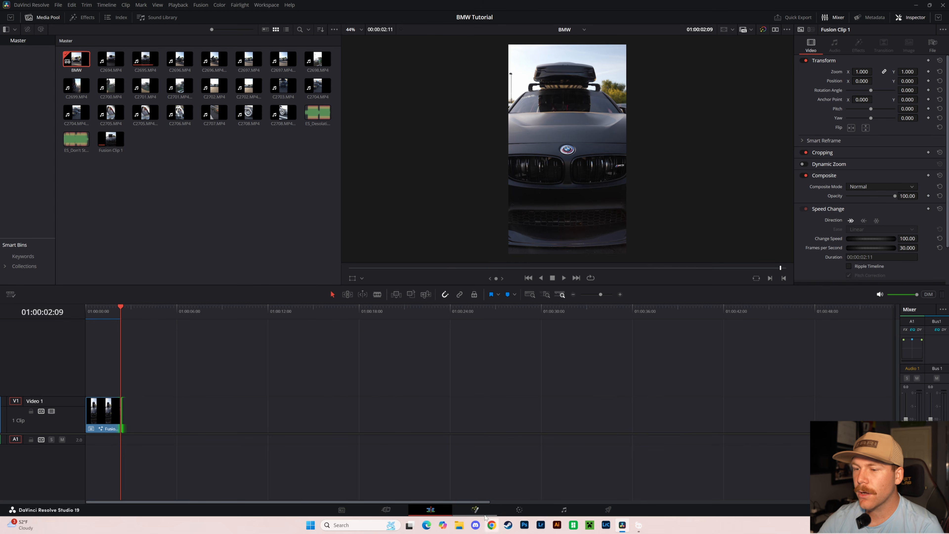
- Lengthen the peak keyframe's handles on the Source Time spline in Fusion to round the top of the curve
left_click(476, 509)
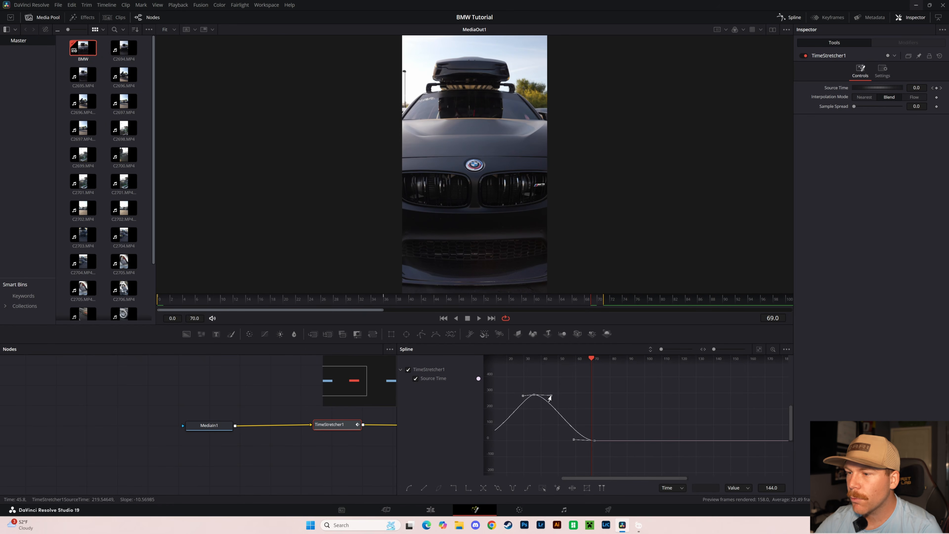
left_click_drag(550, 396, 495, 396)
left_click(760, 350)
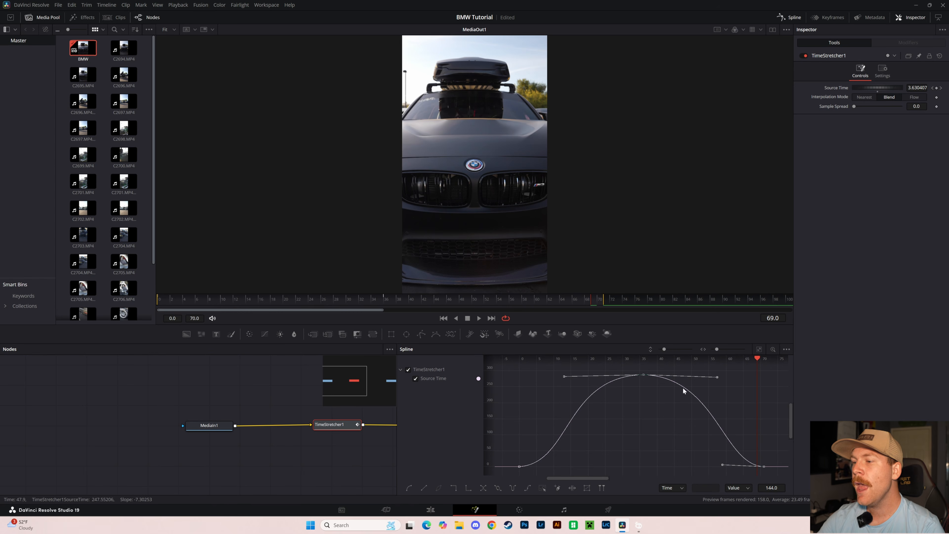
- Play Fusion Clip 1 repeatedly from the start on the Edit page to judge the smoothed ramp
left_click(429, 509)
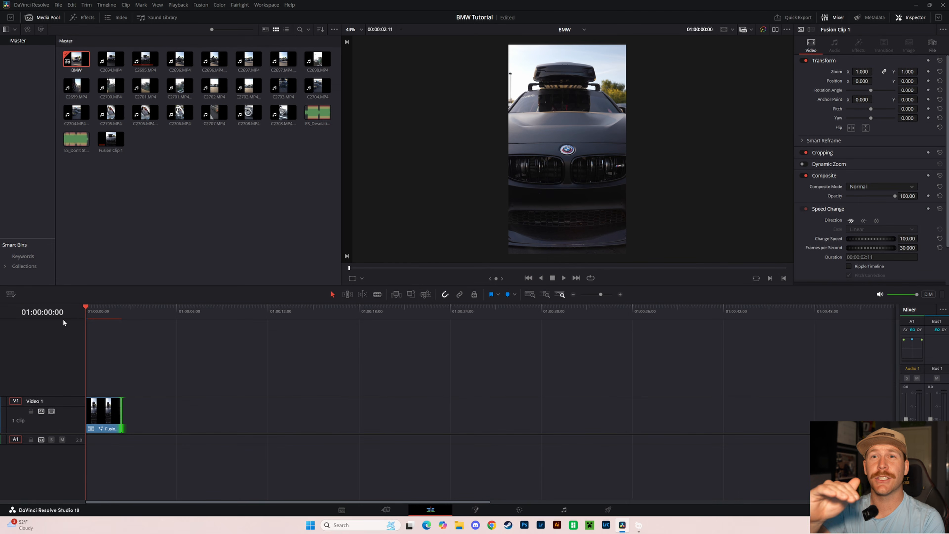
key("space")
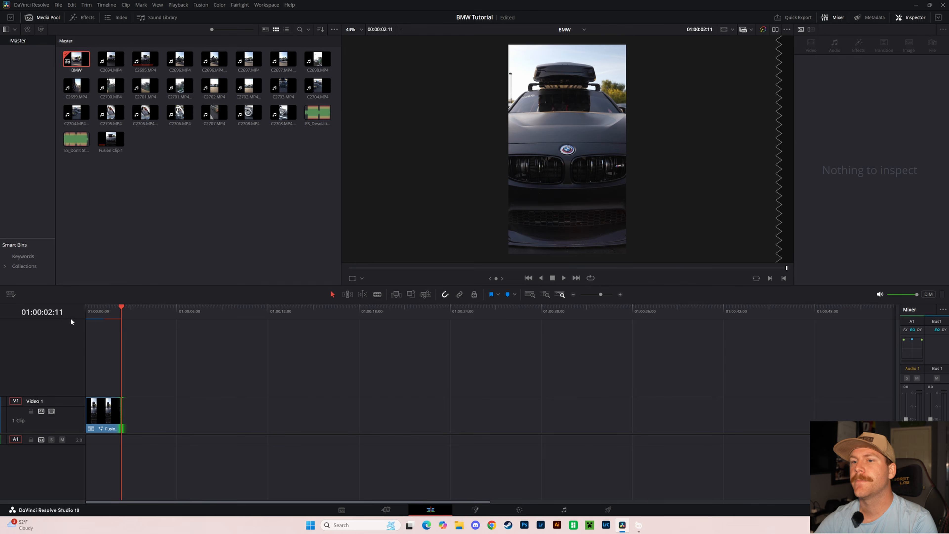
key("Home")
key("space")
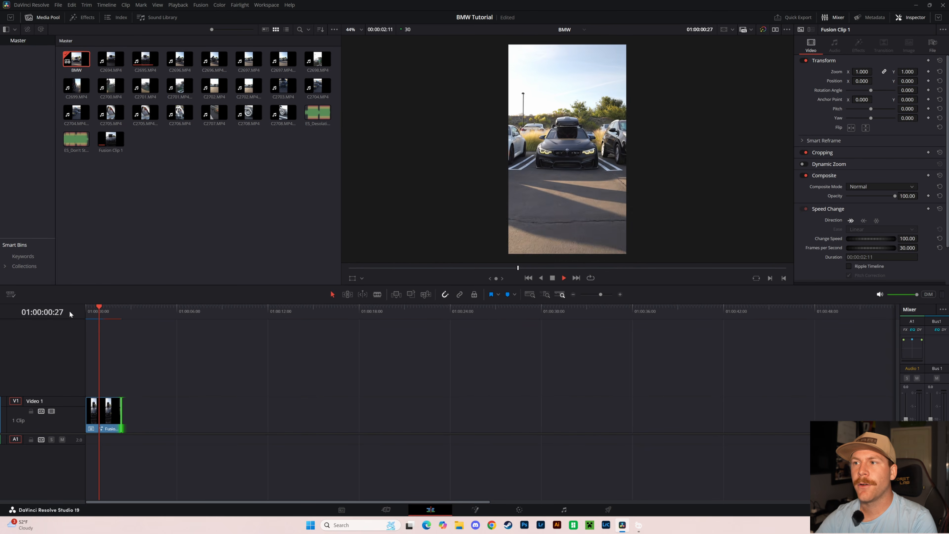
key("Home")
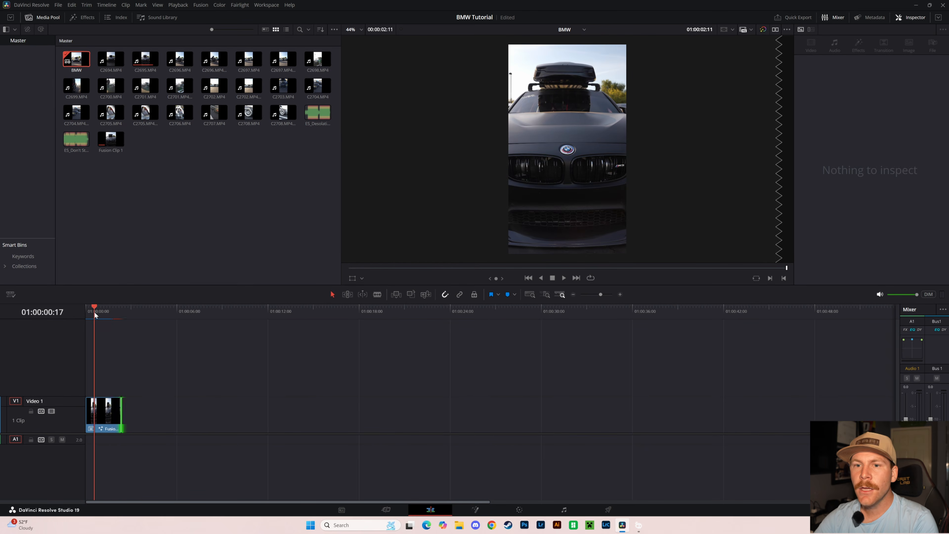
key("space")
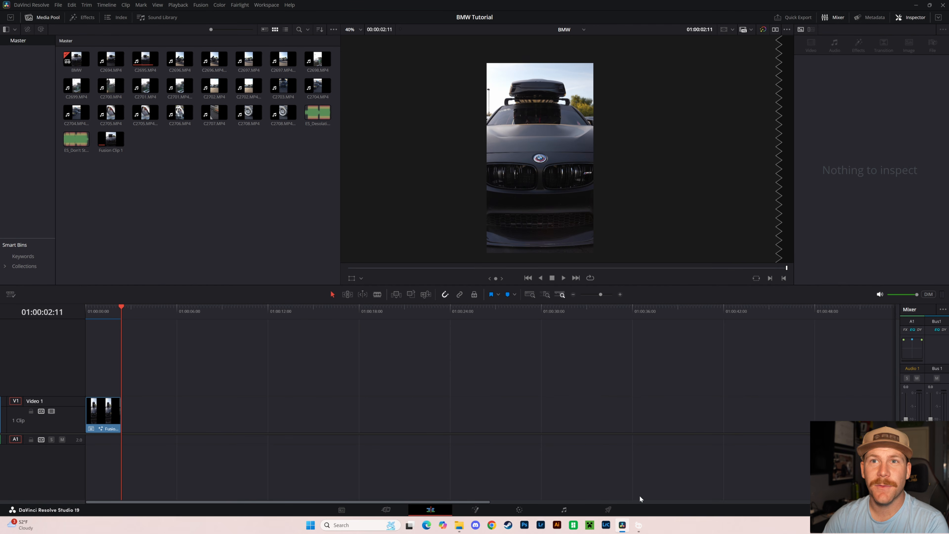
- Set up a custom export on the Deliver page with the H.265 codec in QuickTime format
left_click(605, 512)
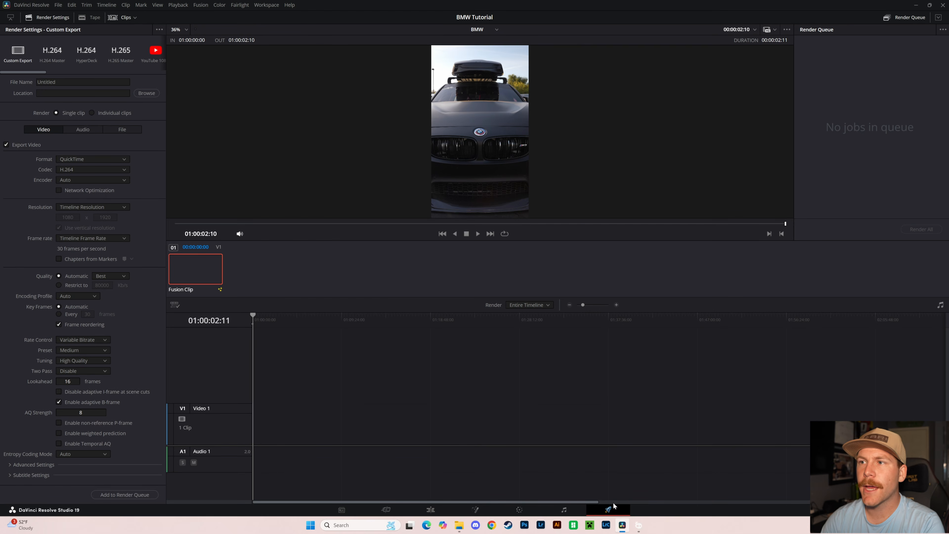
left_click(56, 82)
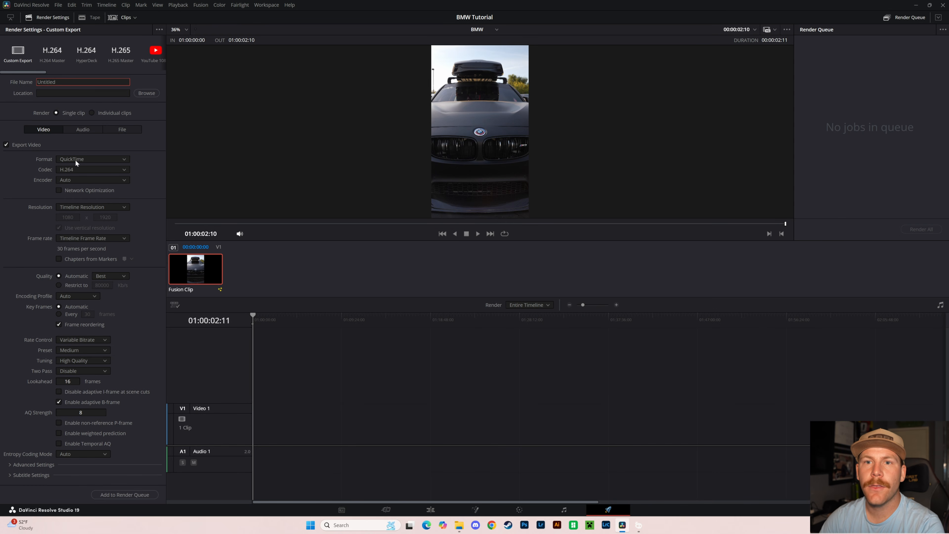
left_click(79, 170)
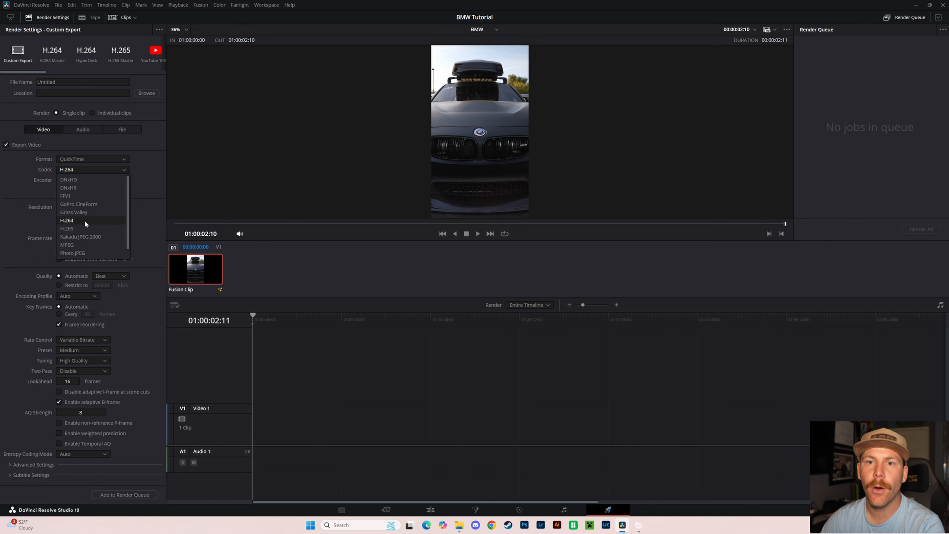
left_click(80, 228)
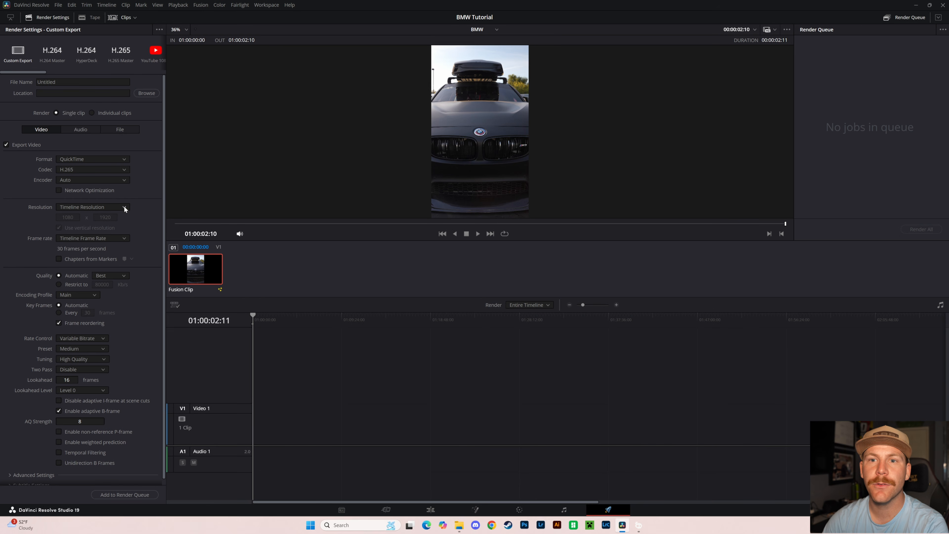
- Set the export's rate control to Constant Bitrate, its preset to Very Slow and its tuning to Ultra High Quality
scroll(108, 219, "down", 1)
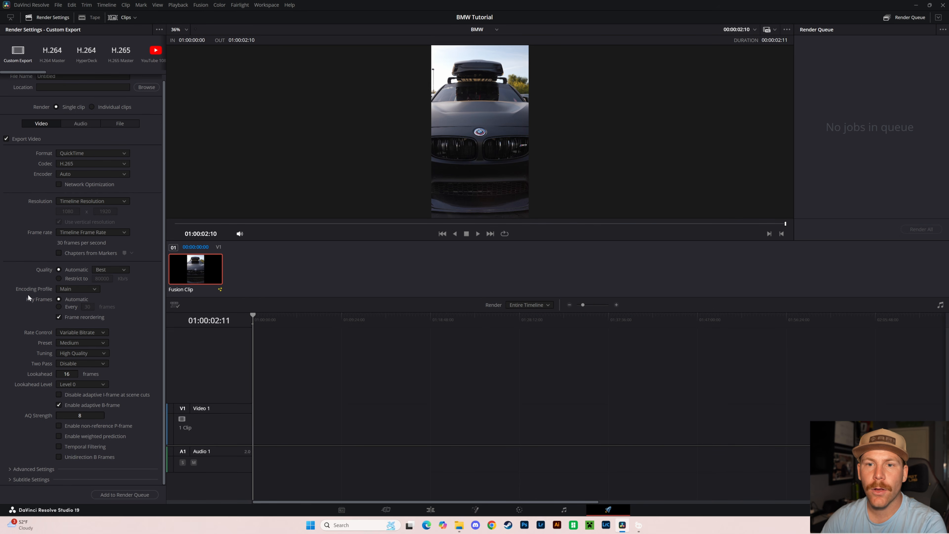
left_click(82, 333)
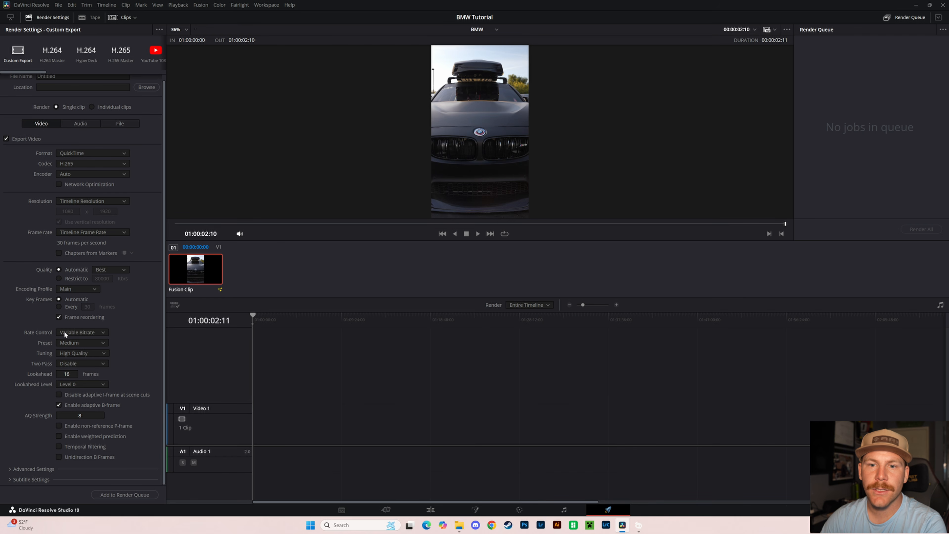
left_click(86, 359)
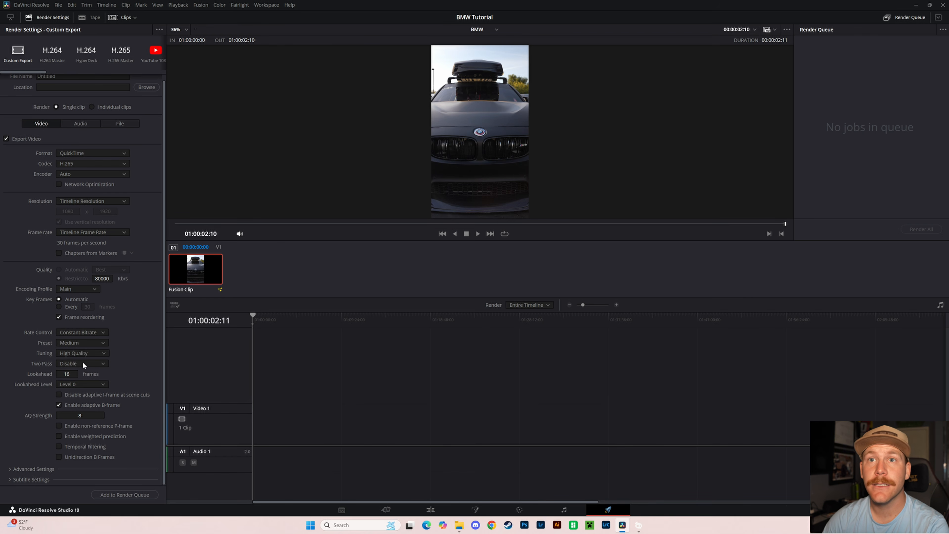
left_click(88, 342)
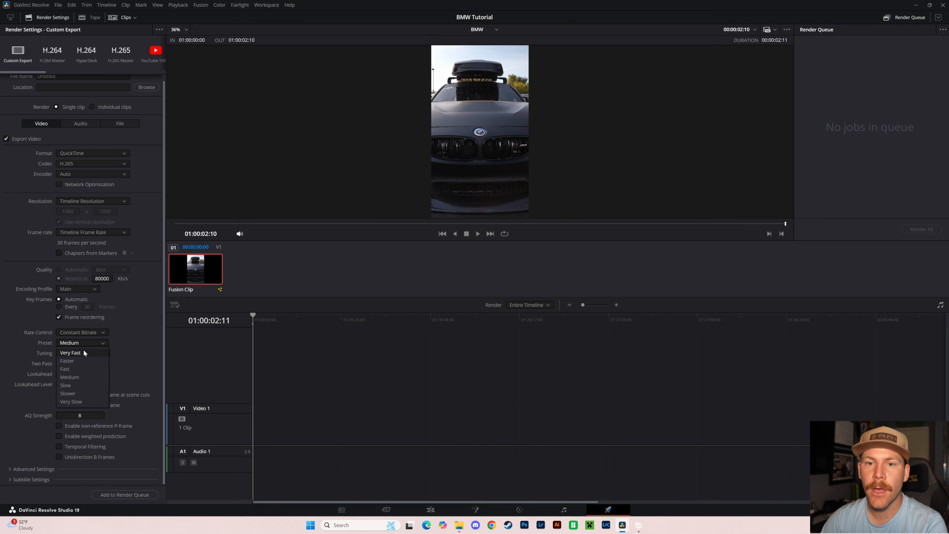
left_click(83, 401)
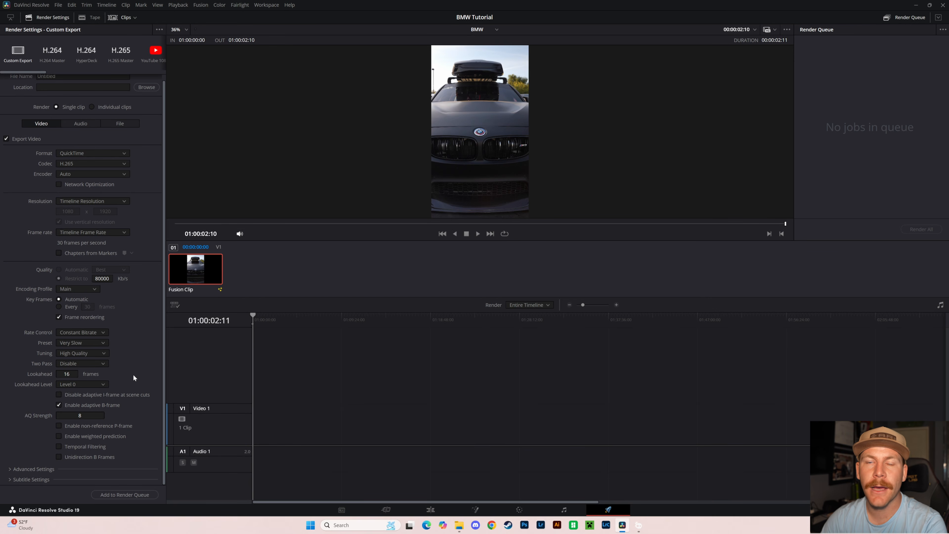
left_click(90, 353)
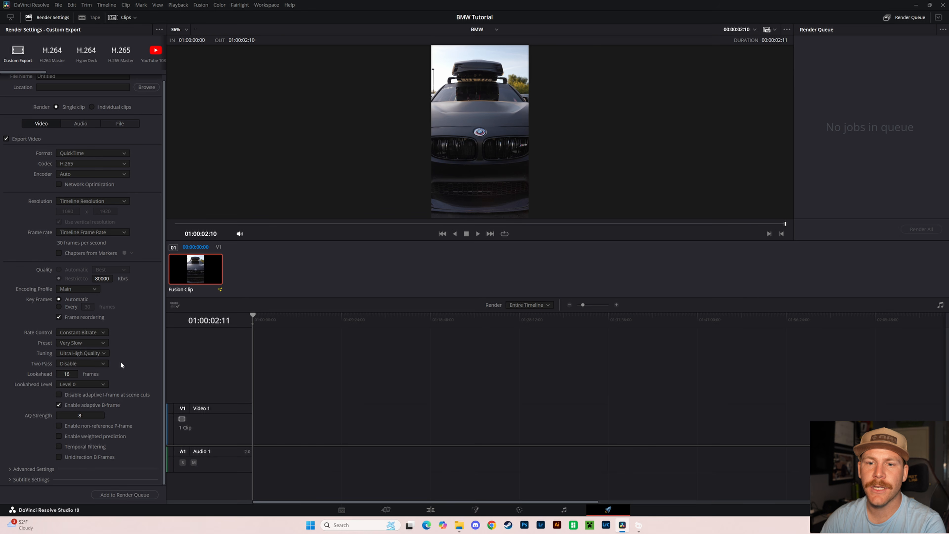
scroll(126, 362, "up", 1)
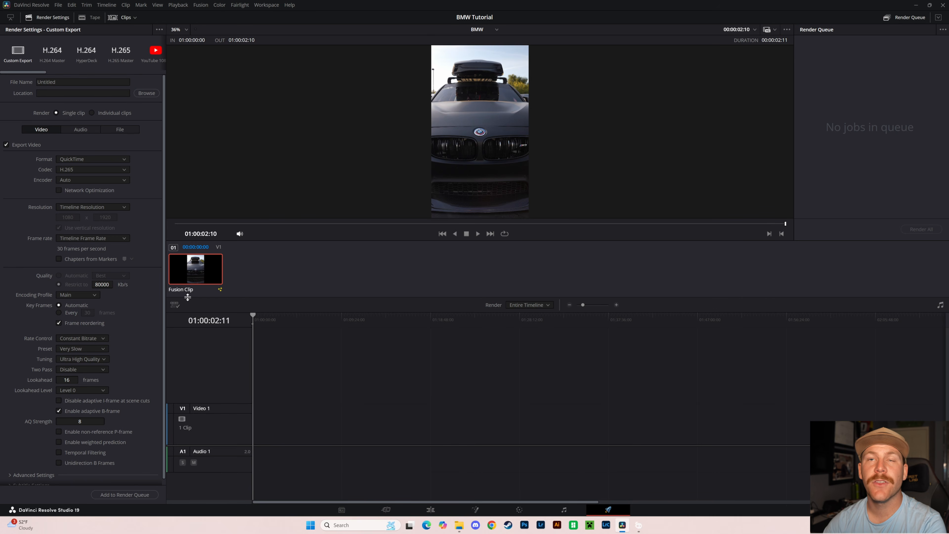
left_click(134, 498)
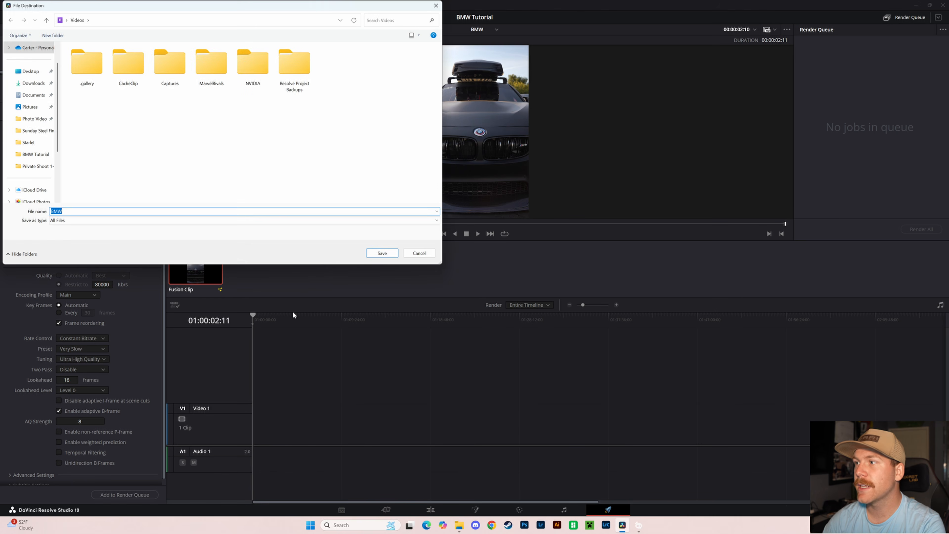
left_click(31, 71)
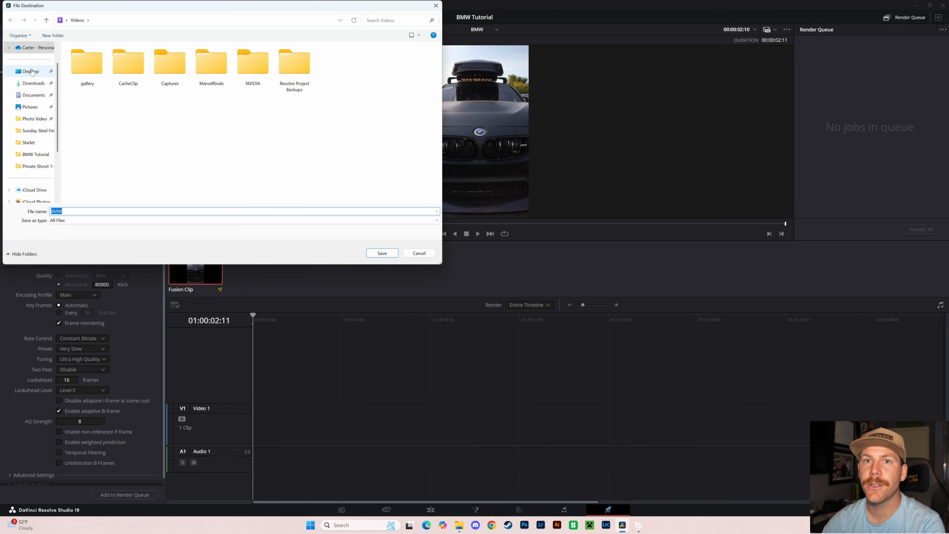
left_click(382, 253)
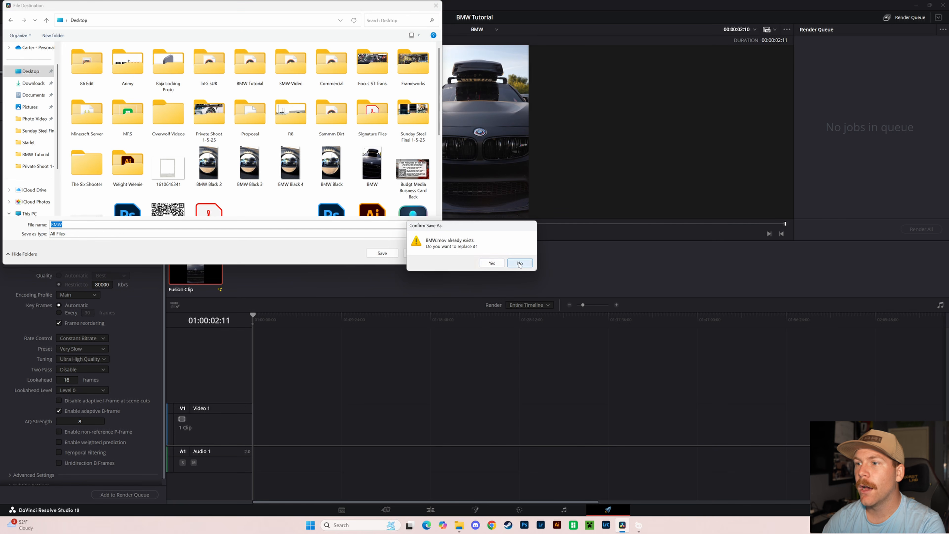
left_click(519, 263)
left_click(419, 253)
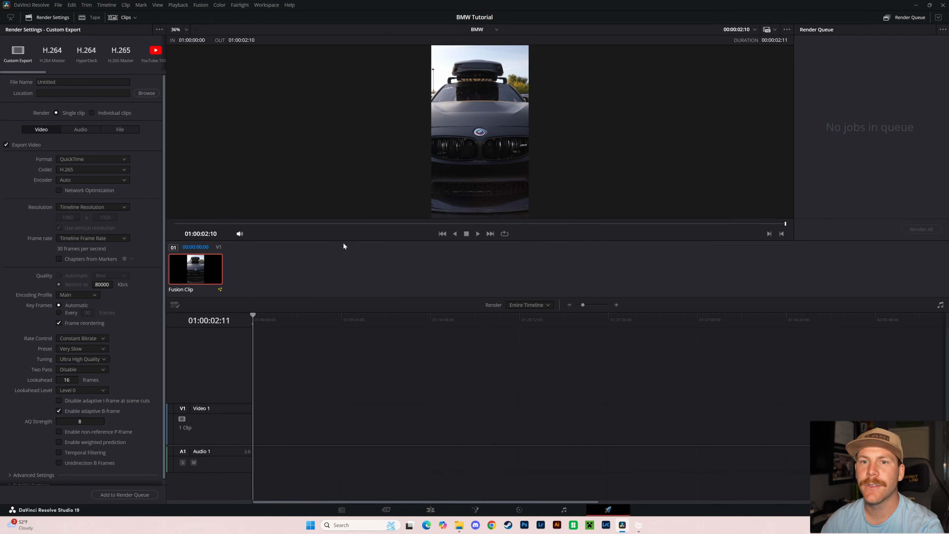